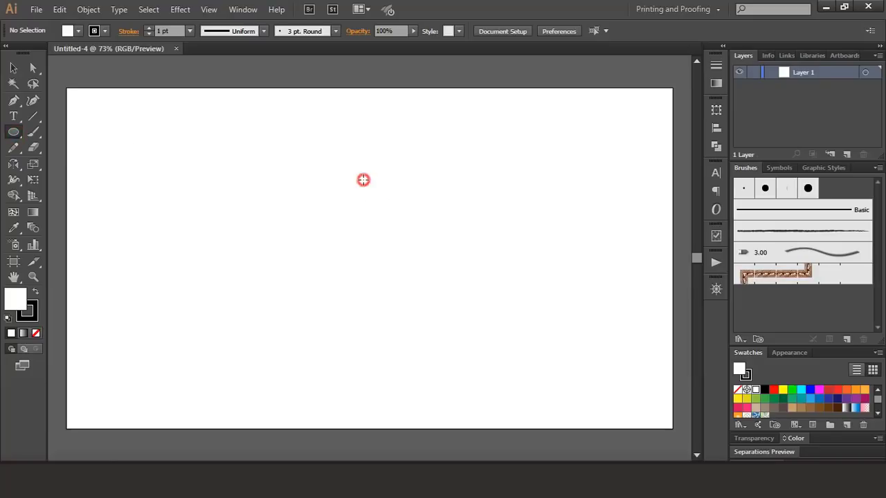
Step: Draw an unfilled, black-outlined ellipse on the artboard and duplicate it with a slight offset to the left
drag(363, 180, 522, 356)
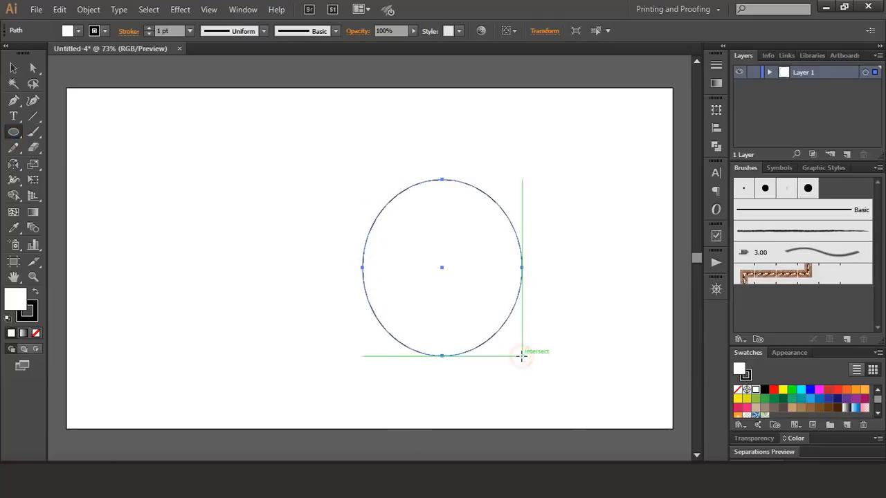
click(13, 67)
click(37, 333)
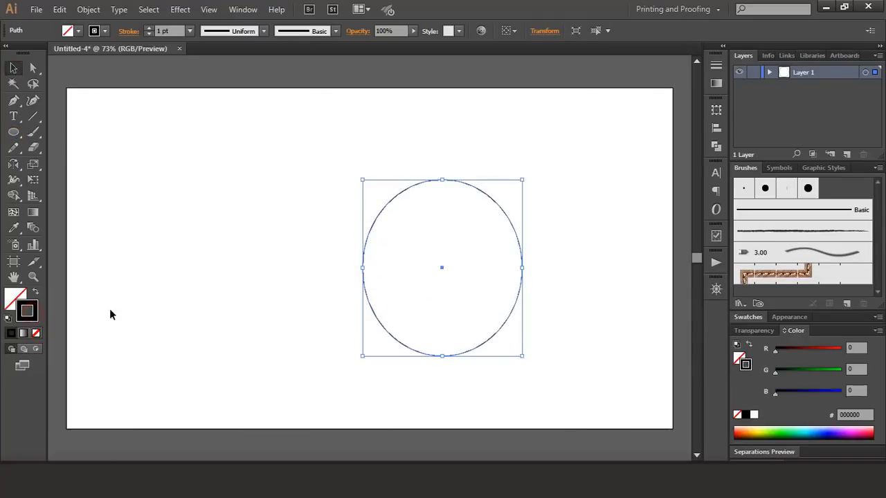
drag(367, 239, 360, 240)
Step: Use Shape Builder on both ellipses to fill the thin crescent along their left edges with black
click(282, 239)
drag(272, 215, 478, 312)
click(15, 196)
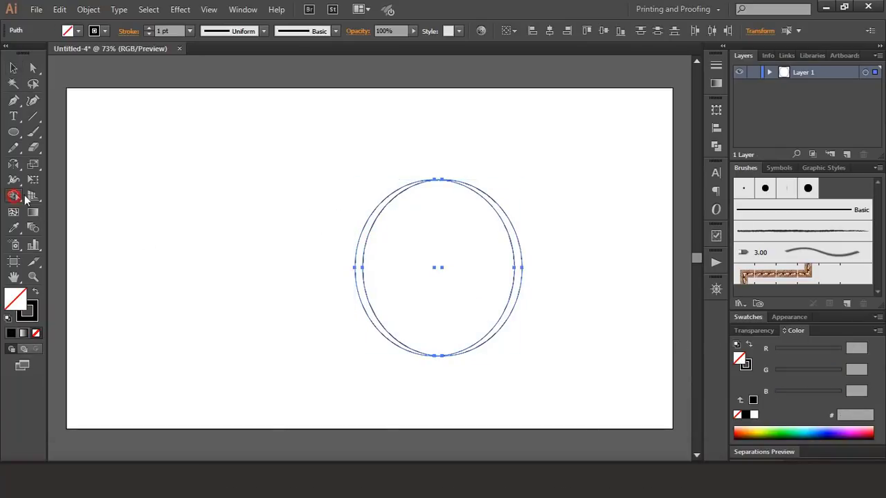
click(752, 317)
click(762, 390)
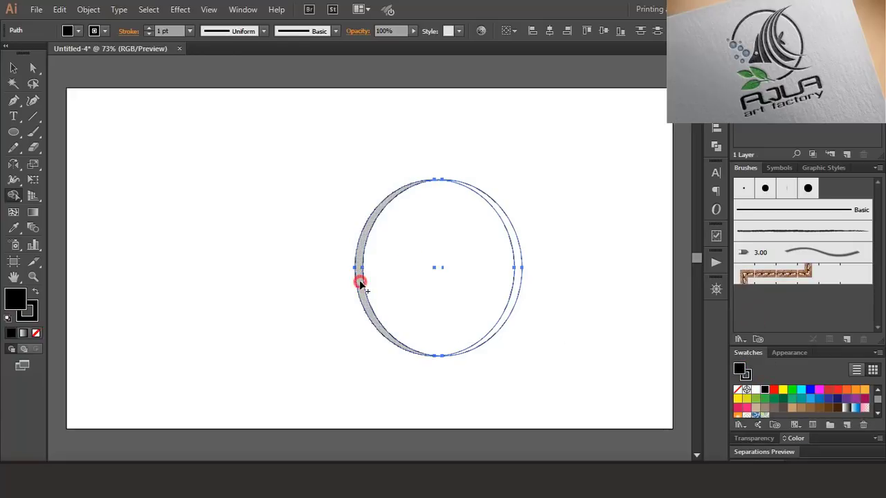
click(360, 284)
Step: Separate the black crescent from the ellipses, delete the leftover outlines, and move the crescent just right of the artboard's centre
key(v)
click(176, 190)
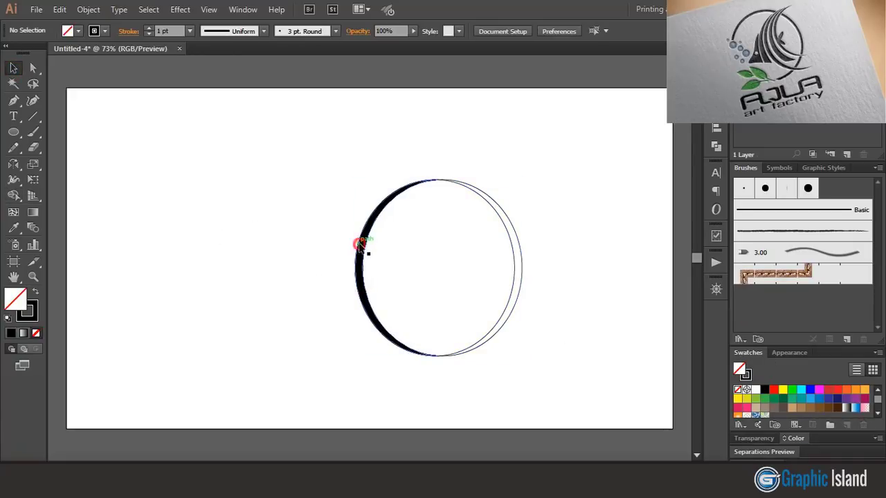
drag(360, 245, 290, 246)
click(386, 168)
drag(387, 168, 551, 361)
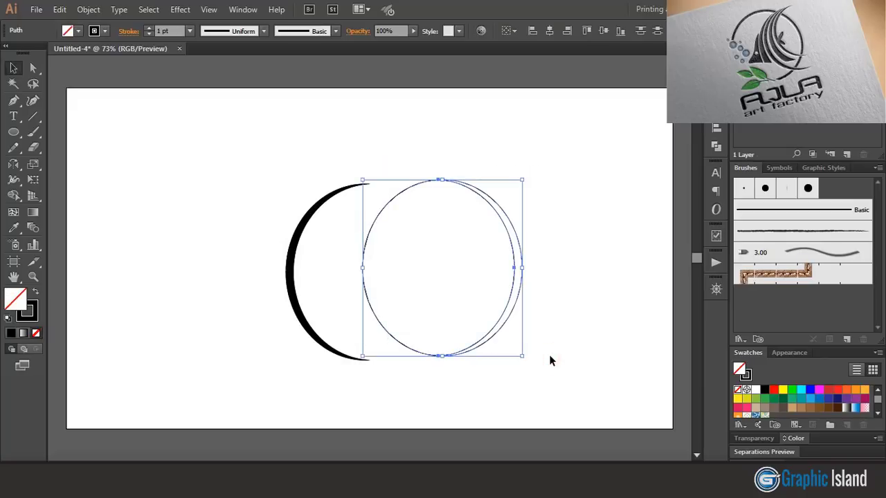
key(Delete)
drag(296, 277, 424, 268)
click(63, 173)
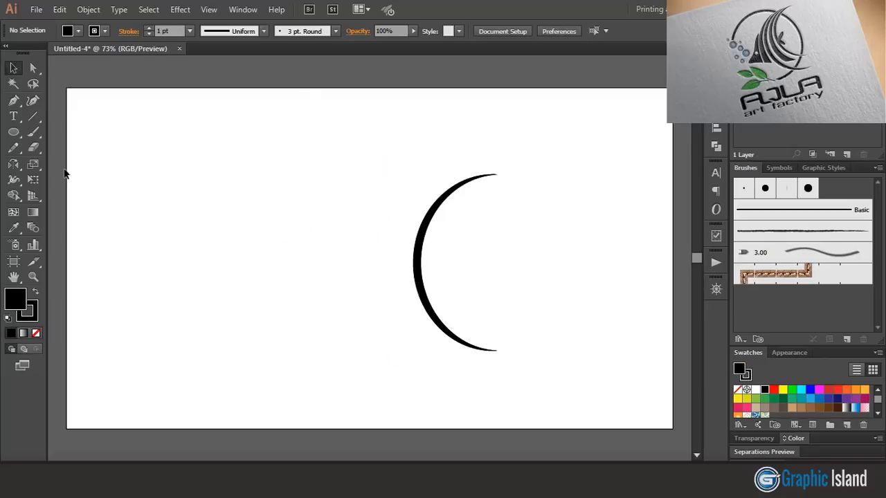
Step: Draw an unfilled ellipse around the black crescent and narrow it from its left side
click(13, 132)
click(36, 333)
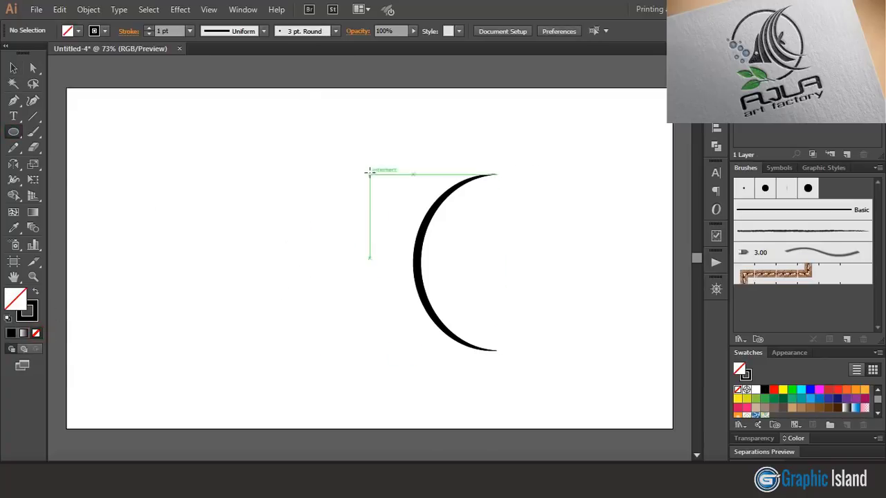
drag(369, 171, 563, 377)
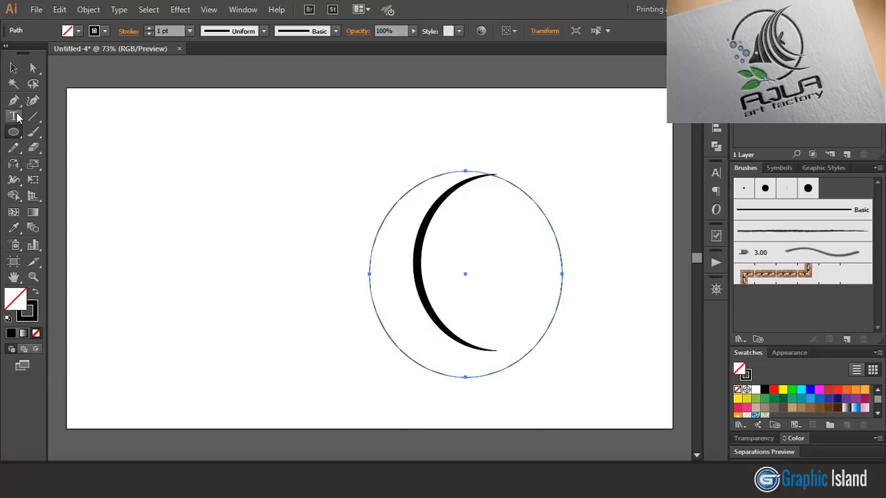
key(v)
drag(372, 275, 402, 284)
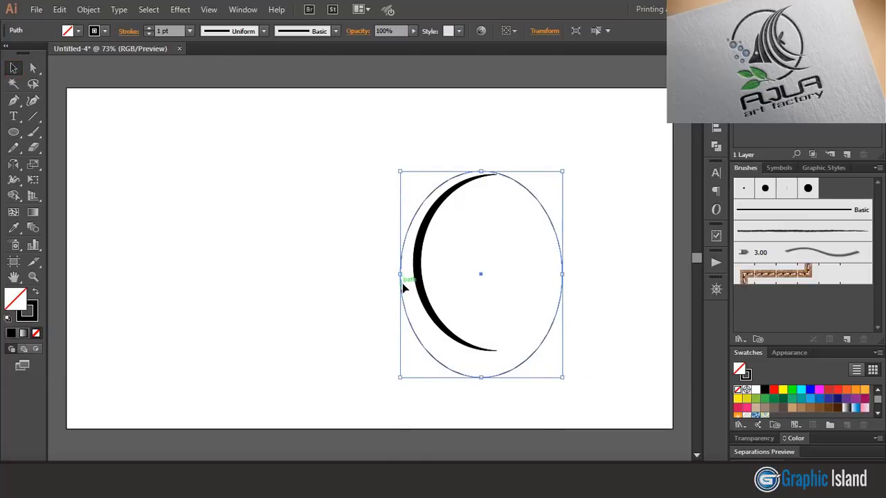
Step: Duplicate the ellipse and fit the two outlines into a wider crescent band outside the black crescent
drag(438, 348, 429, 346)
drag(477, 364, 474, 388)
click(475, 388)
Step: Draw a short curved line with the Pen tool across the lower-left part of both ellipses
key(p)
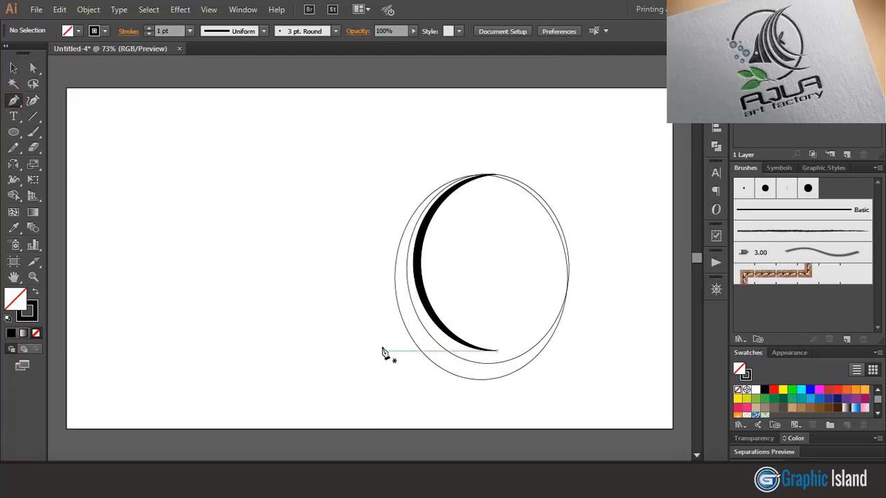
drag(397, 348, 484, 346)
click(478, 345)
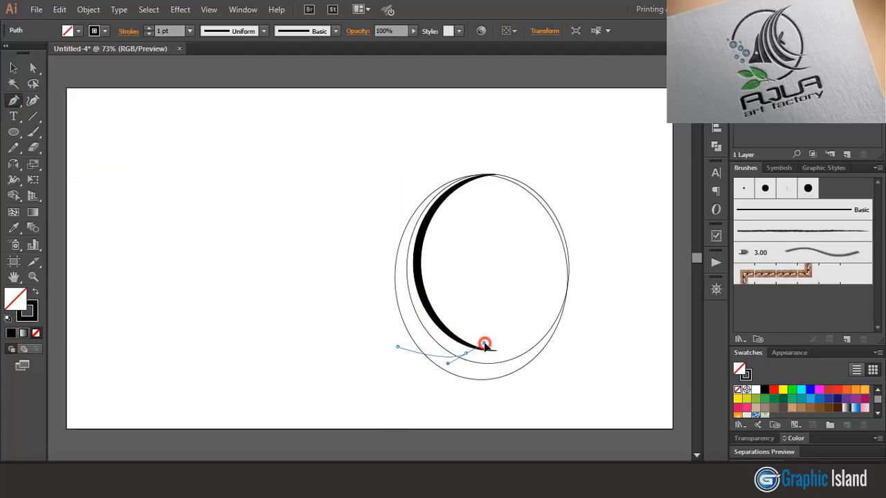
click(12, 68)
click(260, 290)
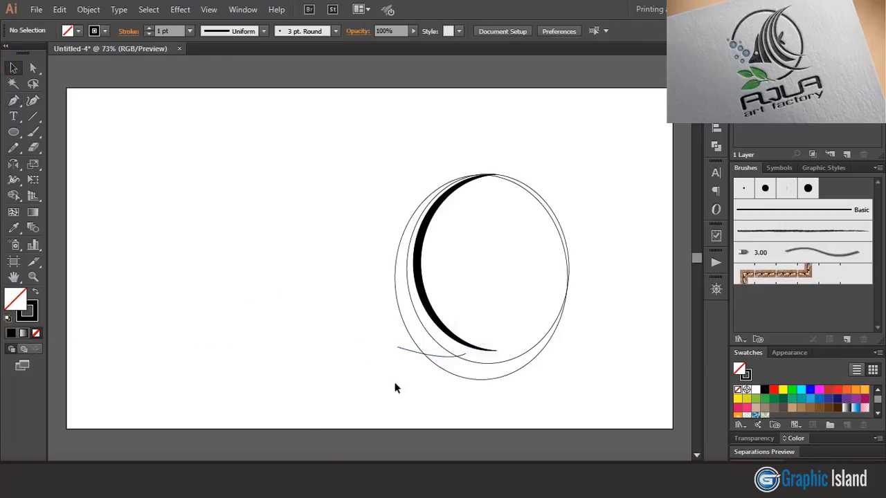
Step: Use Shape Builder to fill the left band between the two ellipses with black down to the curved cutting line
drag(418, 335, 417, 337)
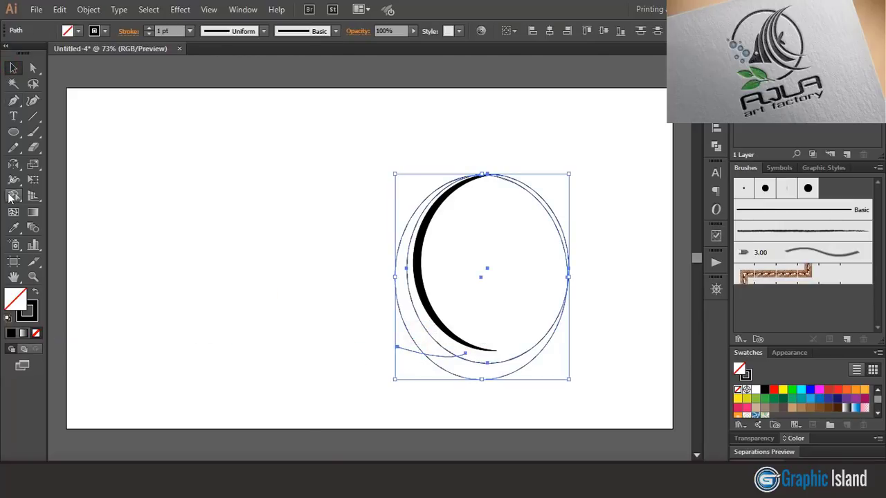
click(12, 196)
click(764, 391)
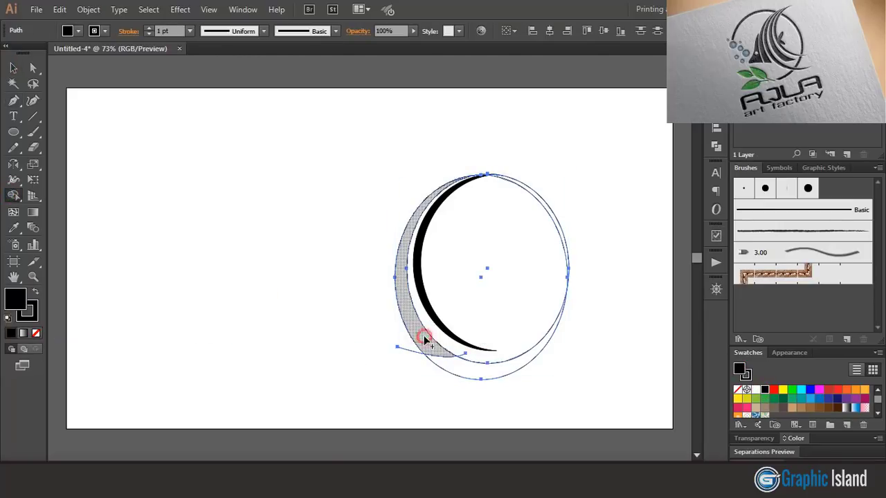
click(424, 341)
Step: Delete the leftover ellipse outlines and both stray ends of the cutting curve, keeping the two black stripes
click(13, 68)
click(210, 270)
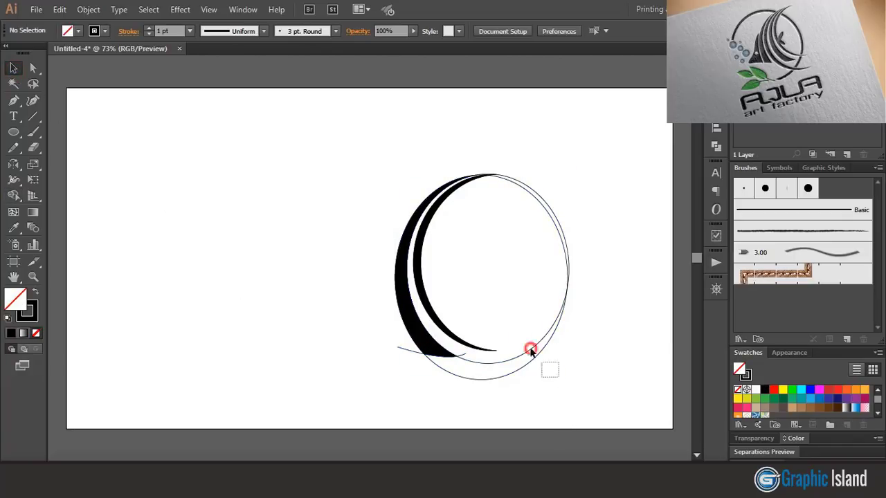
drag(531, 351, 520, 337)
key(Delete)
click(462, 356)
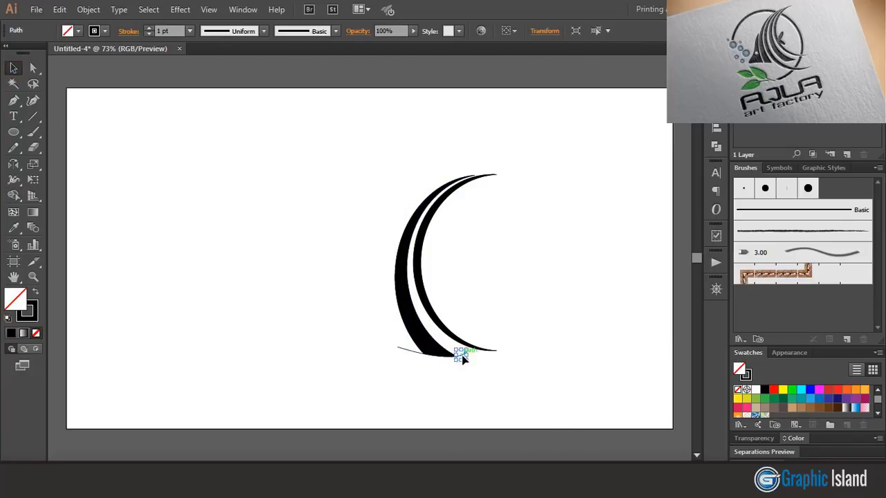
key(Delete)
click(409, 351)
key(Delete)
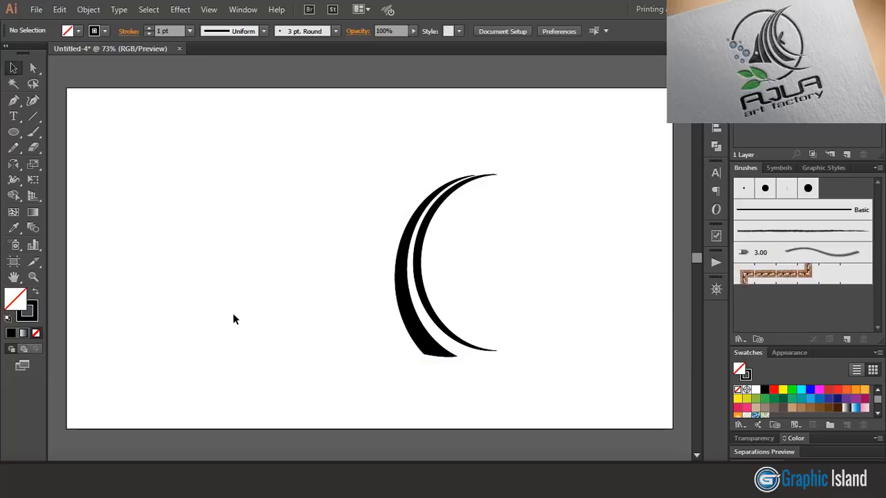
Step: Draw a larger unfilled ellipse around the two stripes, fit its size, and duplicate it slightly to the left
click(13, 133)
drag(342, 181, 580, 391)
click(15, 68)
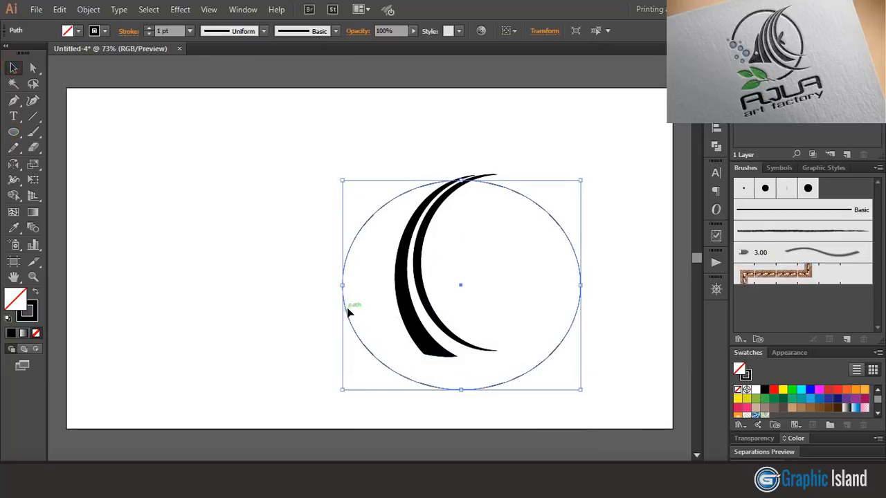
drag(342, 284, 386, 294)
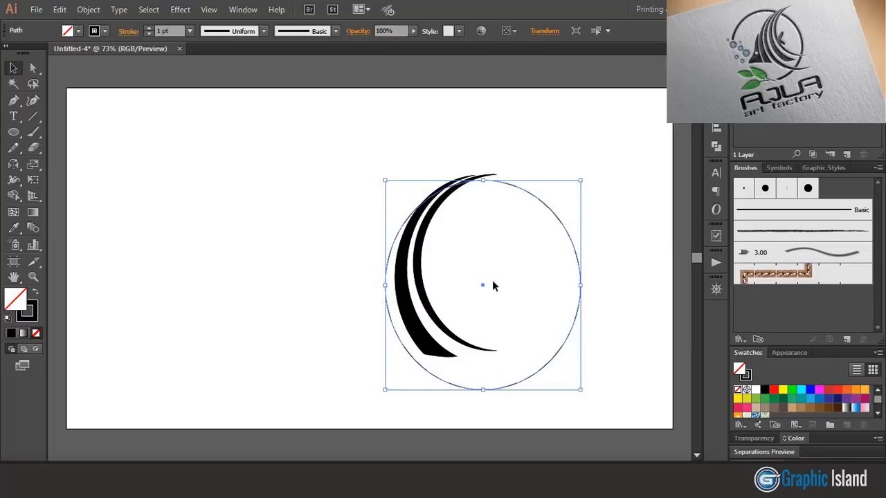
drag(574, 259, 566, 261)
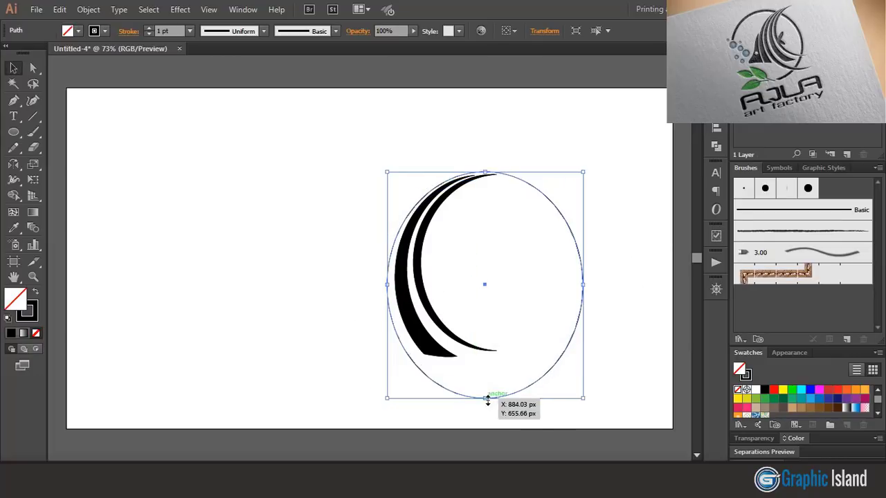
drag(486, 398, 485, 393)
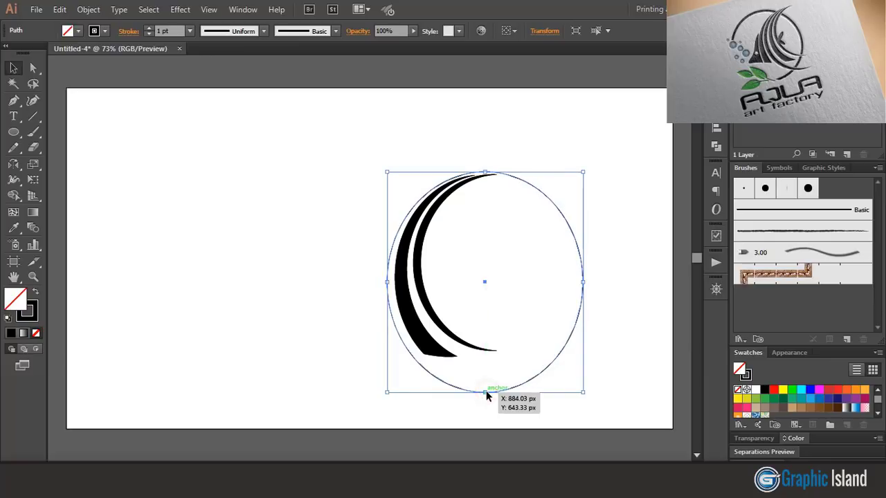
click(519, 411)
drag(546, 368, 537, 368)
Step: Use Shape Builder on the two larger ellipses to fill the crescent along their left edges with black
click(429, 418)
drag(447, 378, 448, 379)
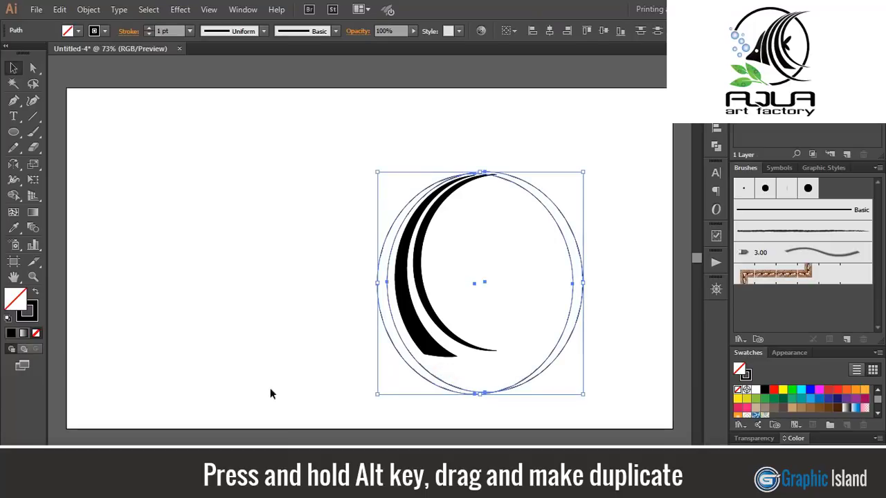
click(13, 195)
click(764, 390)
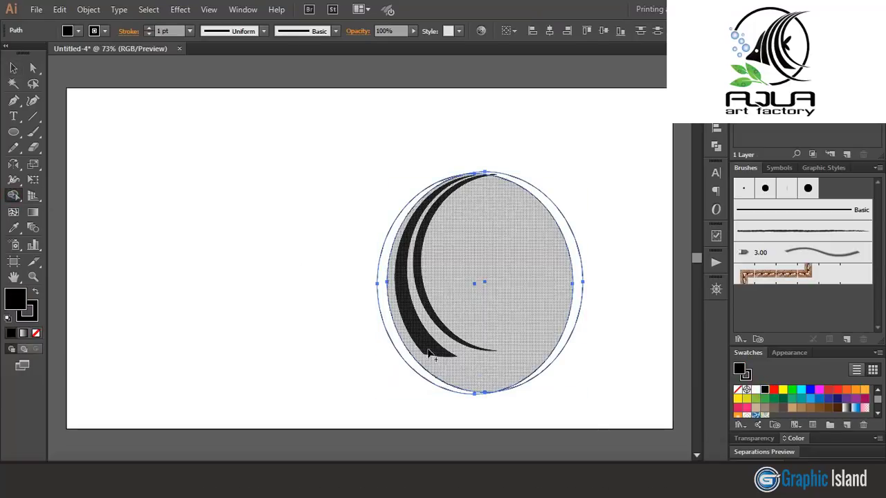
click(388, 318)
Step: Delete the leftover outlines of the larger ellipses, keeping the three black stripes
click(13, 67)
click(592, 310)
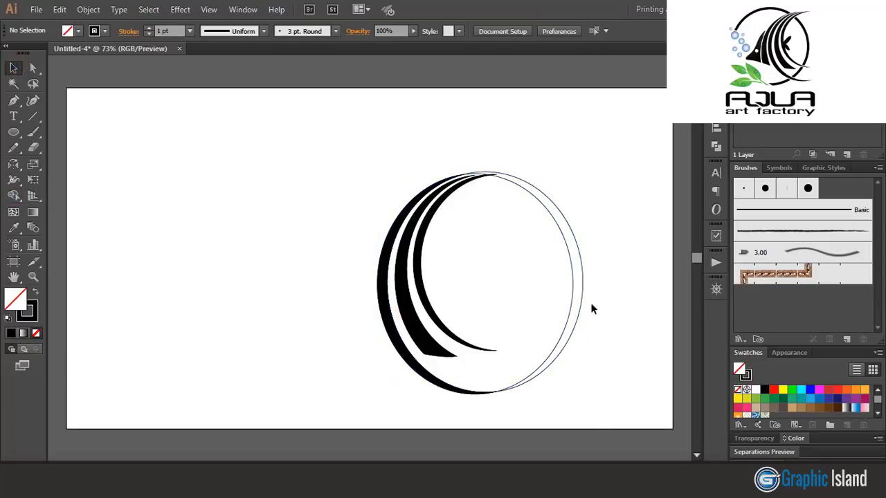
drag(618, 323, 617, 322)
key(Delete)
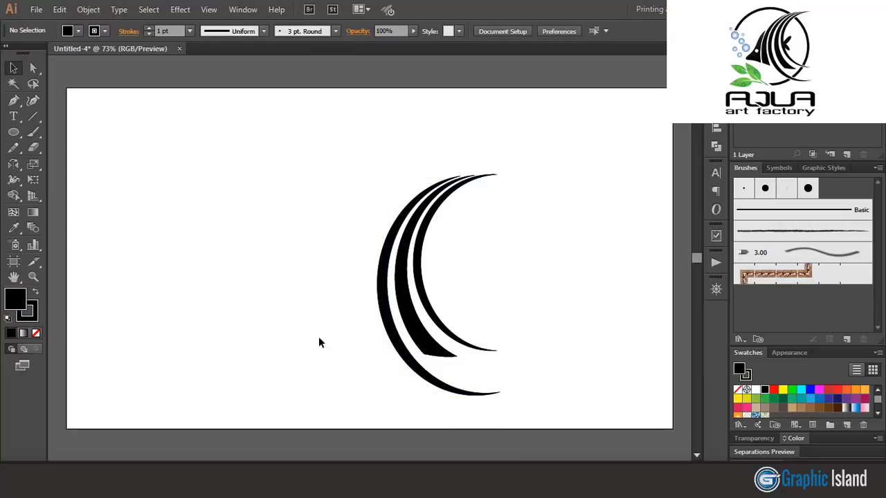
Step: Draw a fourth closed black stripe with the Pen tool outside the outermost crescent, curved to a pointed top with a slanted lower end
click(13, 103)
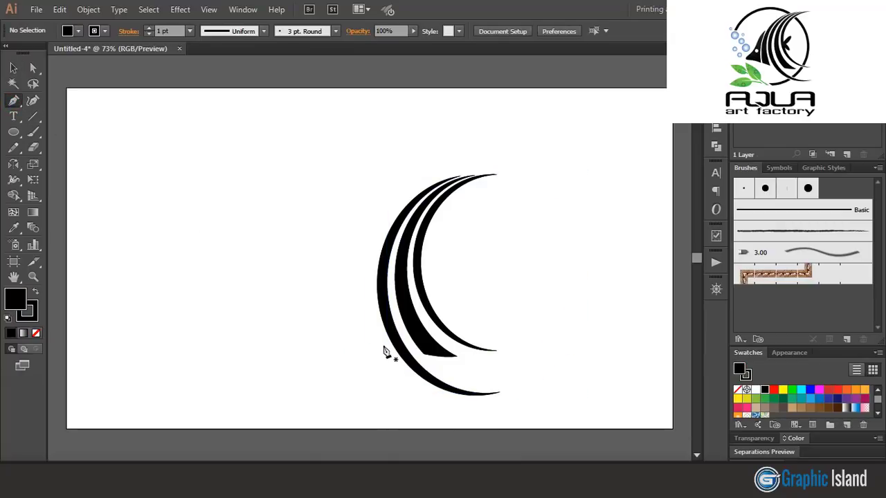
drag(385, 351, 361, 344)
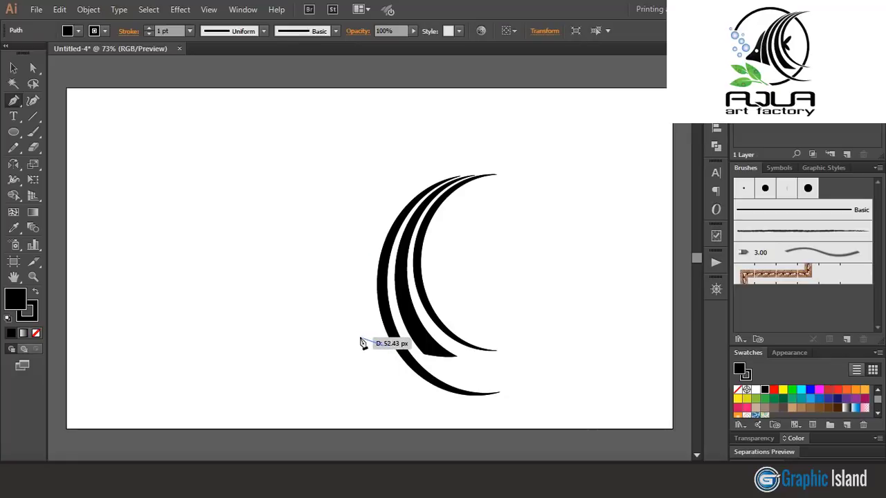
click(362, 337)
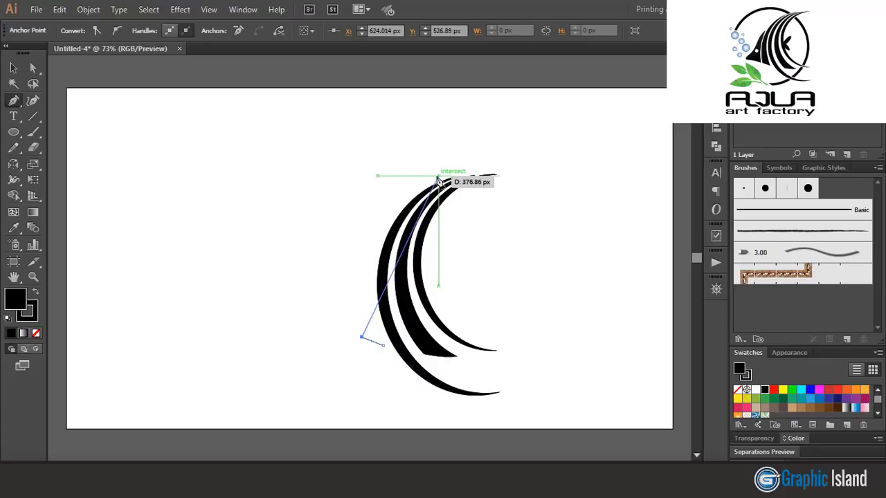
drag(433, 176, 534, 133)
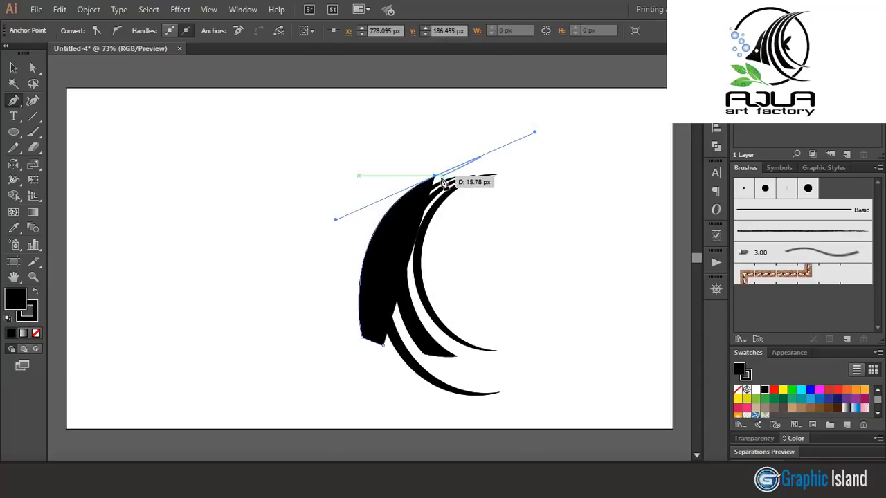
click(435, 178)
drag(382, 344, 427, 458)
click(11, 70)
click(176, 254)
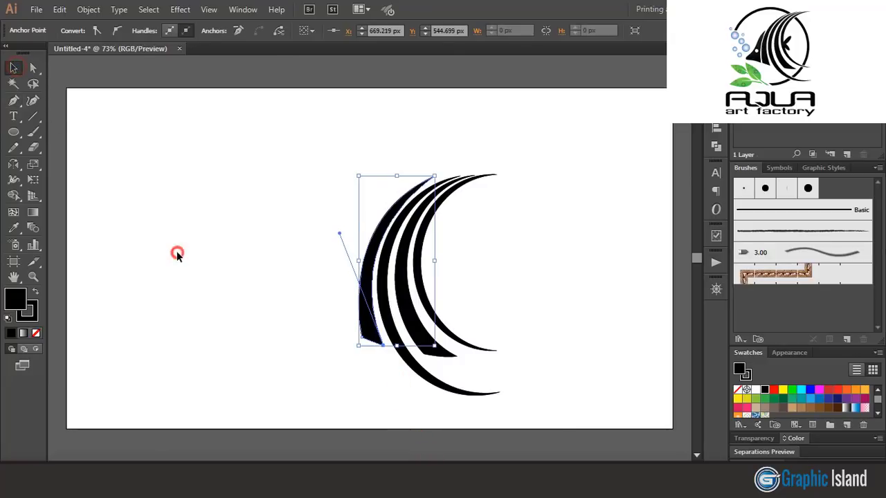
Step: Draw the fish's closed black head shape with the Pen tool beside the fourth stripe, with a rounded snout and a curved, pointed top
click(14, 101)
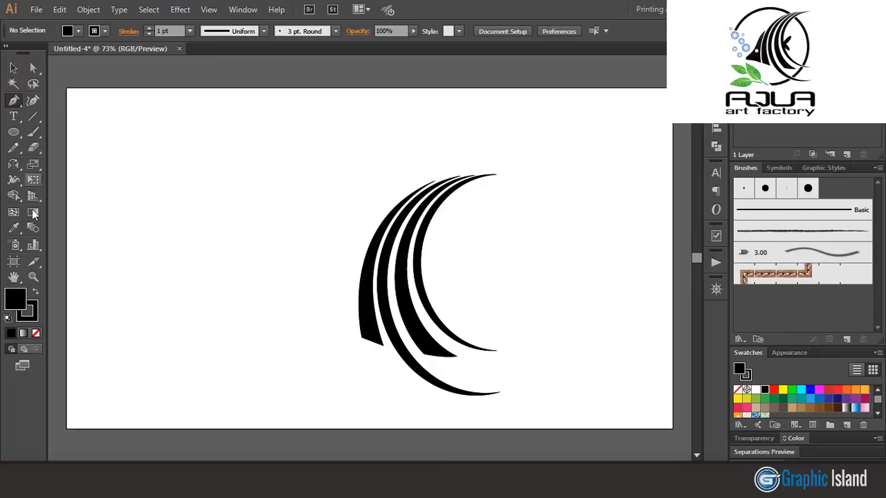
drag(369, 233, 371, 389)
drag(356, 339, 323, 332)
click(301, 326)
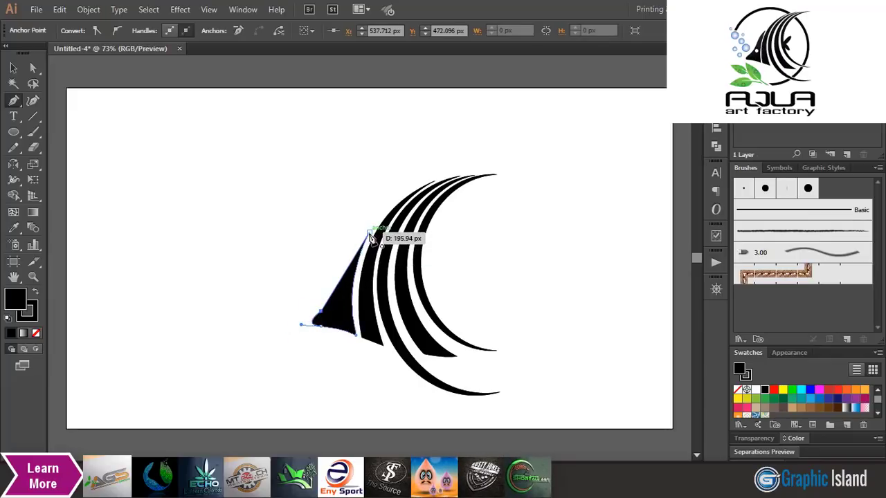
drag(346, 270, 355, 239)
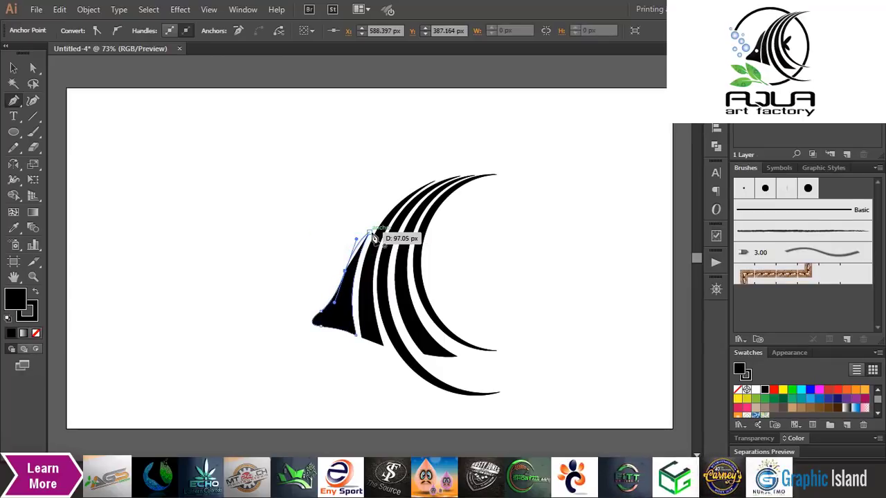
click(370, 233)
click(13, 67)
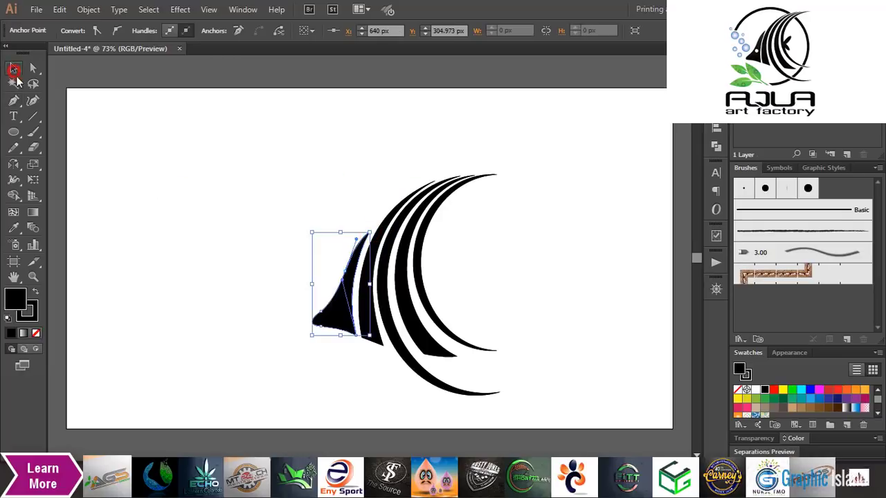
Step: Draw a small circle on the fish's head as the eye and fill it white
click(192, 237)
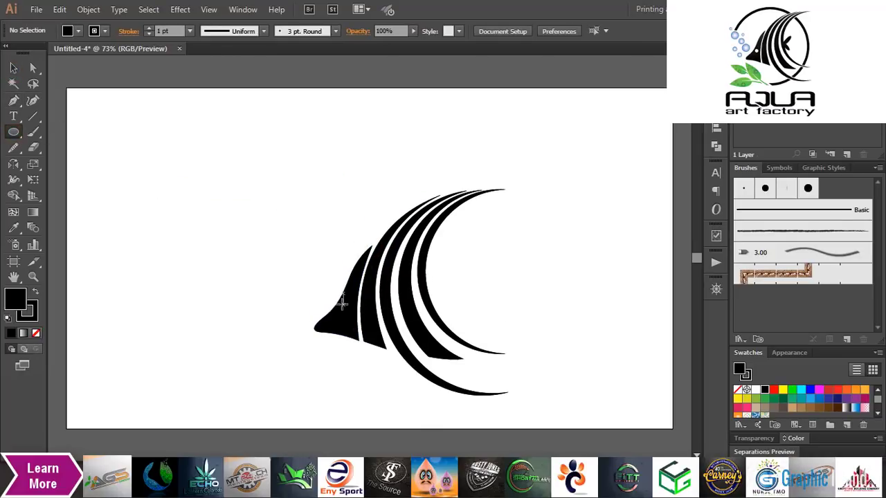
drag(348, 305, 354, 312)
click(757, 390)
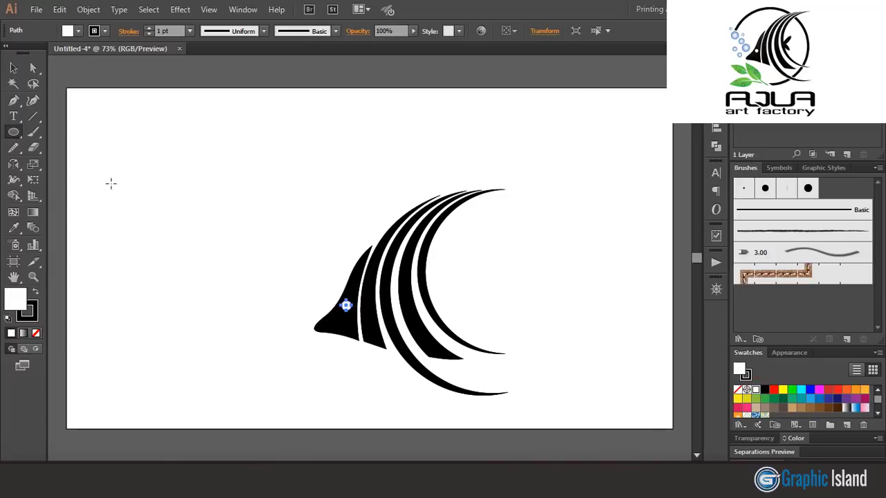
click(10, 67)
click(191, 291)
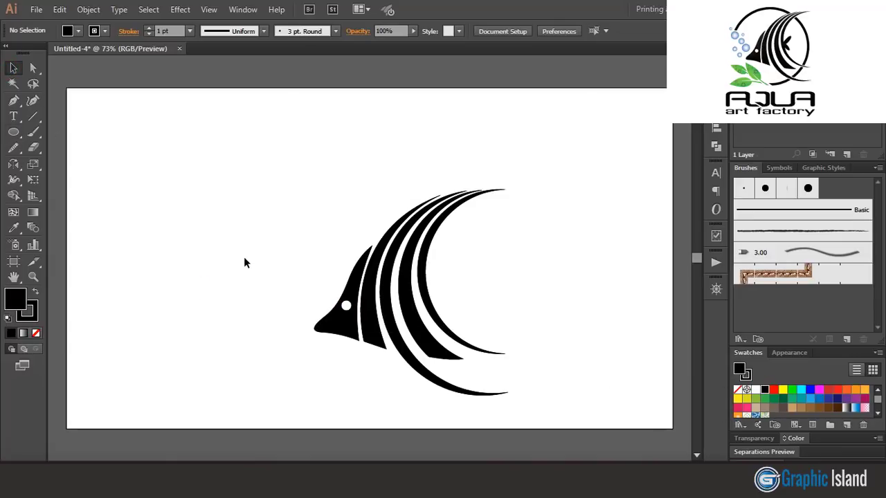
Step: Draw a small slanted black fin from an ellipse at the inner edge of the innermost stripe
key(l)
drag(157, 190, 443, 280)
click(13, 68)
click(279, 172)
click(467, 299)
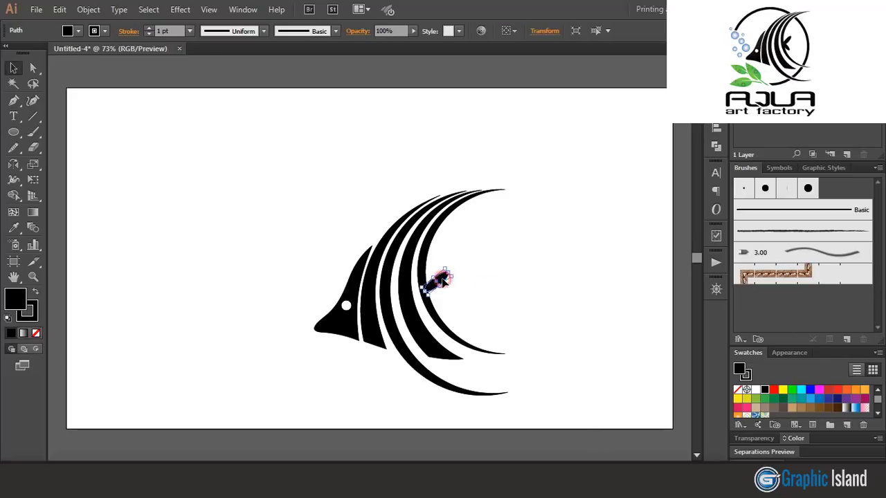
Step: Reflect a copy of the fin across the horizontal axis and place it just below the original to form a V
double_click(12, 165)
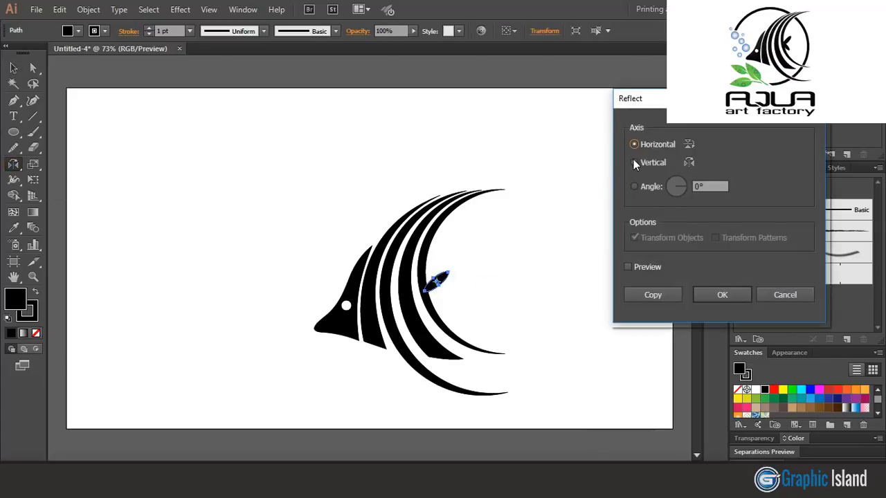
click(703, 296)
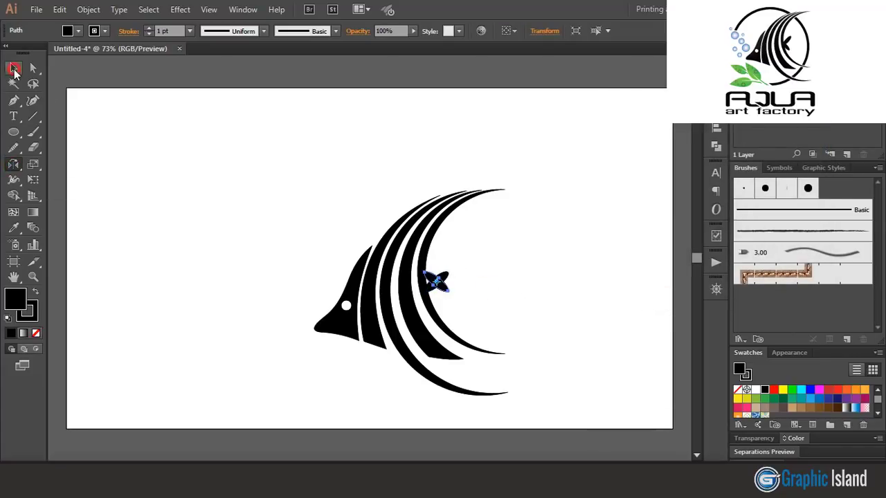
click(14, 69)
click(169, 273)
drag(443, 286, 439, 306)
click(476, 296)
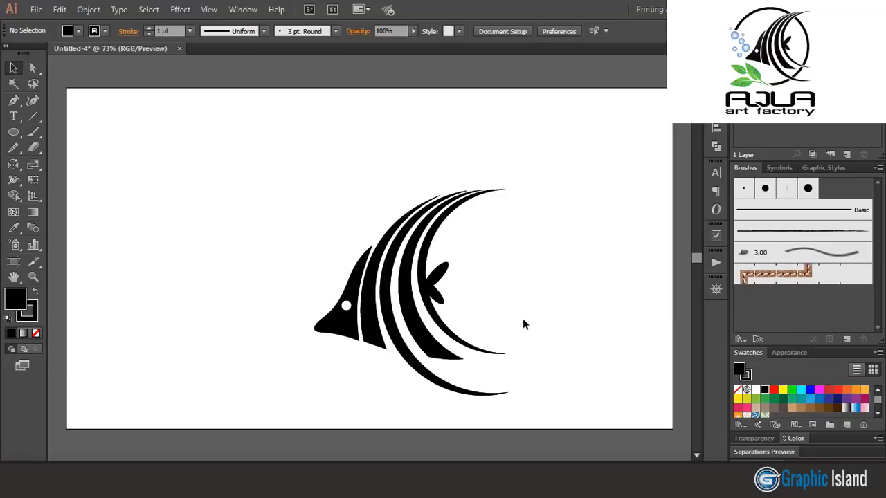
Step: Select all the fish shapes and unite them with Pathfinder
drag(522, 321, 366, 225)
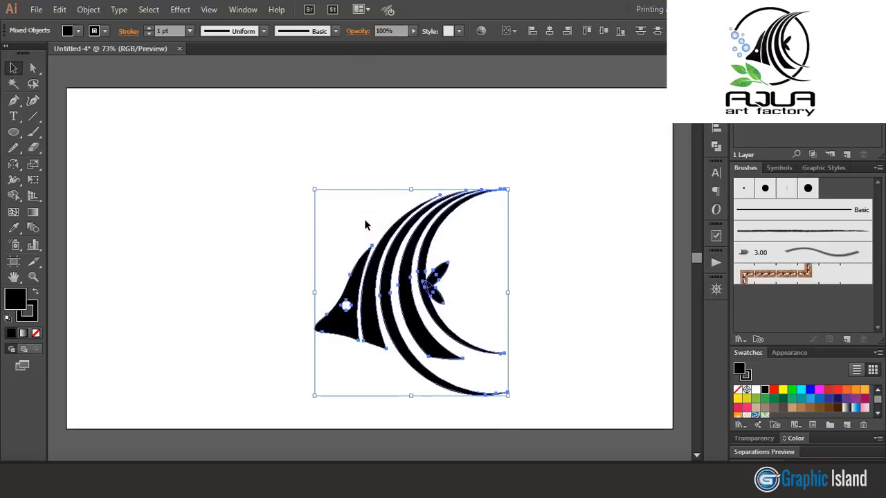
click(715, 166)
click(563, 129)
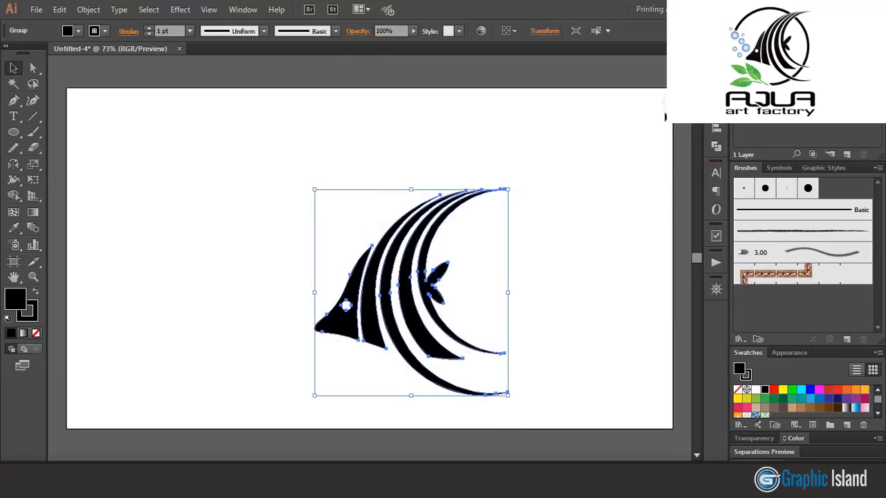
click(587, 246)
Step: Draw a closed Pen shape over the fish's upper half, its lower edge curving upward behind the fins, and fill it cyan
click(13, 101)
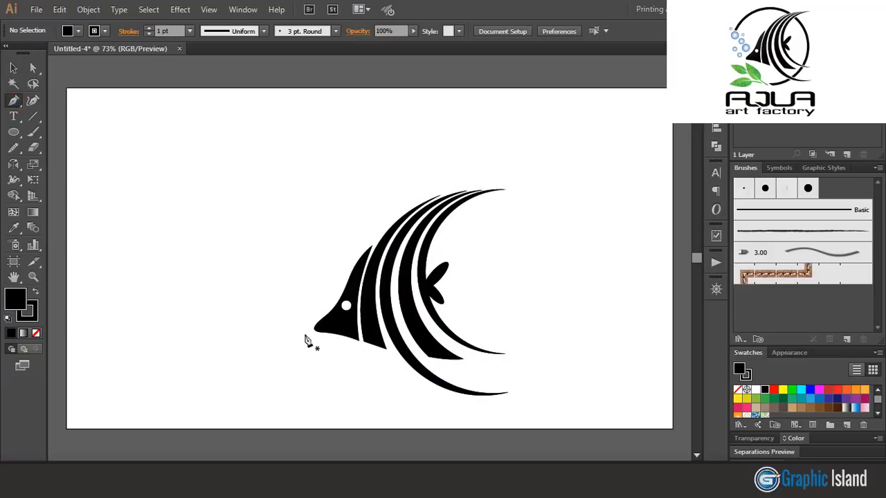
click(288, 336)
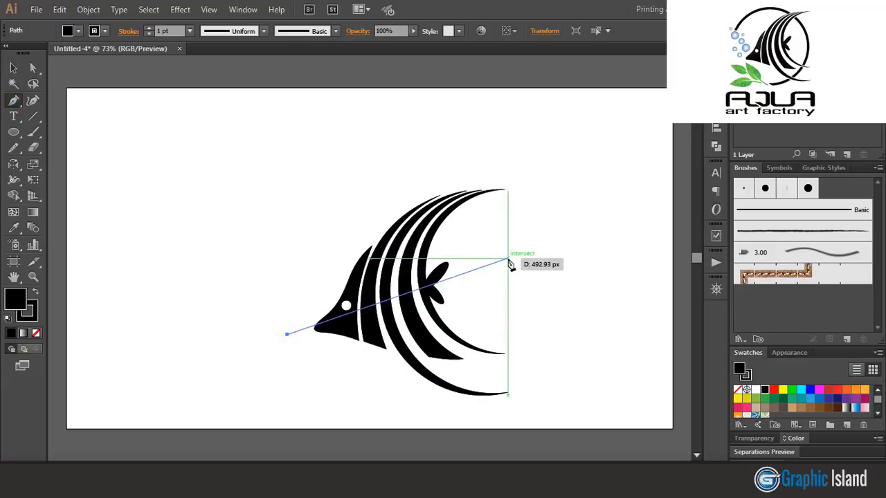
drag(546, 234, 630, 180)
click(545, 234)
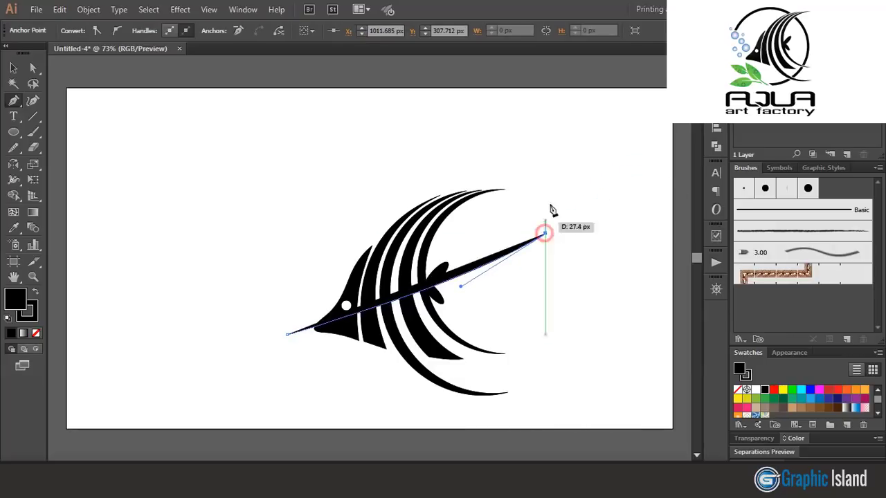
click(550, 128)
click(258, 230)
click(287, 335)
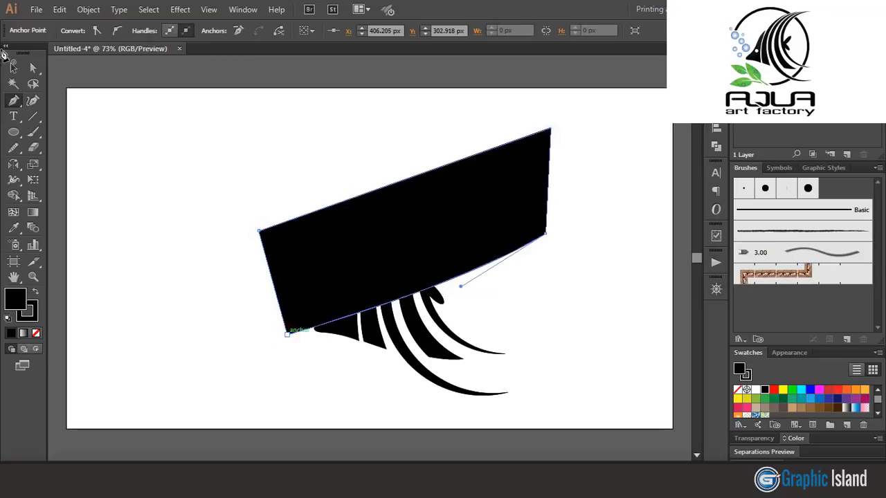
click(13, 67)
click(804, 393)
click(198, 265)
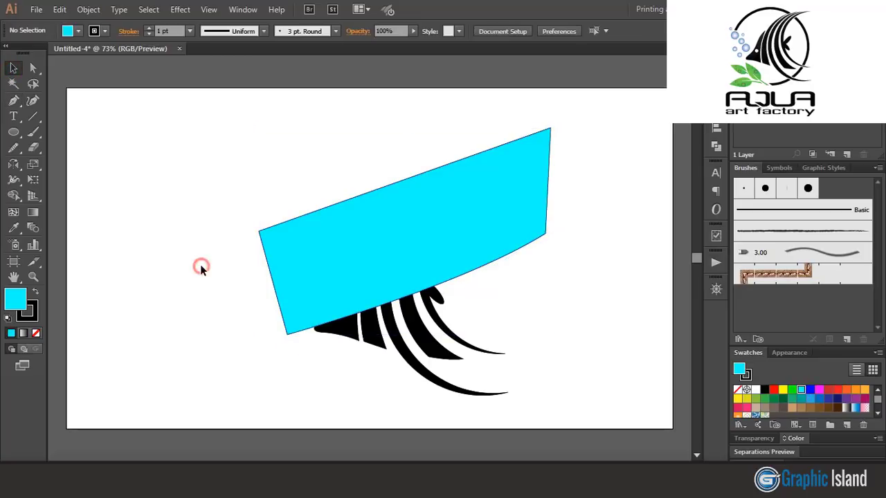
Step: Remove the parts of the cyan shape outside the fish with the Shape Builder tool
drag(188, 223, 525, 337)
click(13, 196)
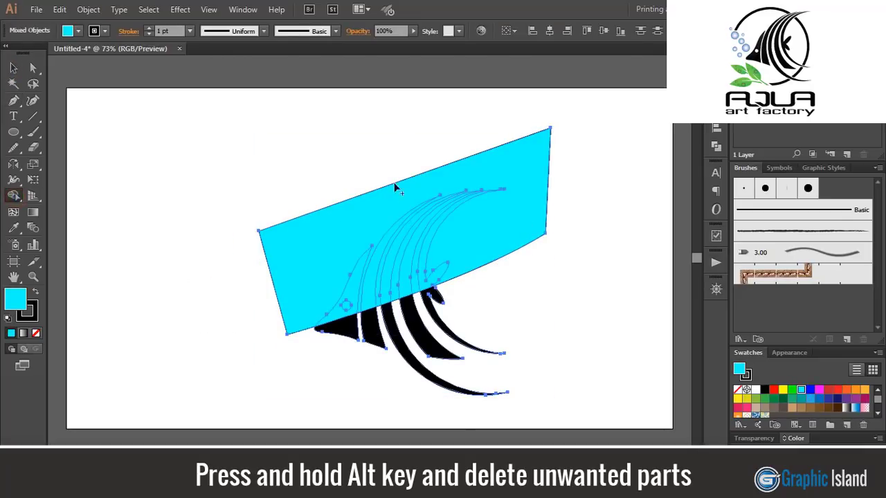
alt+click(350, 218)
click(12, 67)
click(117, 226)
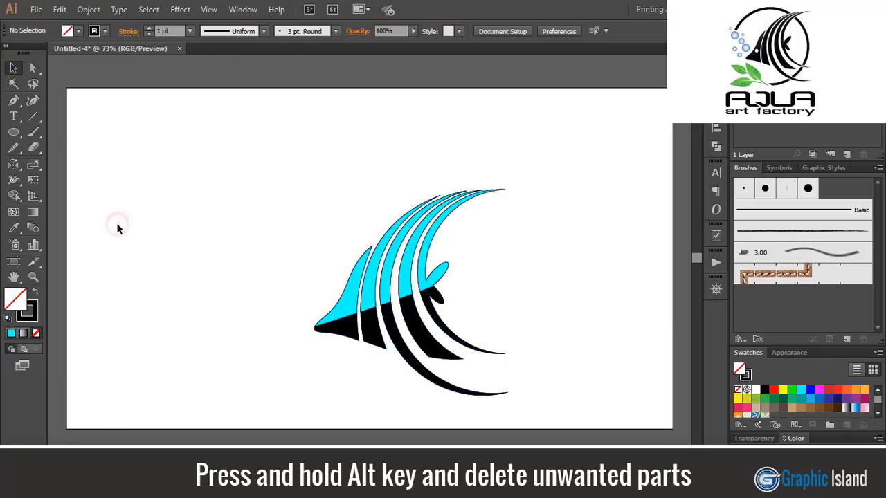
Step: Select all the cyan pieces in the fish's upper half and combine them into one object with Pathfinder
click(362, 294)
shift+click(374, 296)
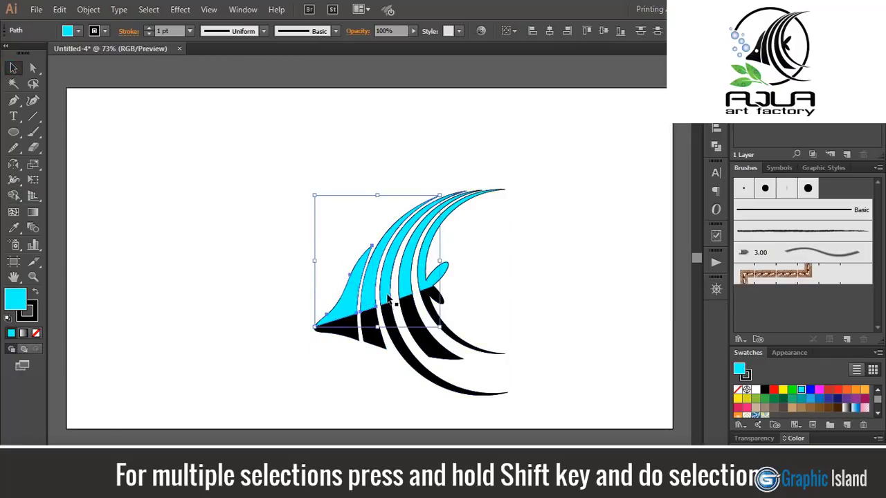
shift+click(387, 295)
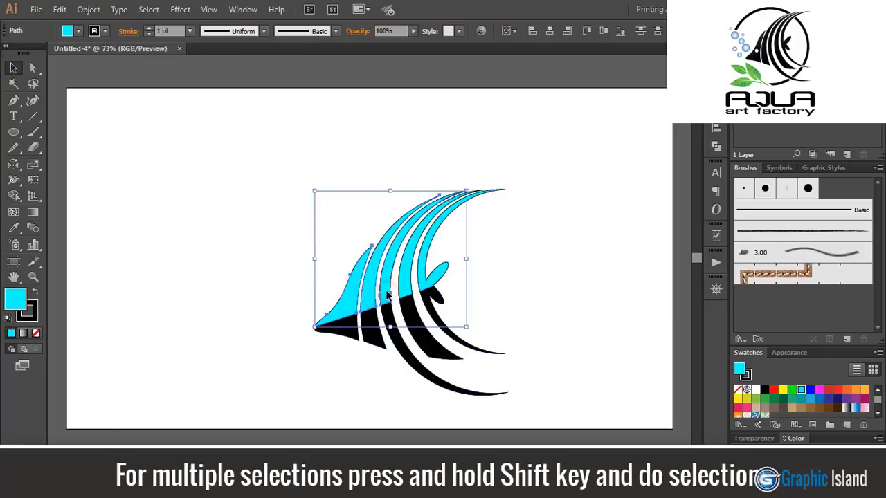
shift+click(424, 286)
key(shift+ctrl+F9)
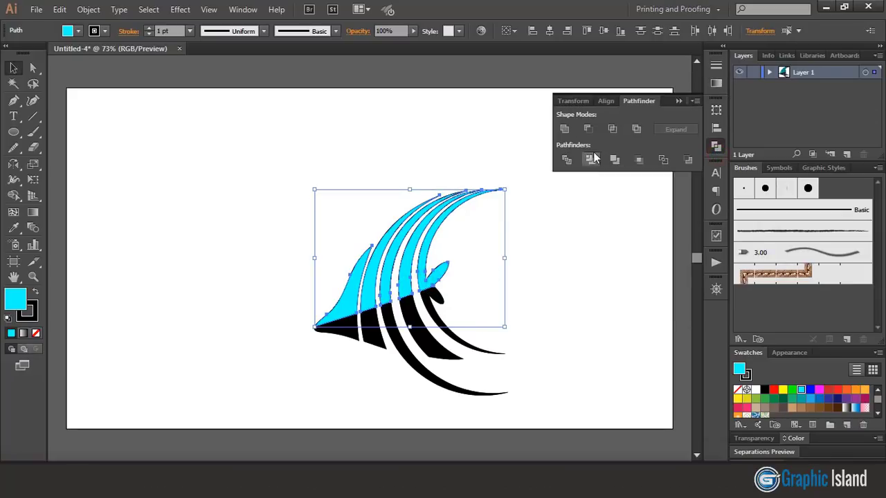
click(679, 101)
click(263, 261)
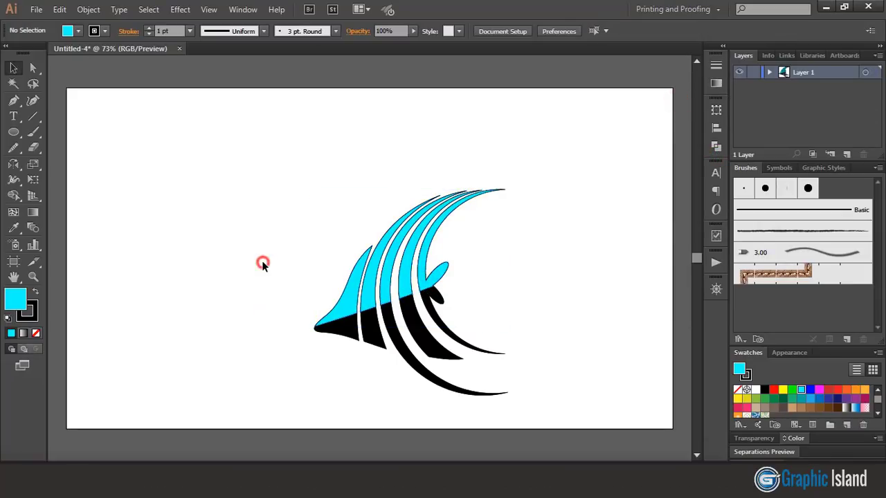
Step: Cut the round eye out of the cyan head piece with the Shape Builder tool
click(467, 322)
click(18, 199)
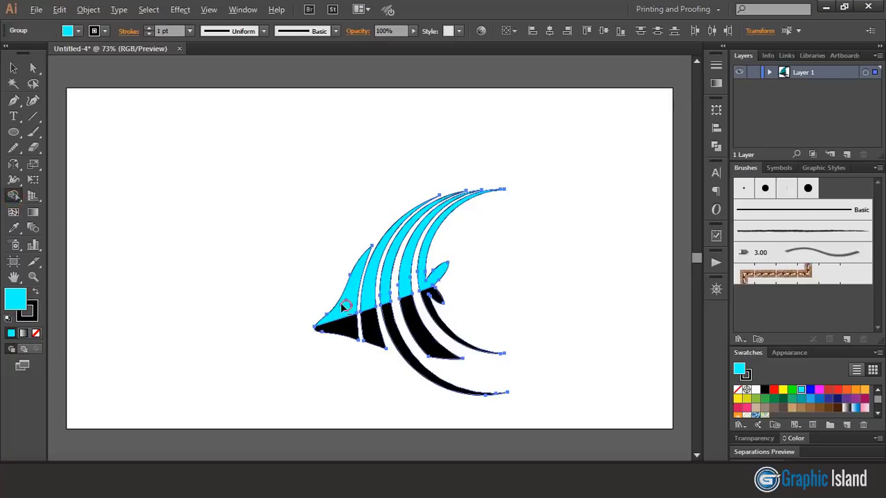
click(12, 69)
click(161, 211)
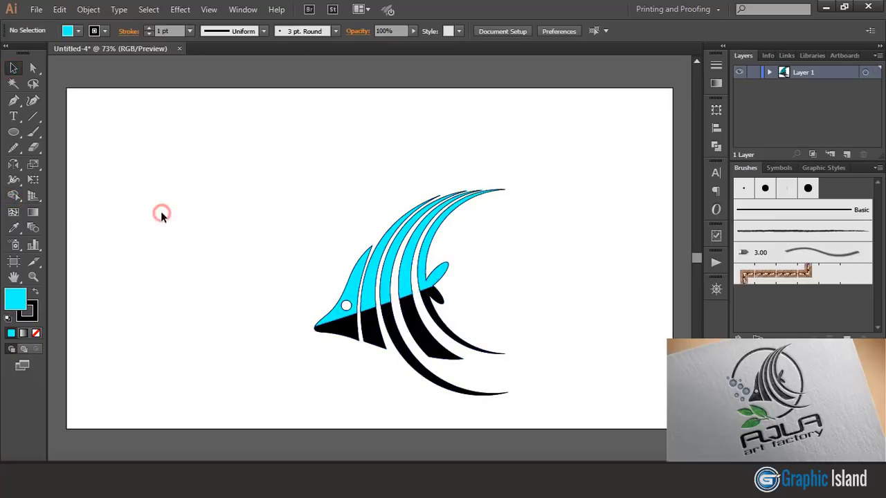
Step: Fill the cyan upper half with a linear white-to-black gradient and set the black stop's opacity to 20%
scroll(350, 308, up, 1)
click(351, 308)
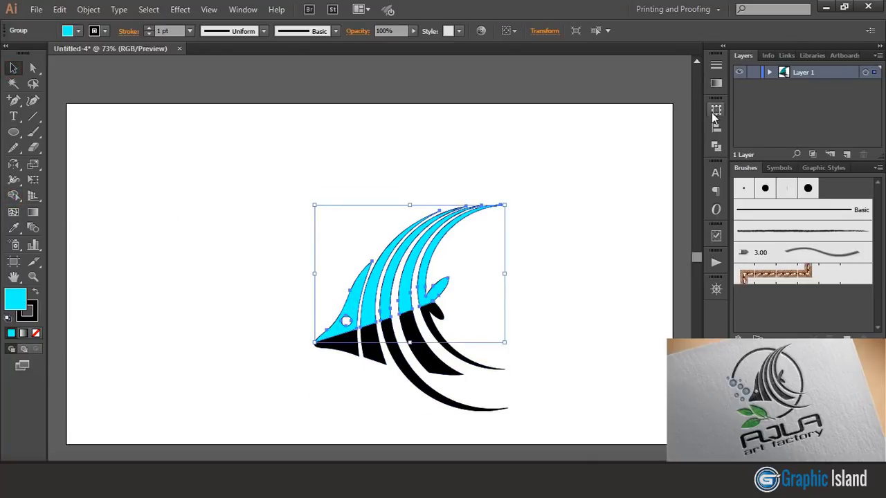
click(716, 83)
click(620, 147)
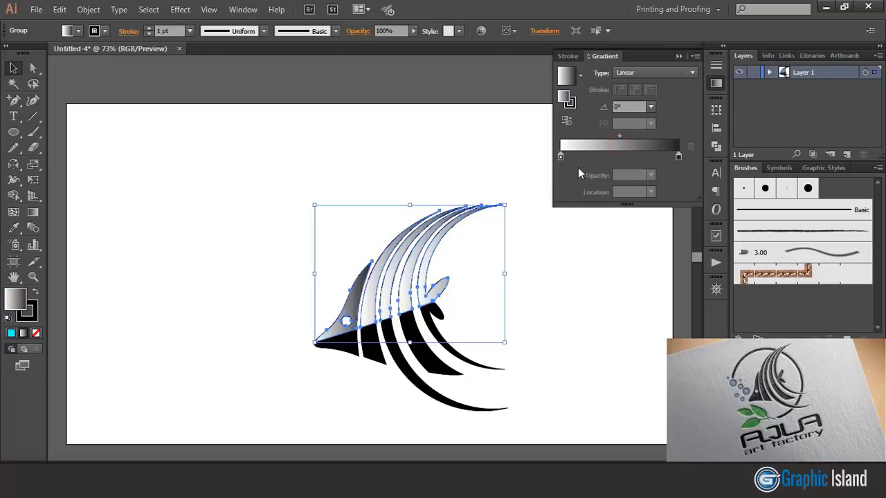
click(678, 156)
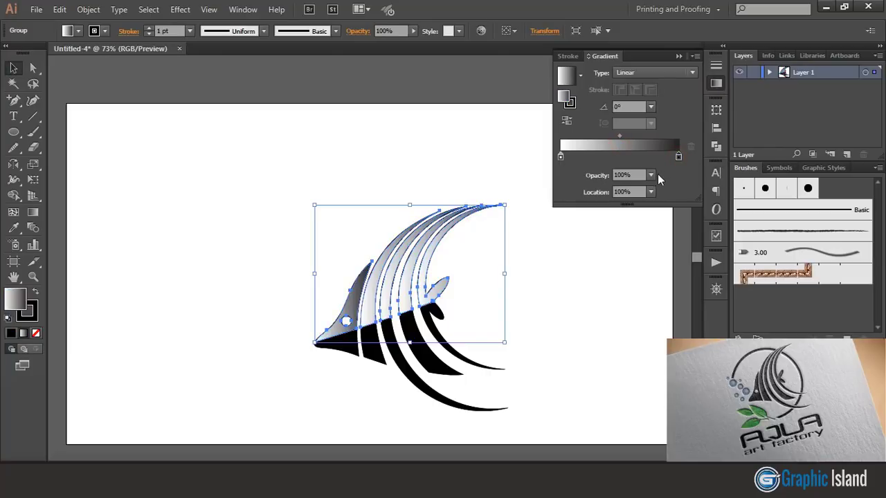
click(651, 175)
click(666, 218)
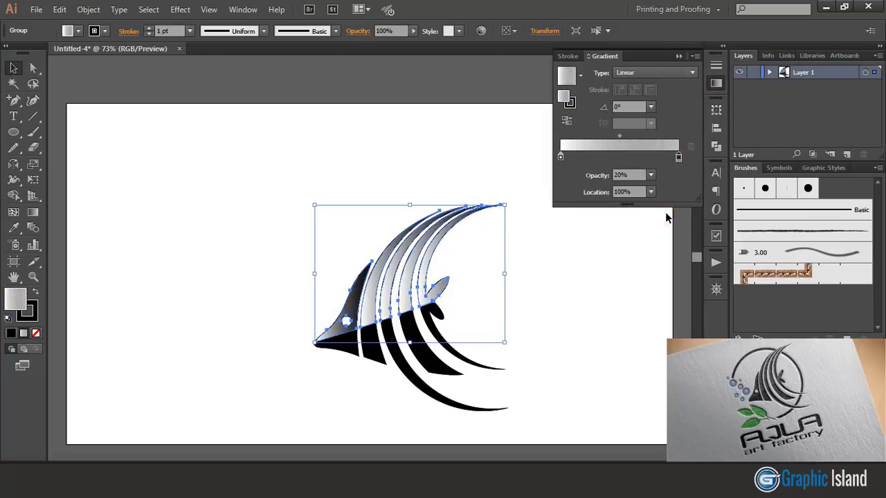
Step: Redirect the gradient across the fish's upper half to run almost vertically, at about 102°
click(35, 216)
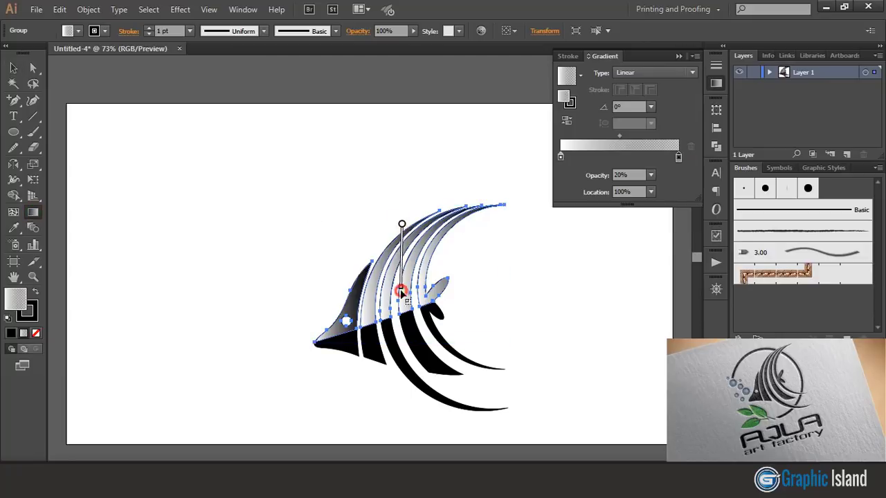
drag(401, 291, 396, 321)
drag(401, 203, 389, 320)
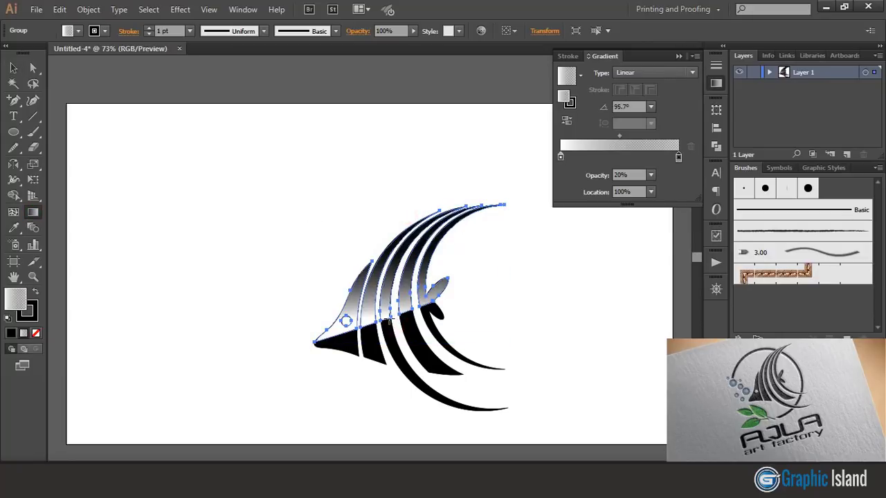
drag(375, 259, 374, 256)
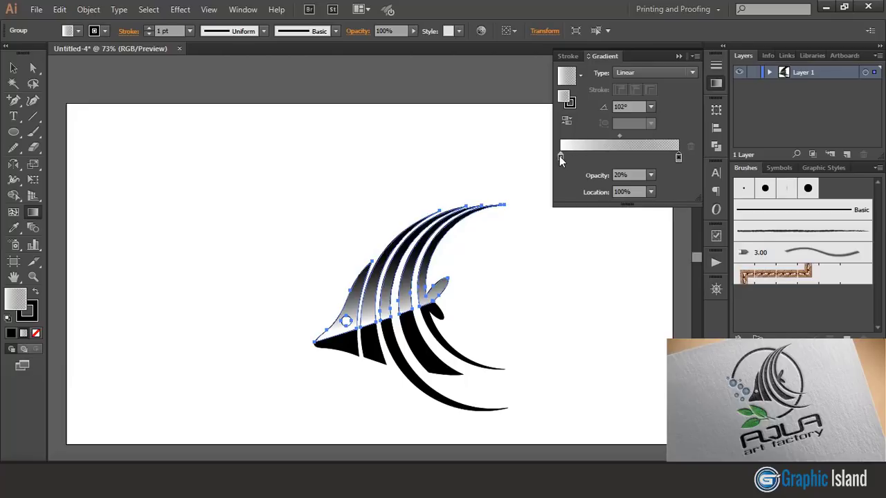
Step: Set the opacity of the gradient's white stop to 20% and deselect the fish
click(650, 176)
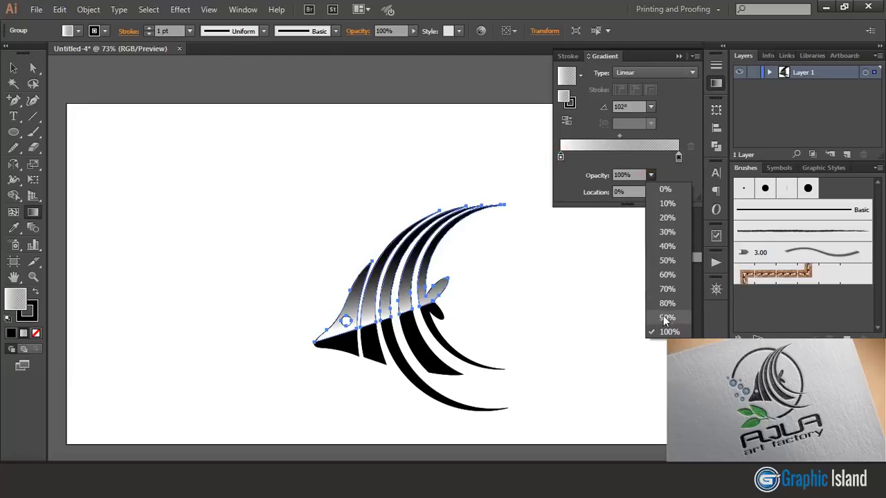
click(666, 218)
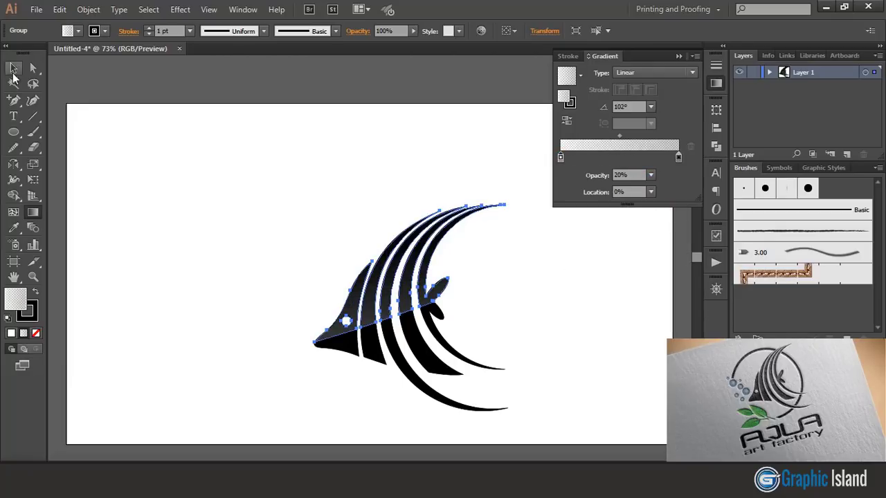
click(239, 221)
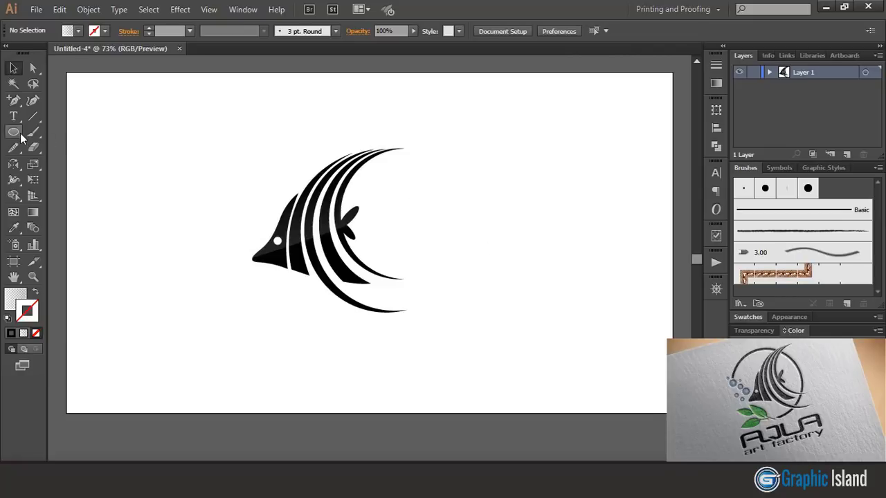
Step: Draw a large circle over the fish, centred on its body and leaving the stripe tips outside
click(14, 132)
mouse_move(309, 234)
mouse_down()
mouse_move(392, 323)
mouse_move(386, 312)
mouse_up()
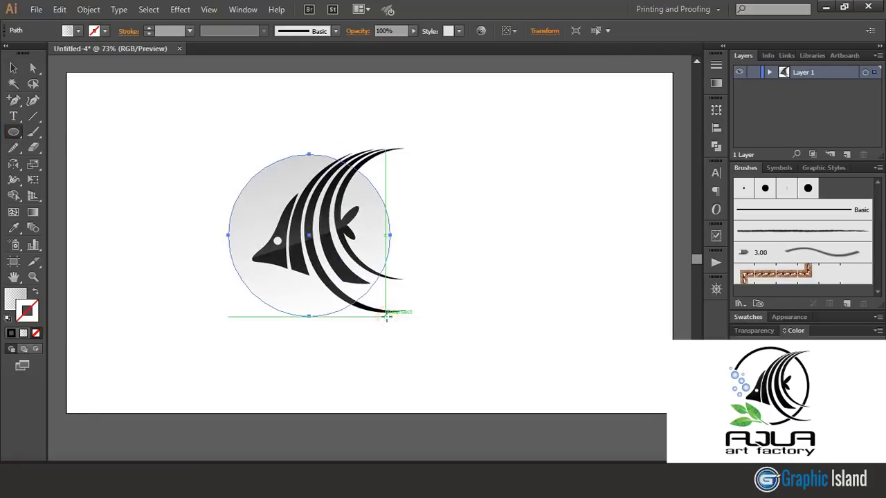
click(13, 67)
click(140, 152)
Step: Align the circle and the fish to each other by their vertical centres
drag(204, 172, 445, 328)
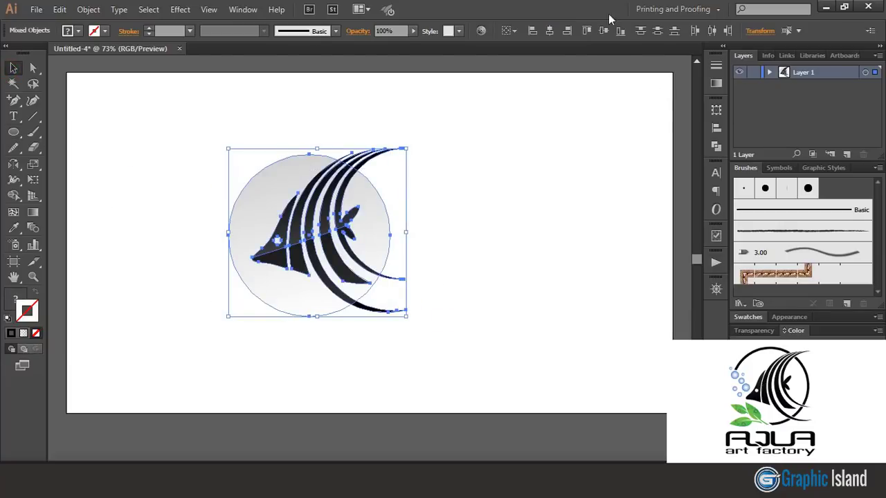
click(601, 31)
click(482, 208)
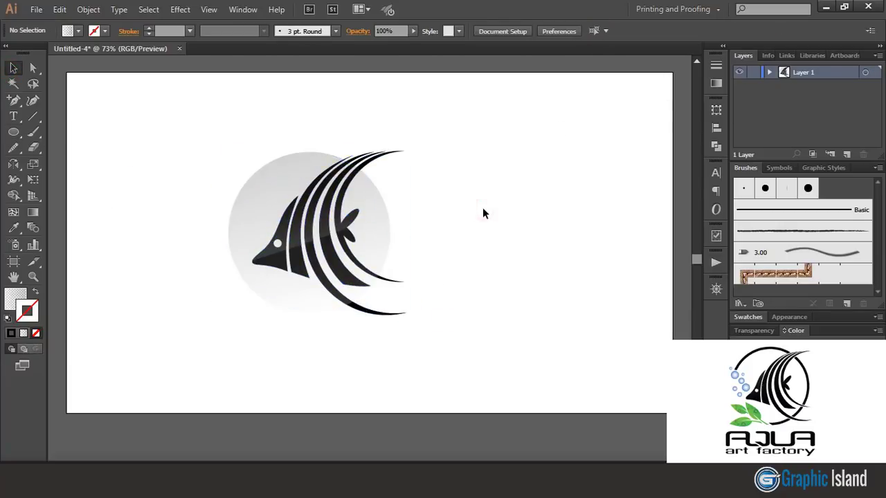
Step: Give the circle a black outline with no fill, enlarge it slightly around its centre, and deselect it
click(378, 220)
click(11, 333)
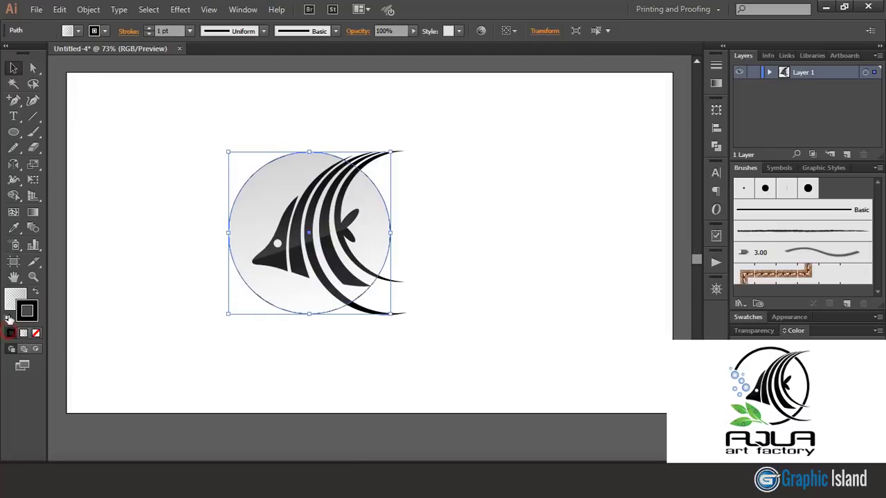
click(36, 333)
click(118, 311)
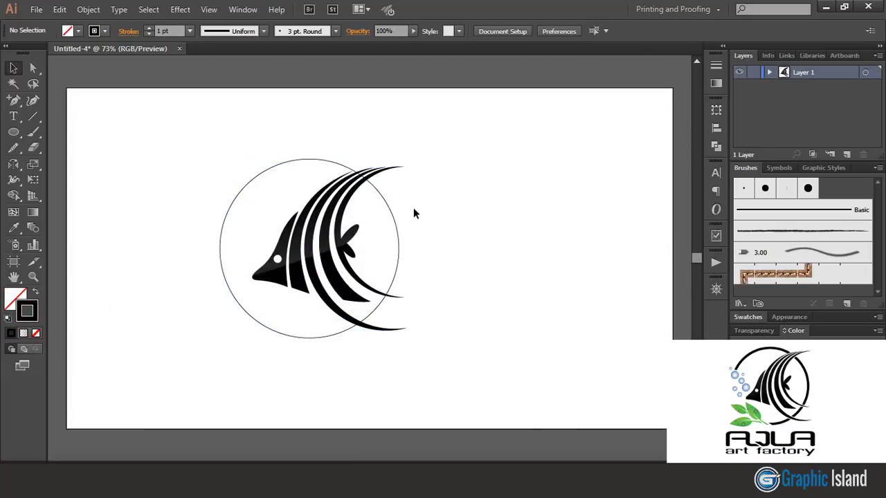
Step: Set the stroke weight of the circle's outline to 11 pt
click(397, 220)
click(150, 29)
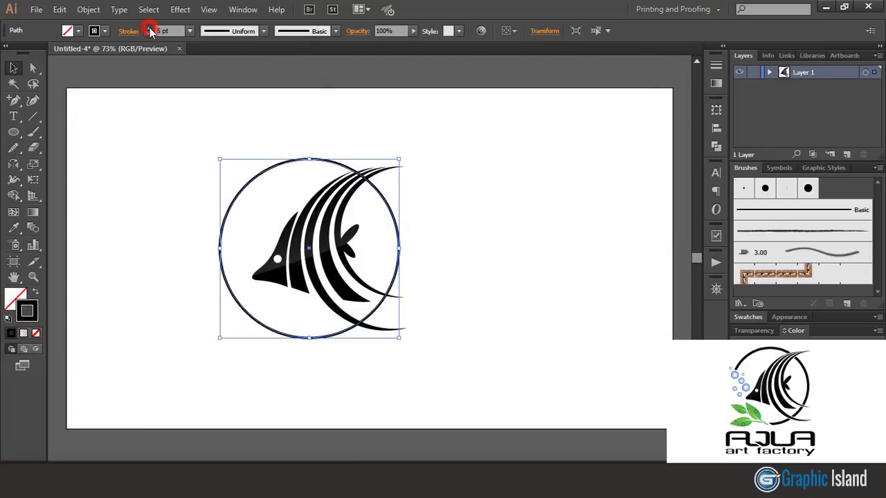
click(149, 29)
click(149, 29)
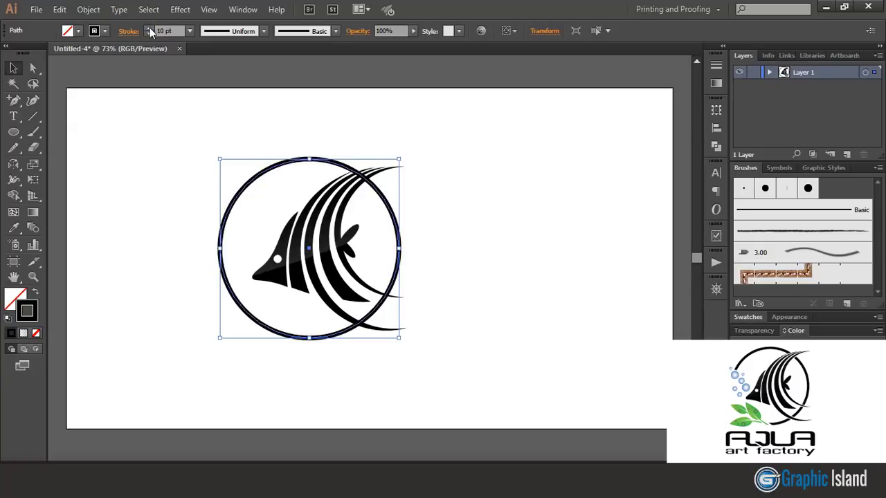
click(150, 29)
Step: Expand the circle's stroke into a filled ring shape and deselect it
click(89, 9)
click(115, 145)
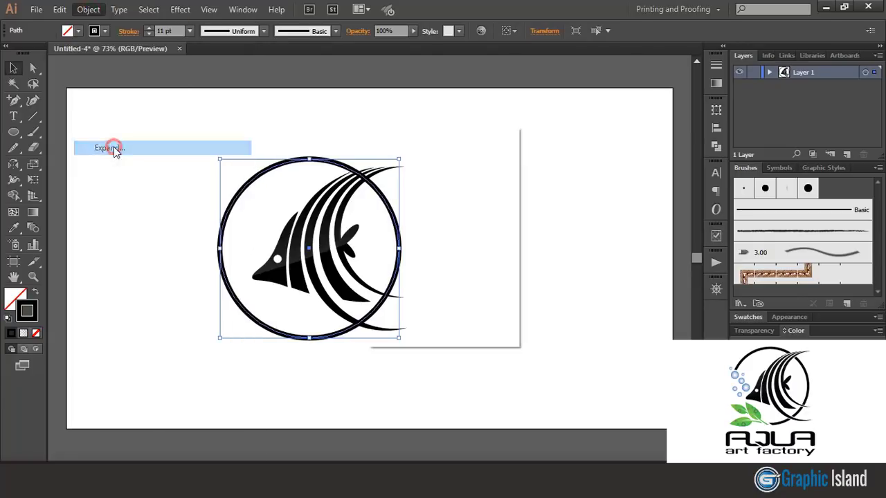
click(412, 314)
click(484, 211)
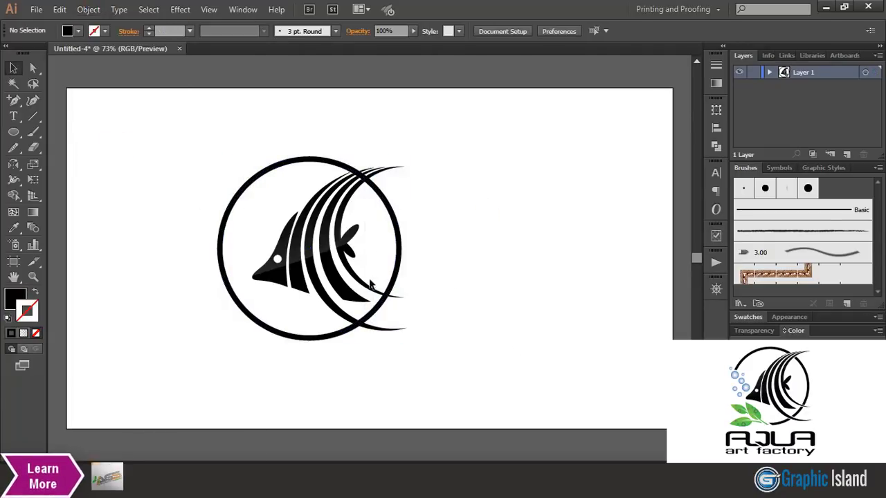
Step: Ungroup the fish so its stripes are separate shapes, and deselect them
click(358, 279)
click(88, 9)
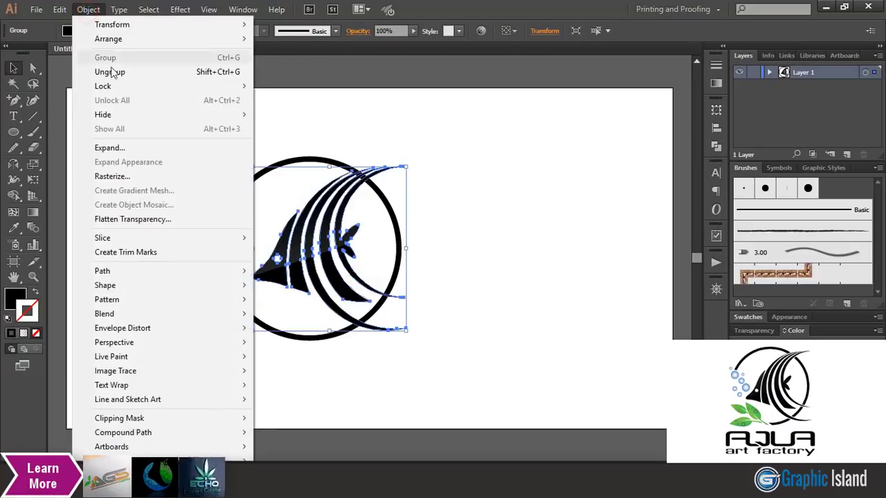
click(125, 77)
click(133, 263)
Step: Offset the tail stripe with its fins and the longest middle stripe by 4 px and fill the offset shapes with orange
key(ctrl+plus)
key(ctrl+plus)
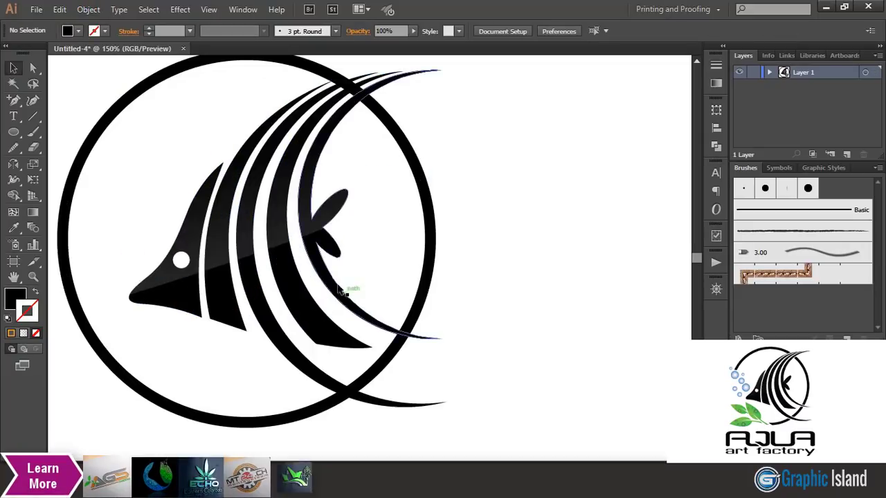
click(331, 284)
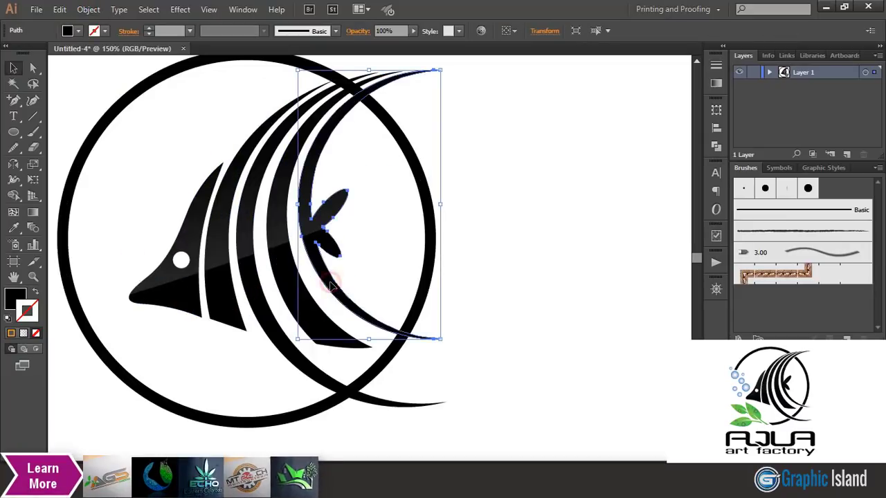
shift+click(274, 333)
click(89, 9)
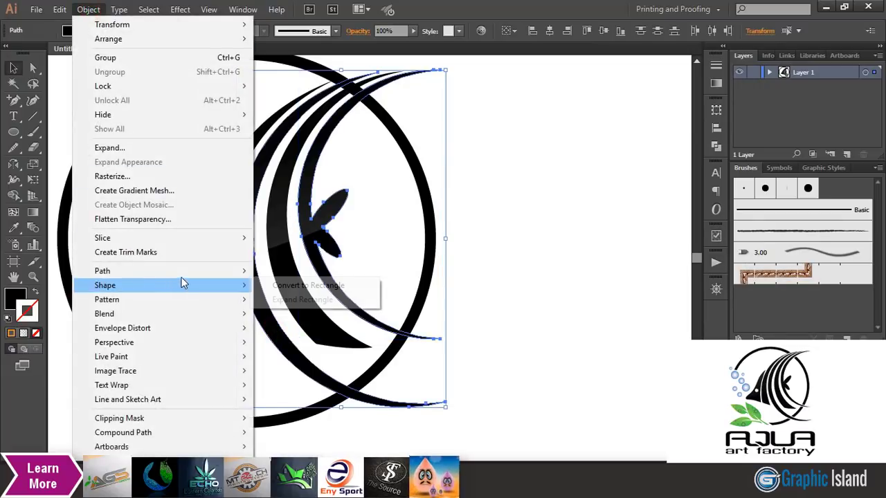
mouse_move(205, 273)
click(309, 320)
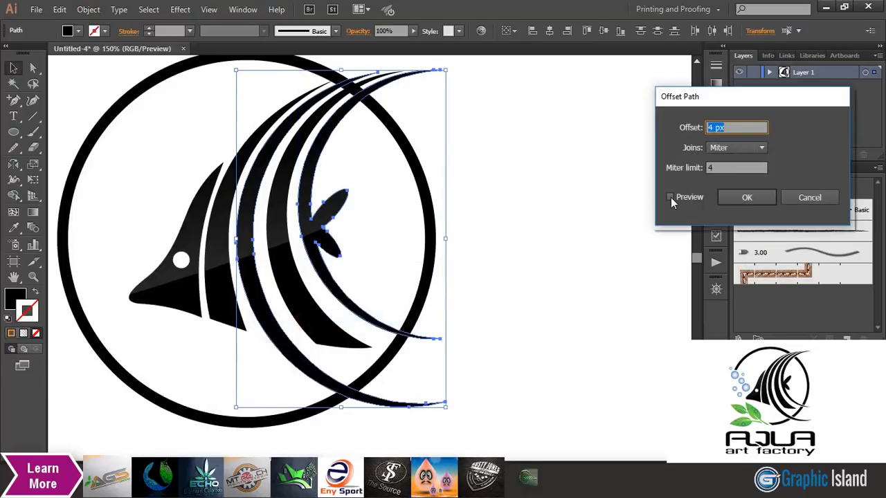
click(669, 198)
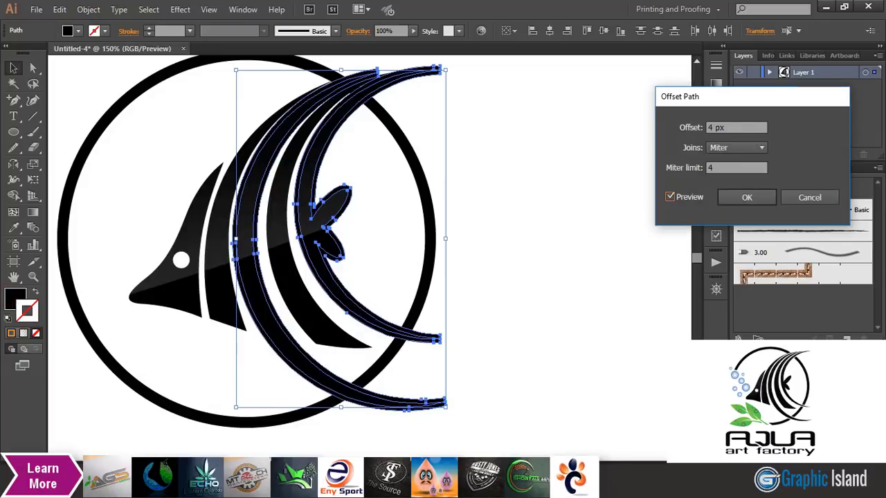
click(747, 197)
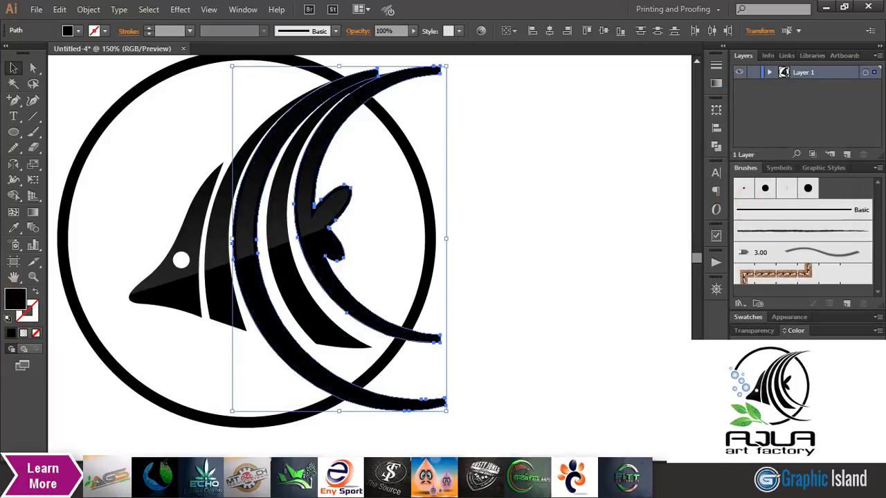
click(783, 388)
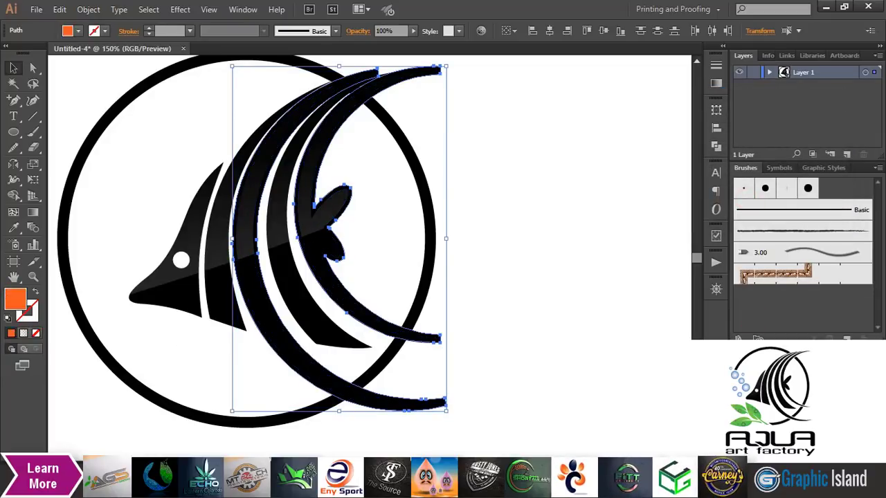
click(530, 248)
Step: Cut the areas where the two orange offset shapes cross the ring out of it with the Shape Builder tool
scroll(519, 231, up, 1)
click(438, 110)
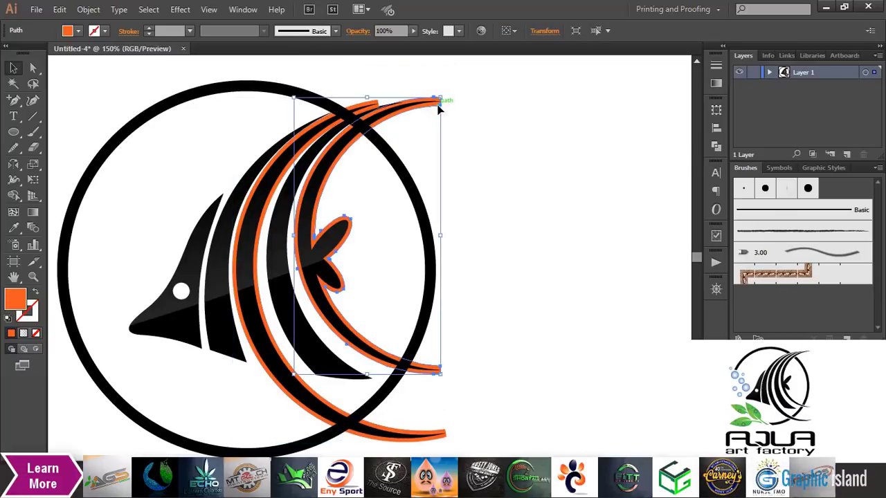
shift+click(311, 104)
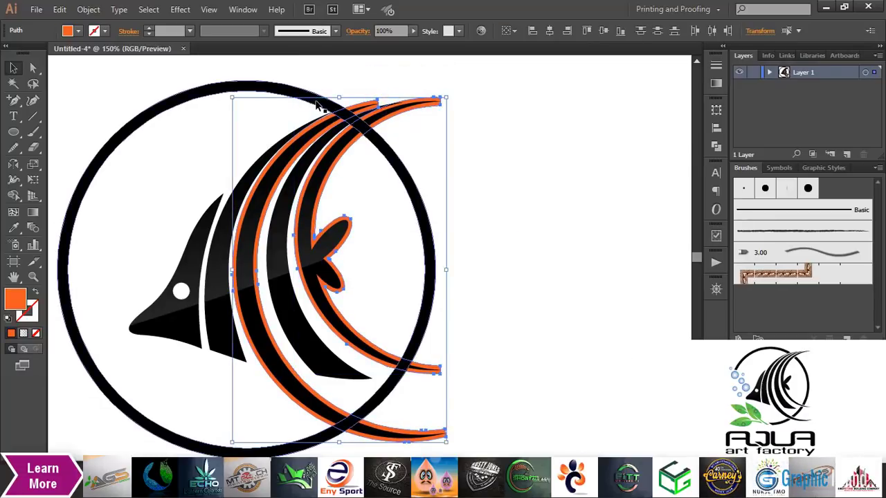
shift+click(317, 104)
click(13, 196)
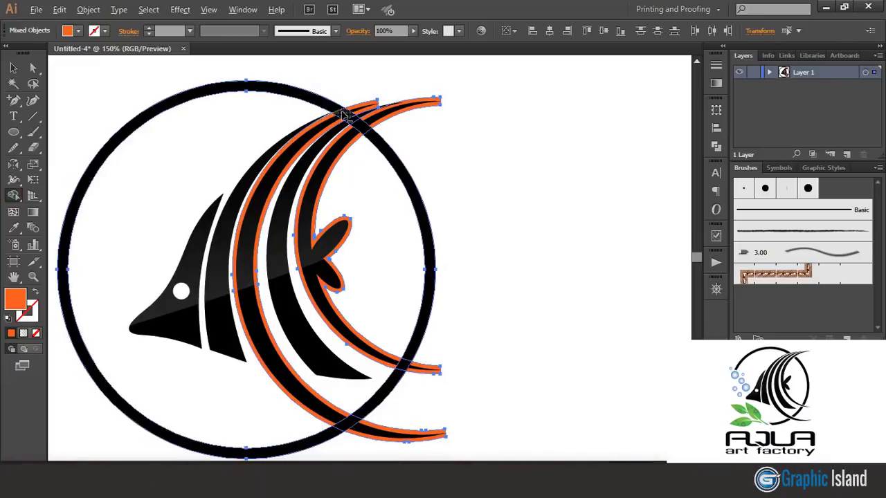
alt+click(348, 119)
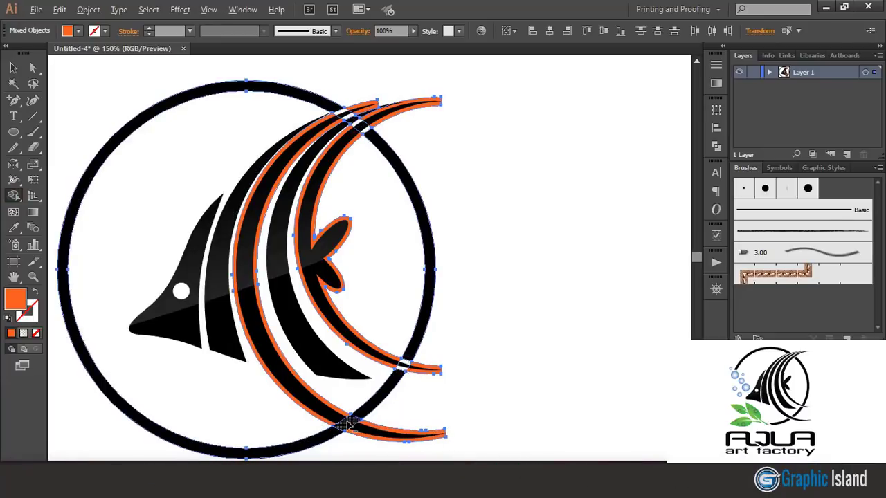
key(v)
click(107, 76)
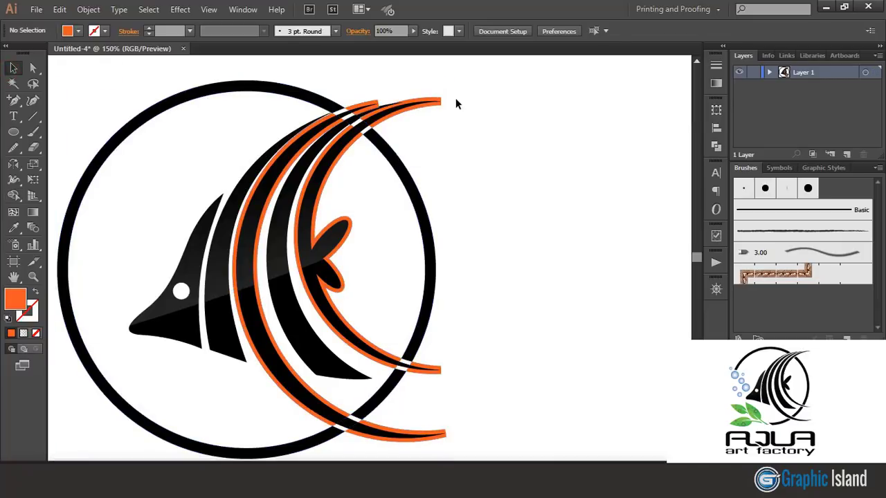
Step: Delete the orange pieces at the upper stripe tips and the leftover ring fragment between the two stripes
click(443, 102)
key(Delete)
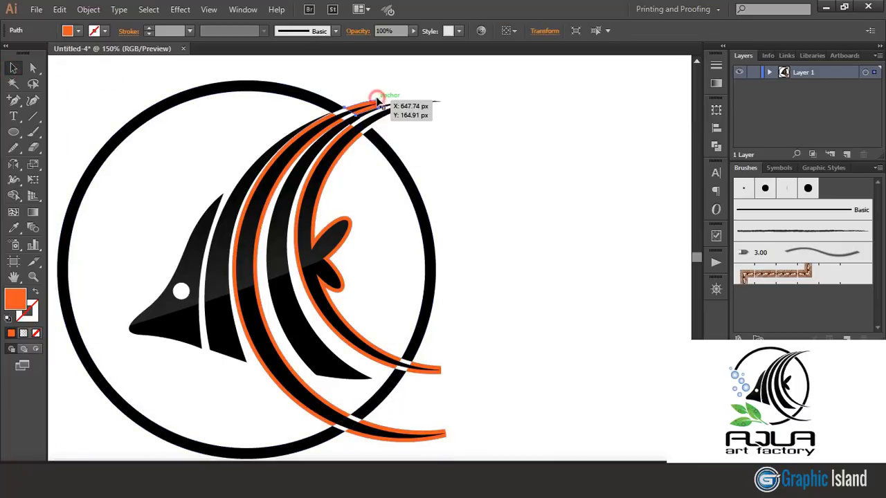
click(358, 124)
double_click(359, 124)
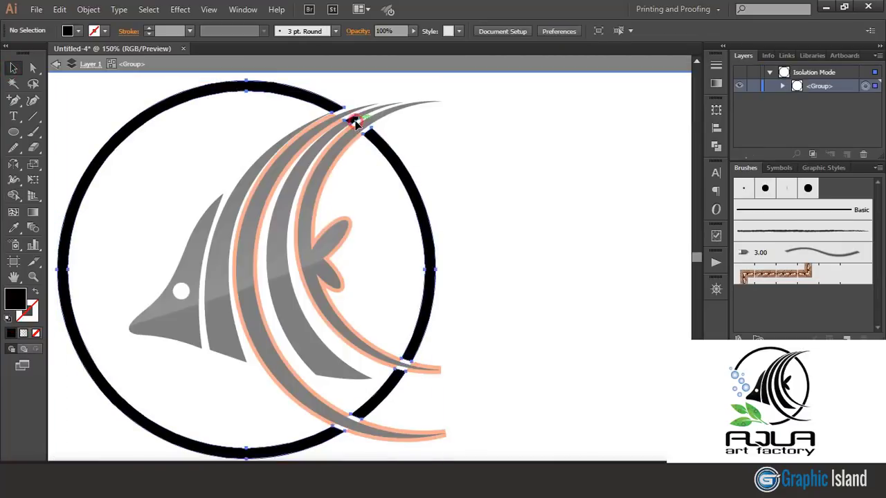
double_click(359, 123)
click(491, 160)
double_click(491, 160)
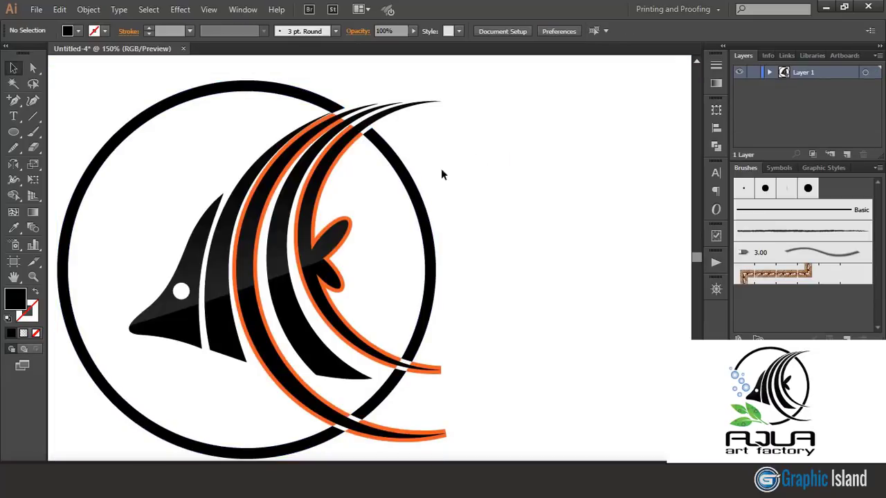
Step: Delete the remaining orange offset pieces inside the ring and around the two lower stripe tips
click(359, 141)
key(Delete)
click(295, 162)
key(Delete)
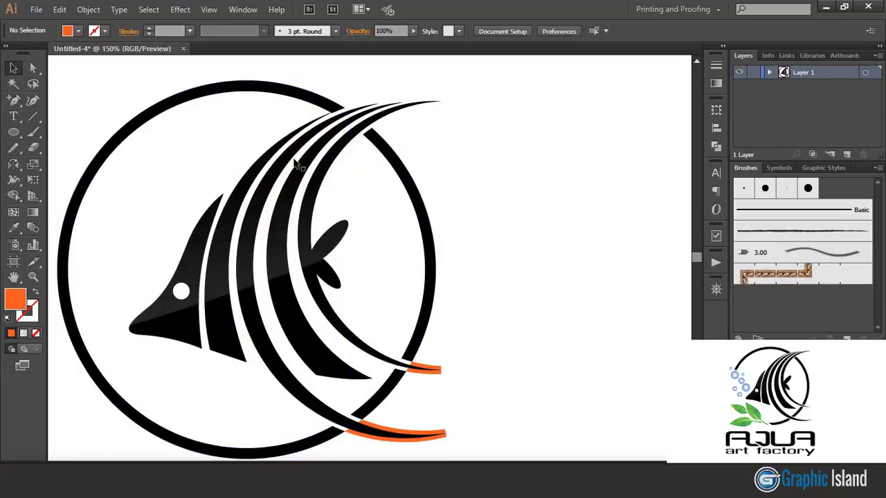
drag(456, 380, 437, 365)
key(Delete)
drag(462, 422, 450, 430)
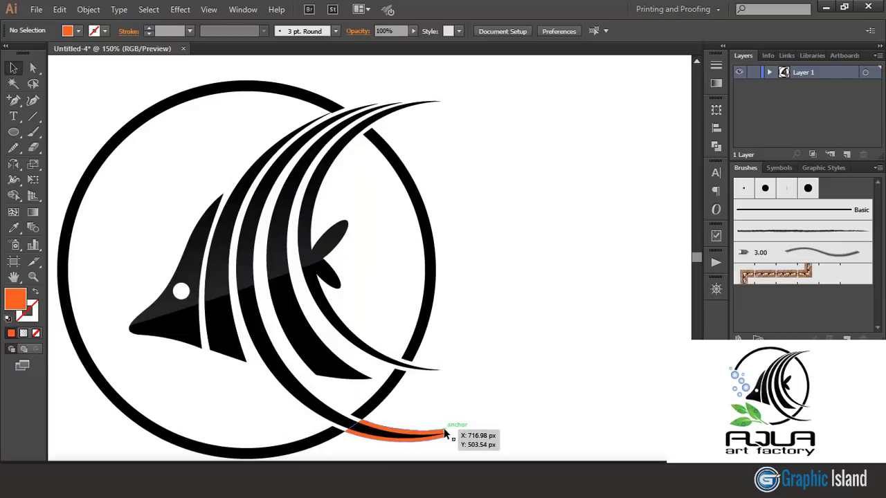
key(Delete)
Step: Draw a small circle on the empty area beside the ring, facing the fish's head
key(ctrl+minus)
key(ctrl+minus)
key(l)
drag(148, 216, 171, 237)
click(14, 68)
click(190, 184)
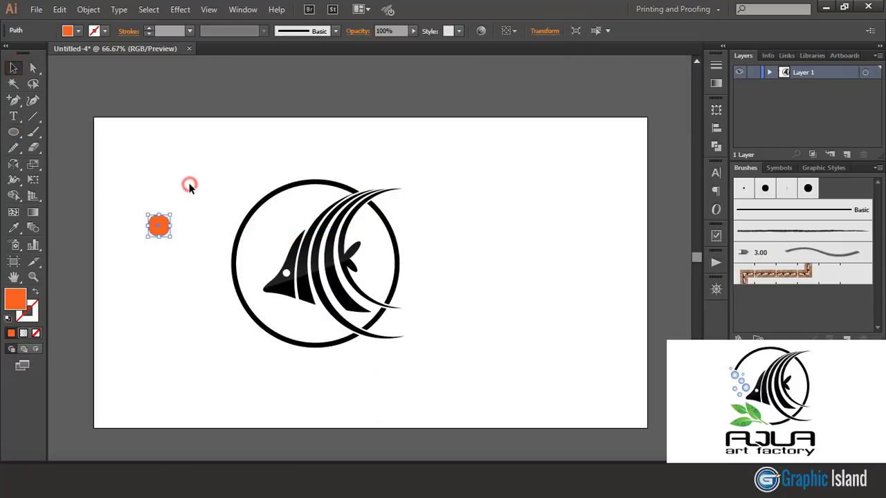
Step: Fill the small circle with a gradient whose end stop is blue R=0 G=113 B=188 at 80% opacity
click(161, 228)
click(716, 83)
click(618, 142)
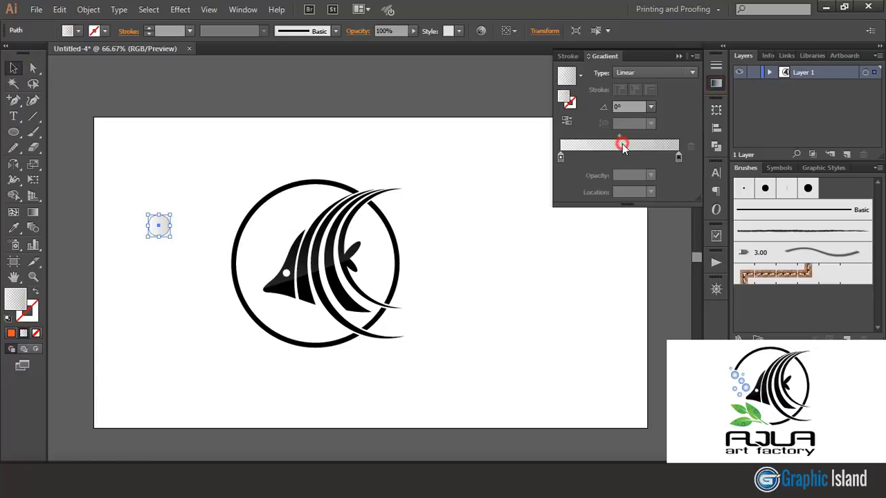
double_click(678, 158)
click(583, 208)
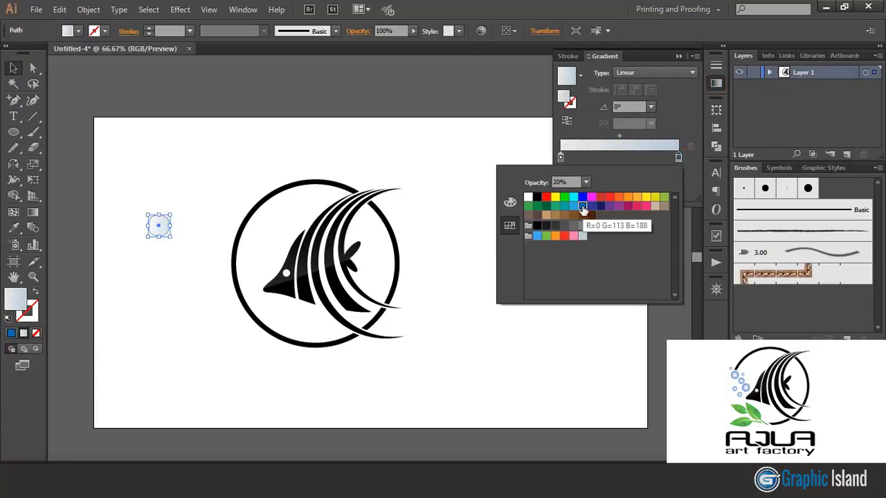
click(586, 182)
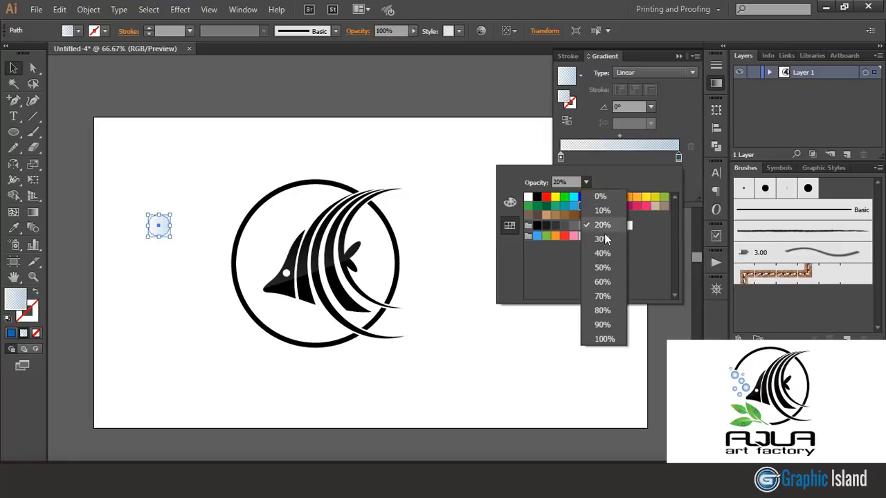
click(602, 310)
Step: Change the small circle's gradient type to Radial and deselect the circle
click(653, 72)
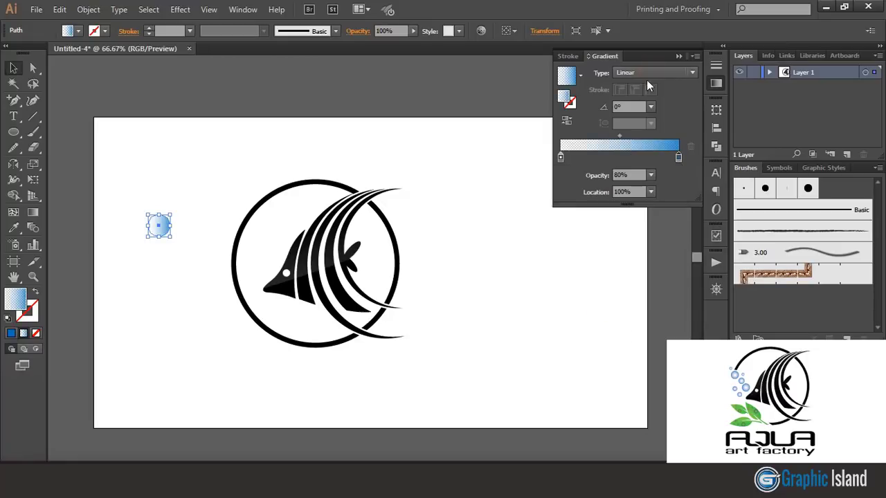
click(654, 72)
click(638, 101)
click(404, 139)
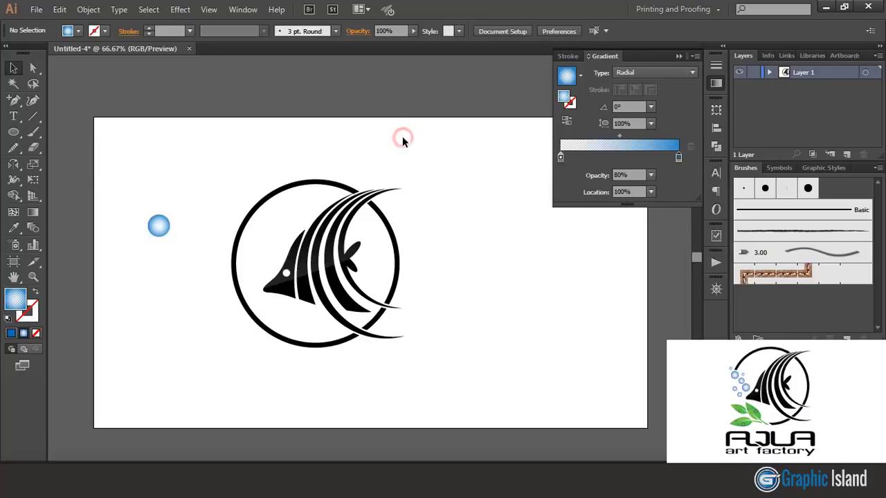
Step: Place the blue bubble in front of the fish's head and add three resized copies between it and the ring
drag(159, 226, 247, 280)
key(ctrl+plus)
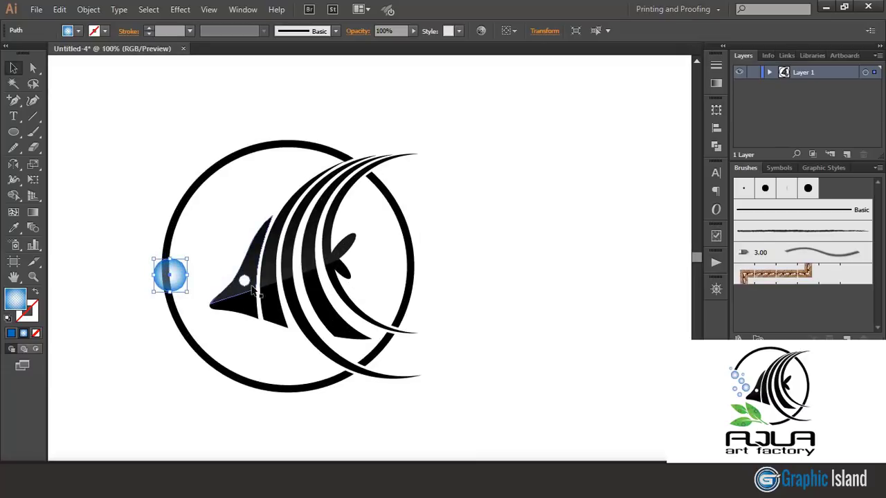
drag(186, 292, 187, 291)
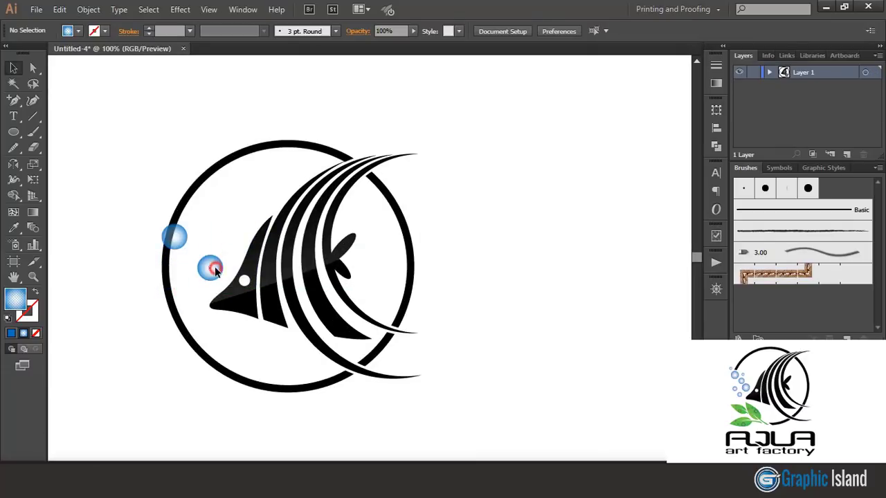
drag(216, 268, 187, 286)
click(202, 316)
click(206, 234)
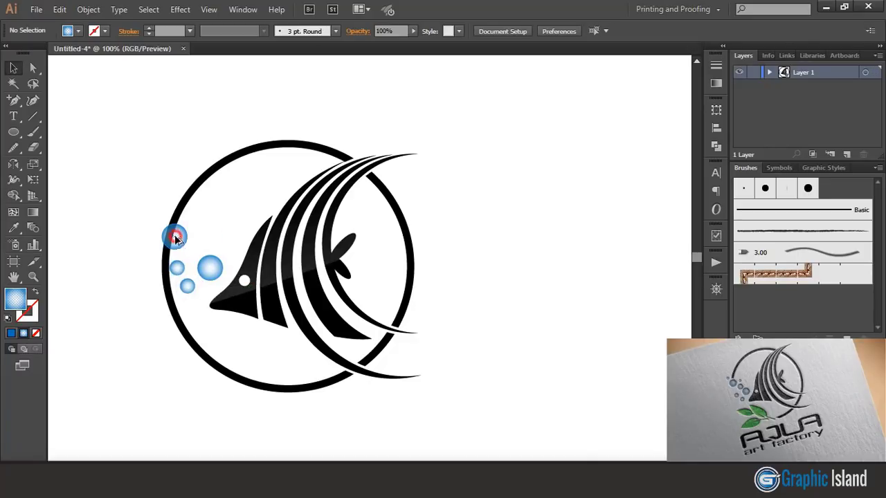
Step: Reposition the bubble overlapping the ring and add three more bubble copies of different sizes around it
drag(175, 239, 164, 216)
click(172, 170)
click(174, 166)
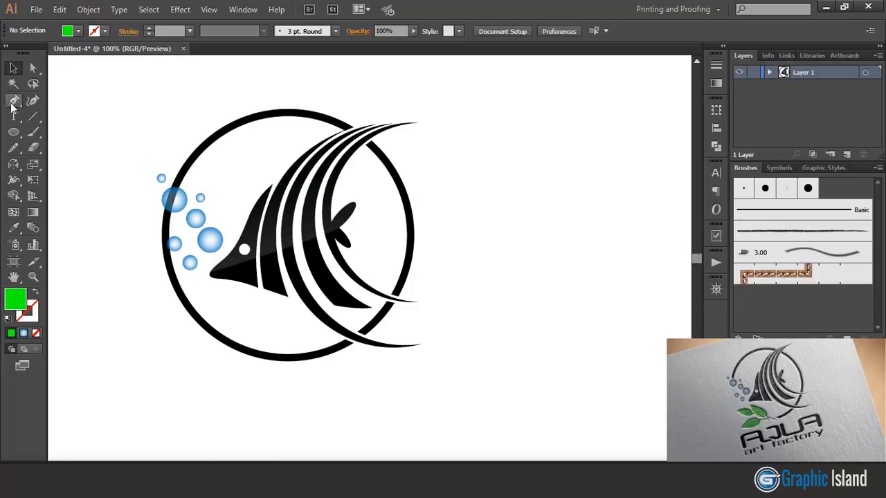
Step: Draw a closed green leaf shape about 55 px wide and 131 px high with the Pen tool, beside the fish logo
click(13, 101)
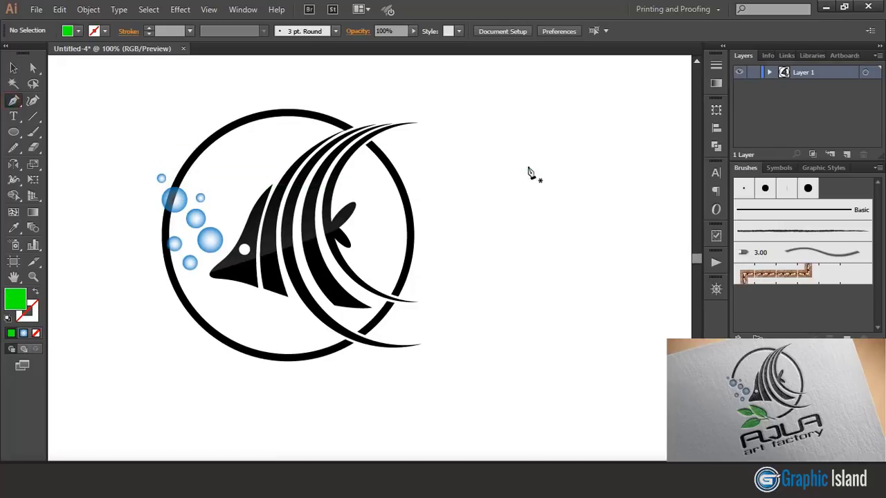
click(528, 164)
drag(528, 249, 562, 310)
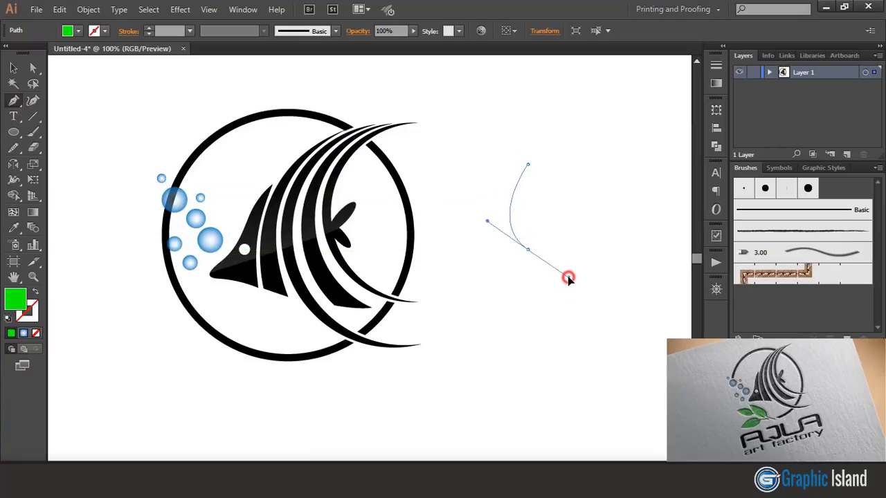
drag(569, 279, 559, 263)
click(527, 249)
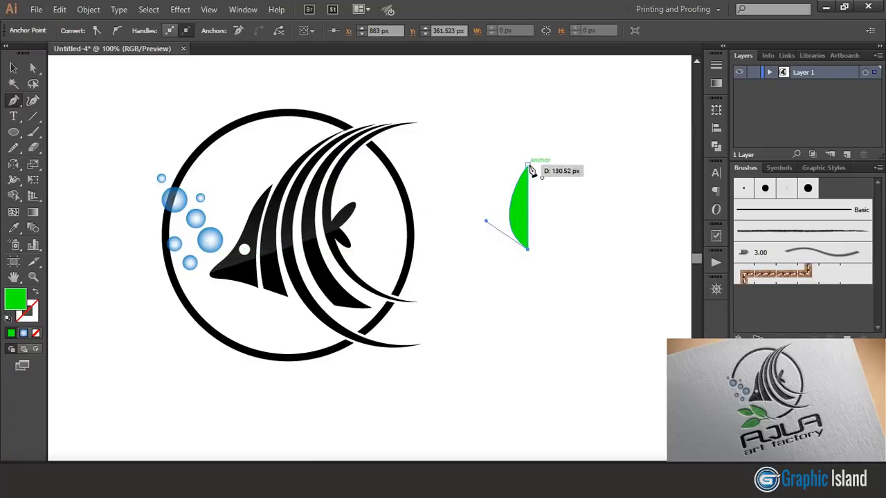
drag(527, 165, 511, 122)
drag(498, 90, 488, 89)
click(14, 67)
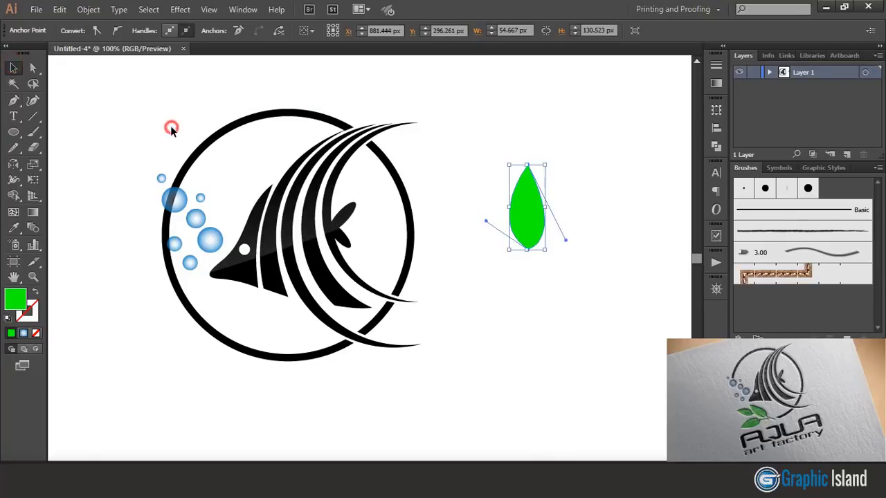
click(458, 222)
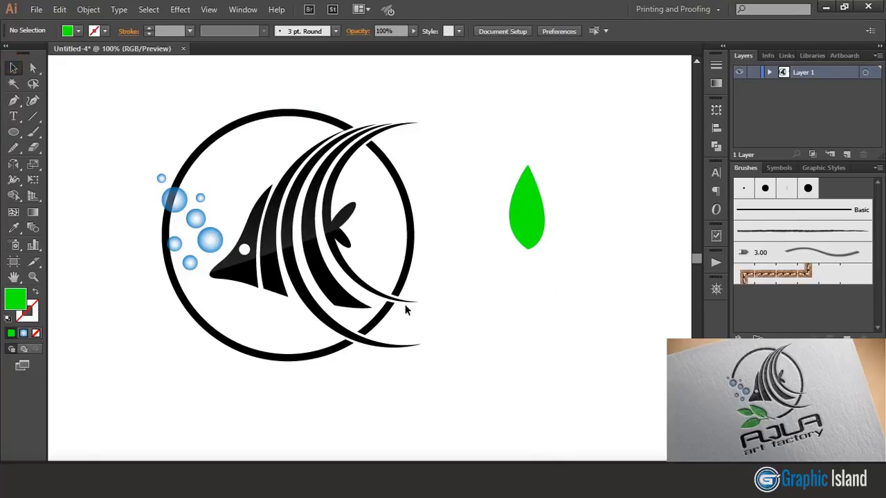
Step: Draw a narrow, slightly curved green stem with the Pen tool, running from inside the leaf down past its base
click(15, 101)
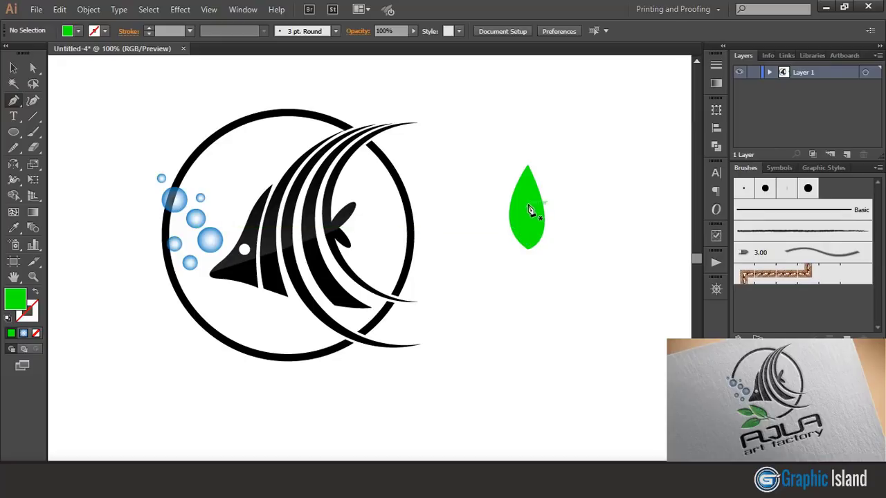
click(521, 198)
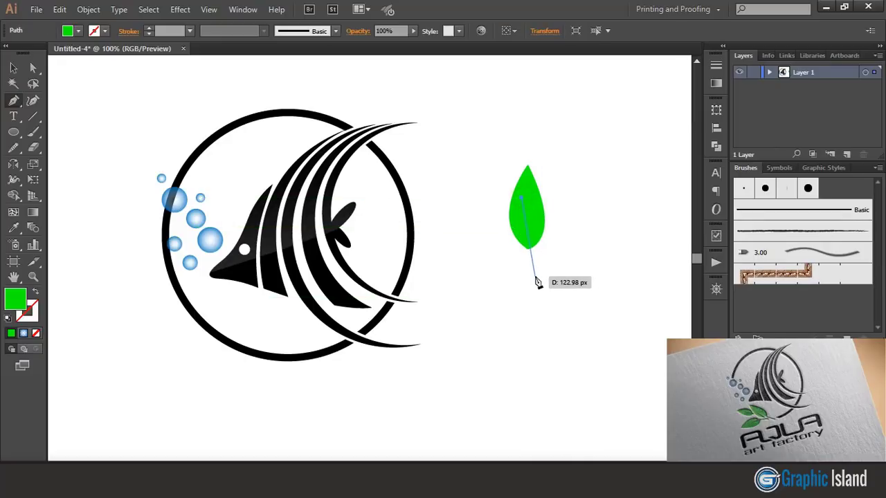
drag(526, 259, 540, 284)
drag(557, 321, 557, 321)
click(540, 285)
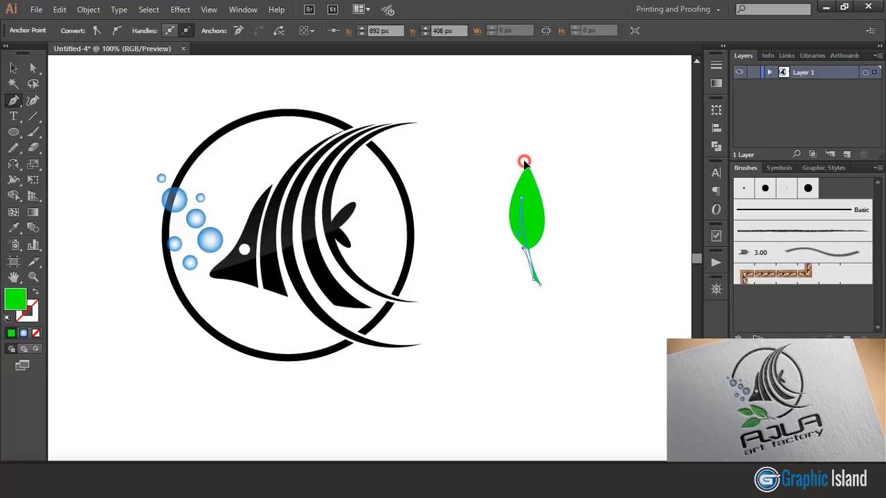
click(16, 71)
click(99, 123)
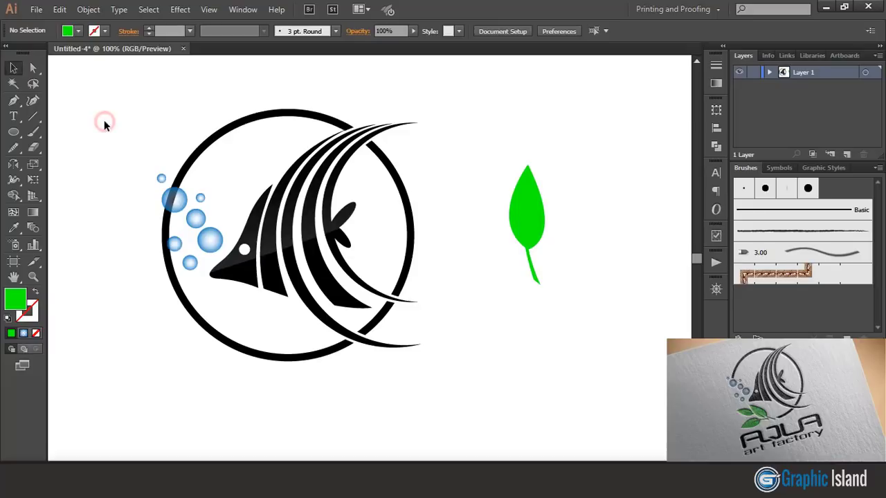
Step: Draw a curved vein path from the stem's lower end up into the leaf, with no fill and a black stroke
click(13, 100)
click(533, 282)
drag(523, 198, 524, 178)
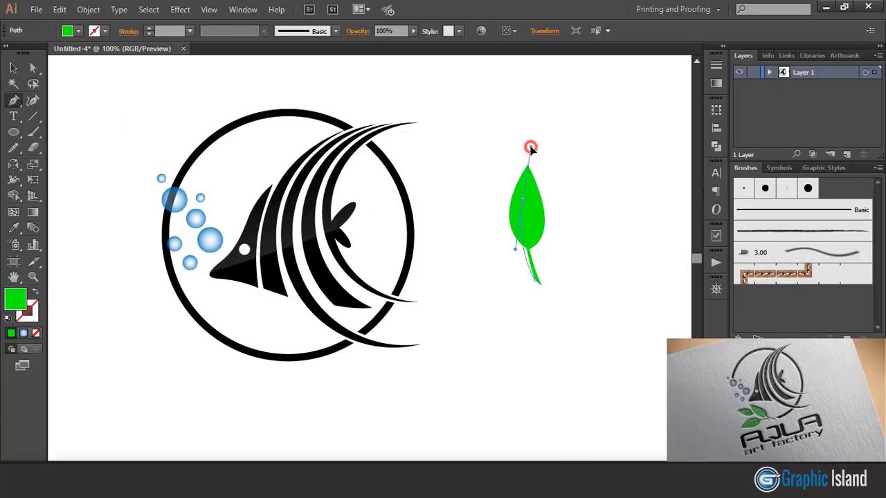
click(530, 147)
click(13, 67)
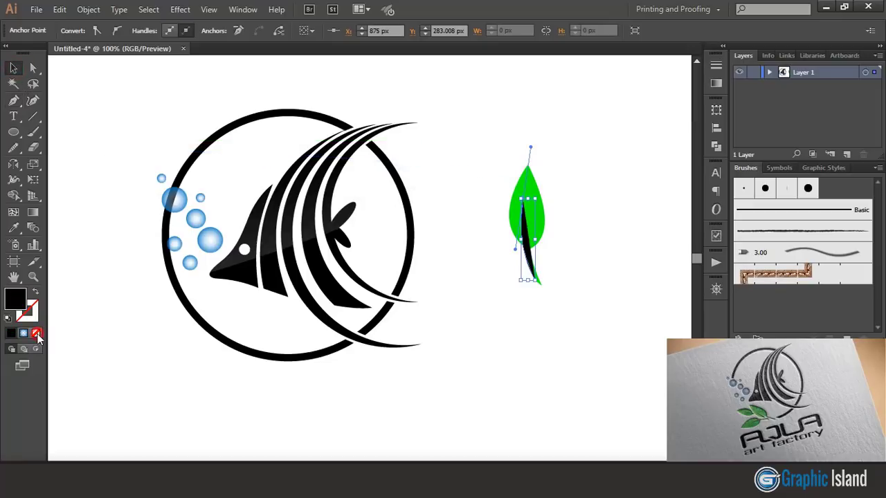
click(37, 335)
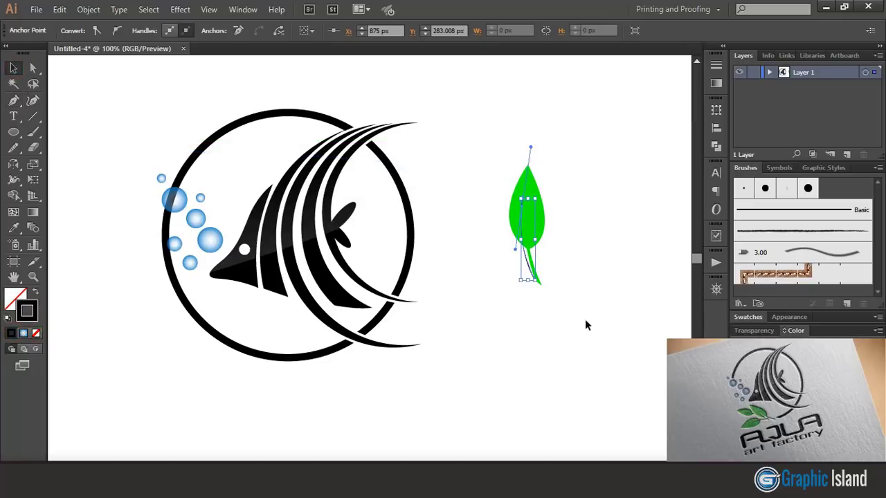
click(585, 319)
Step: Cut the vein gap out of the leaf with the Shape Builder and remove the leftover outline
drag(493, 191, 577, 287)
click(14, 195)
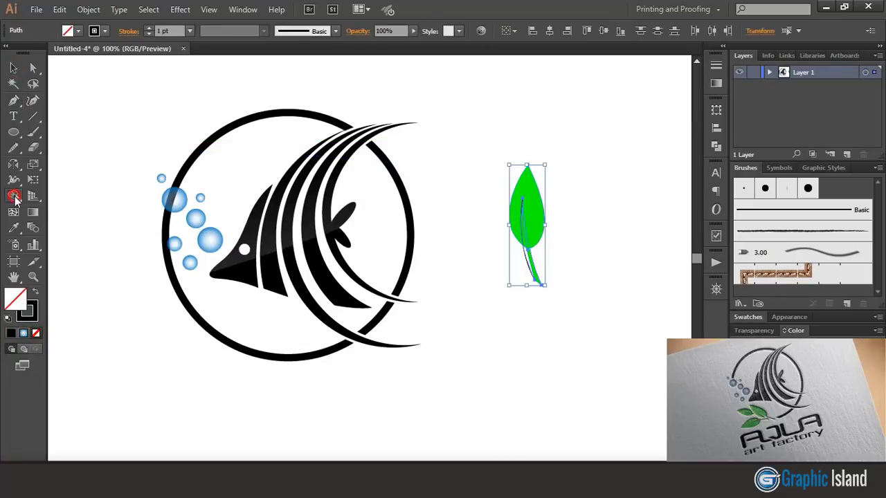
key(ctrl+plus)
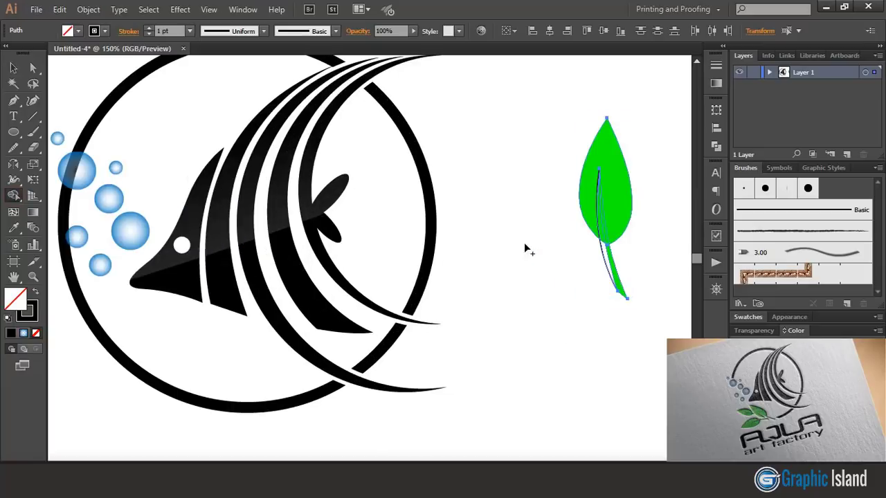
click(13, 68)
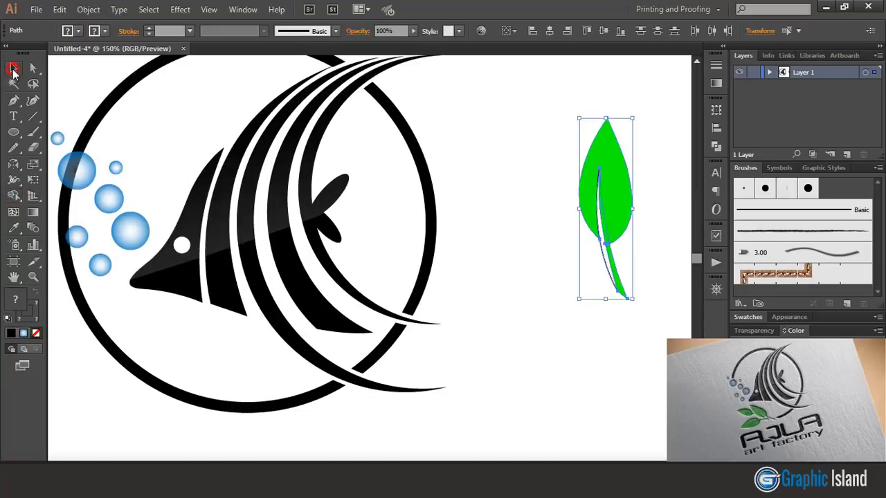
click(600, 362)
click(605, 261)
click(570, 245)
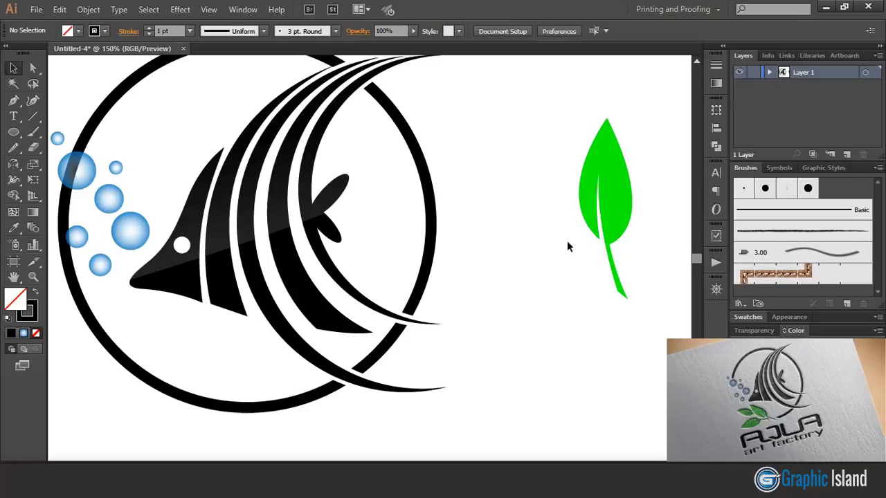
Step: Unite the leaf and stem pieces into one shape and scale the leaf down
drag(558, 168, 634, 256)
click(716, 146)
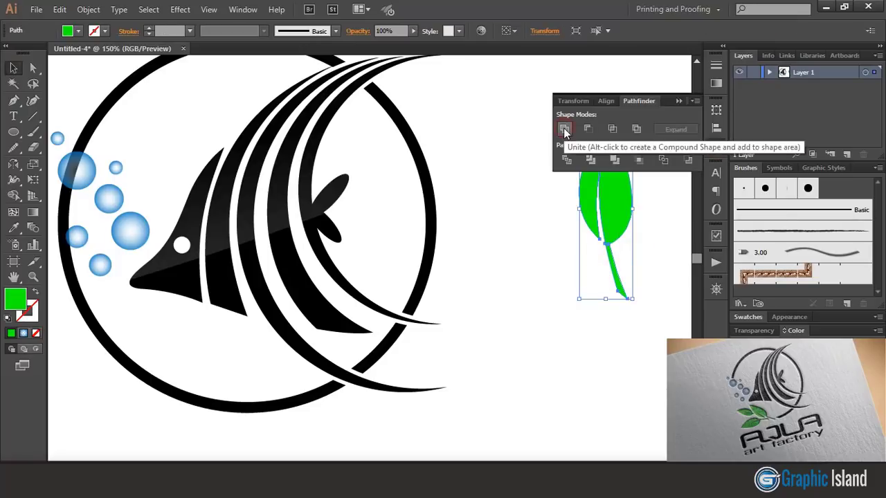
click(588, 127)
click(678, 101)
click(492, 182)
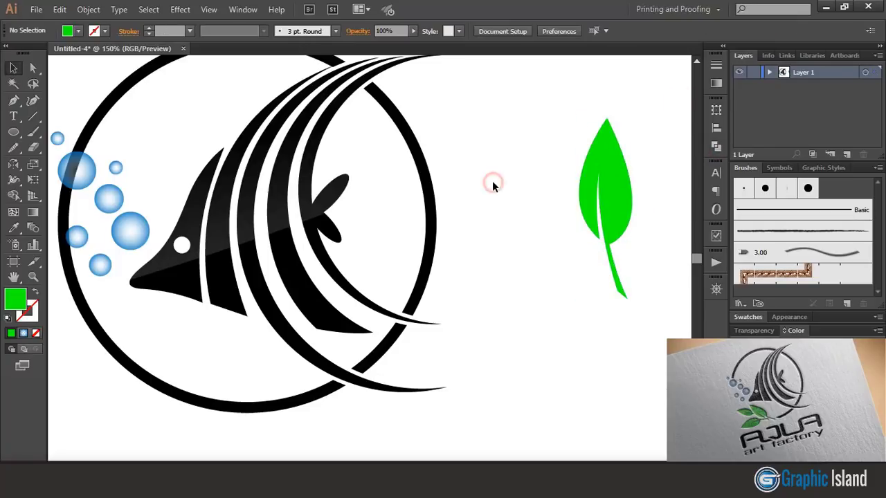
click(618, 155)
drag(635, 114, 623, 148)
click(635, 211)
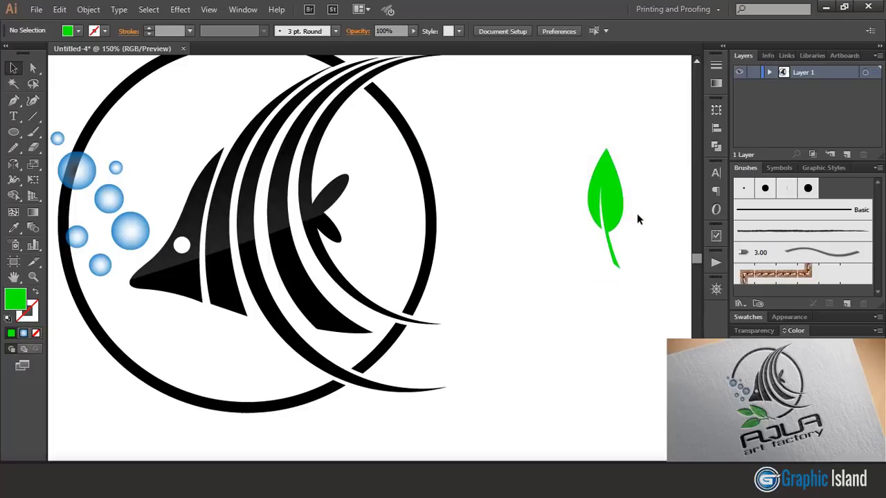
Step: Place a copy of the blue bubble nearest the fish's mouth just below the leaf
key(ctrl+minus)
drag(191, 266, 521, 297)
click(548, 319)
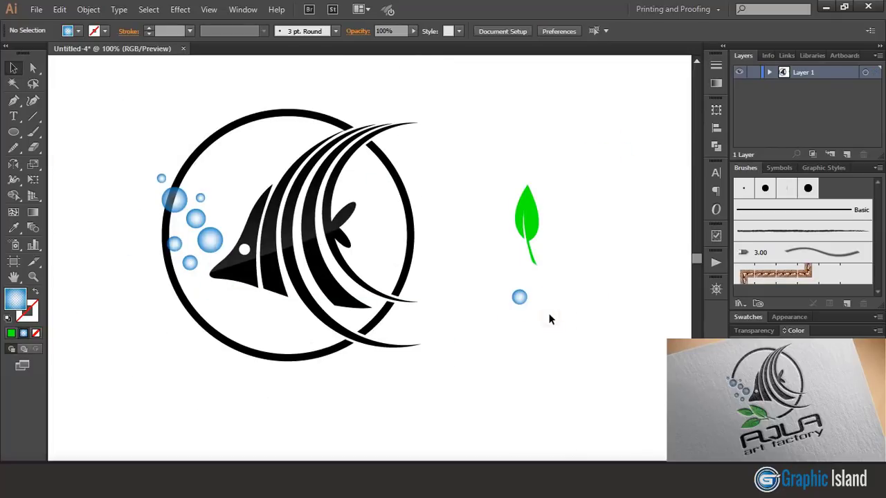
key(ctrl+plus)
scroll(557, 312, right, 3)
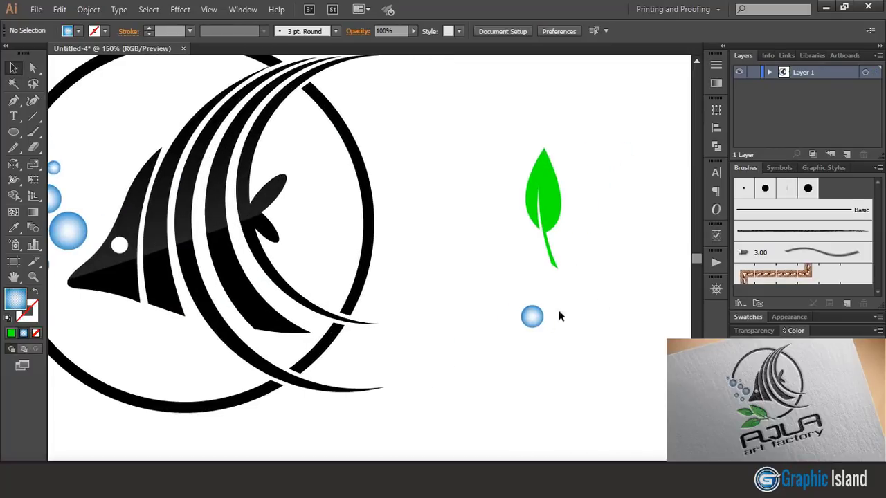
Step: Change the copied bubble's gradient to a black end stop at 40% opacity and set its start stop to 10% opacity
click(531, 316)
click(716, 85)
double_click(678, 157)
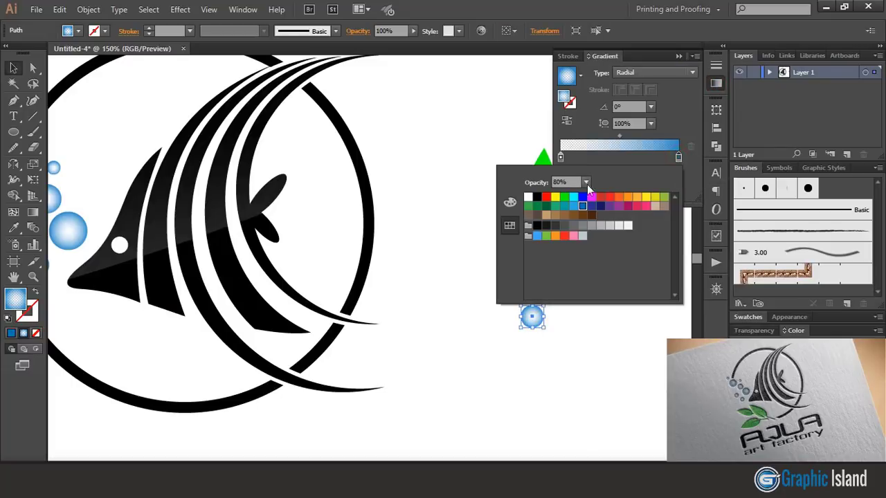
click(537, 197)
click(678, 158)
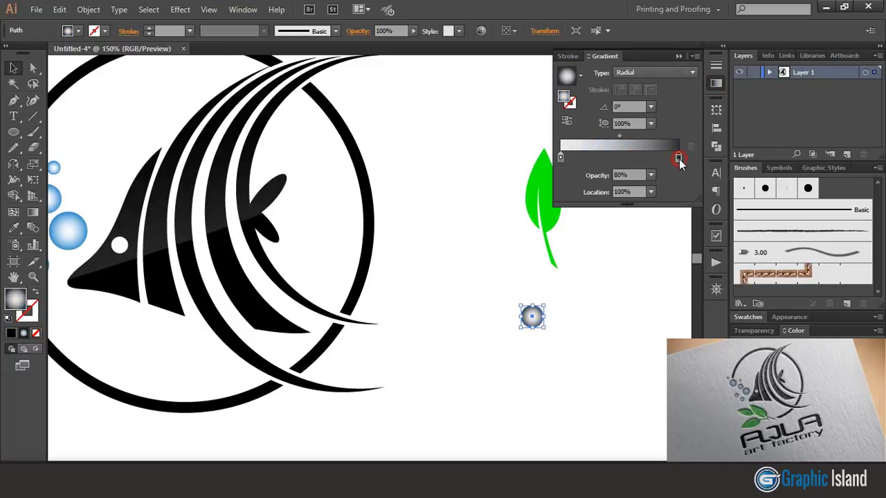
click(651, 175)
click(665, 247)
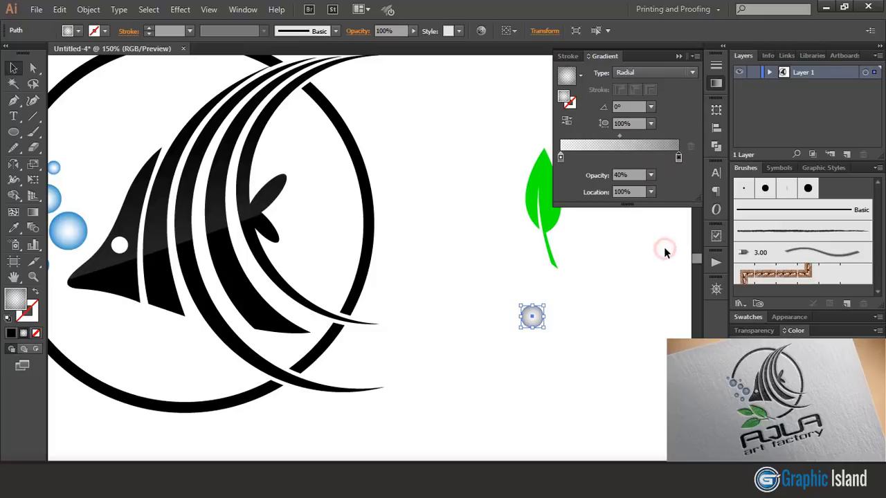
click(561, 158)
click(650, 175)
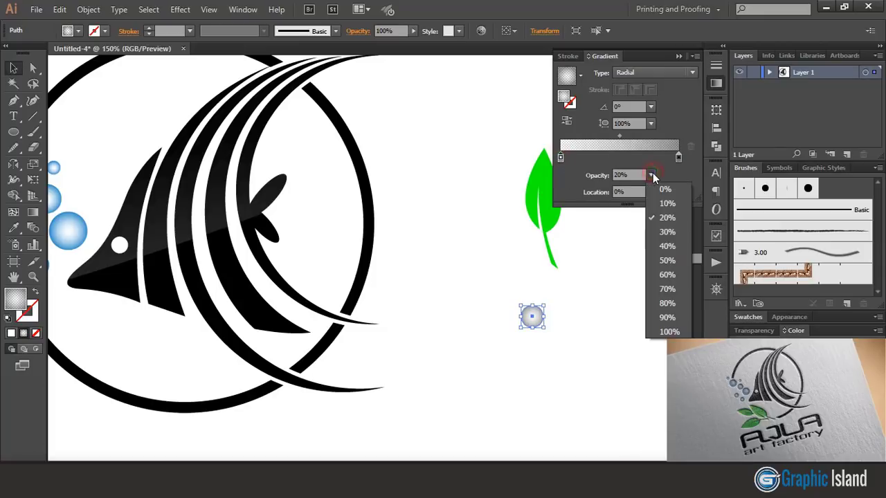
click(663, 206)
click(678, 56)
click(637, 278)
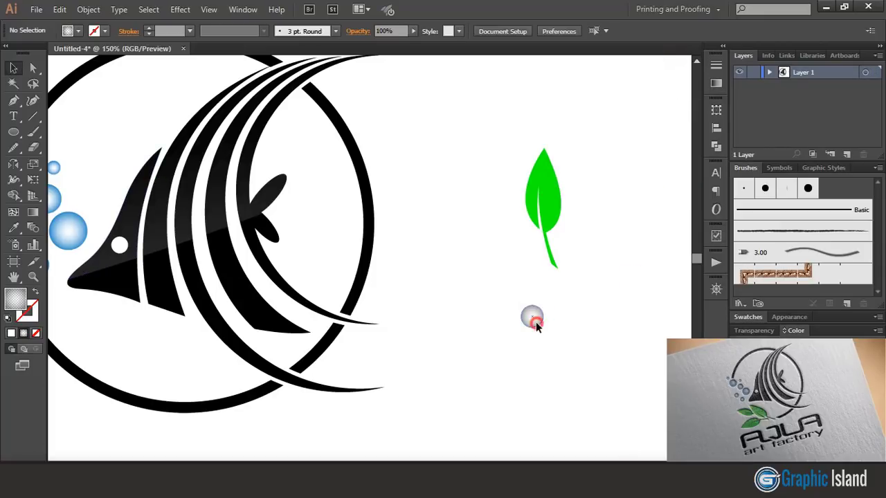
Step: Place the gray bubble in front of the leaf to the right of the vein and add a resized copy directly beneath it
drag(536, 322, 565, 217)
right_click(554, 201)
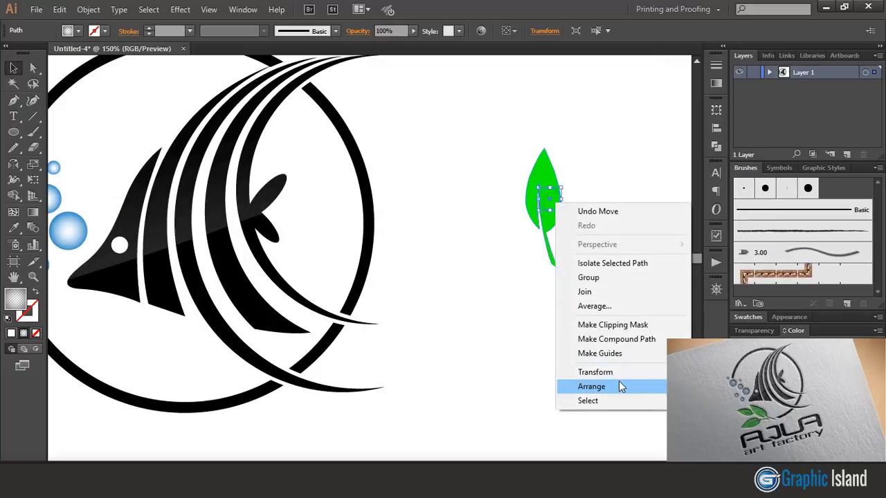
click(643, 323)
click(599, 236)
click(548, 200)
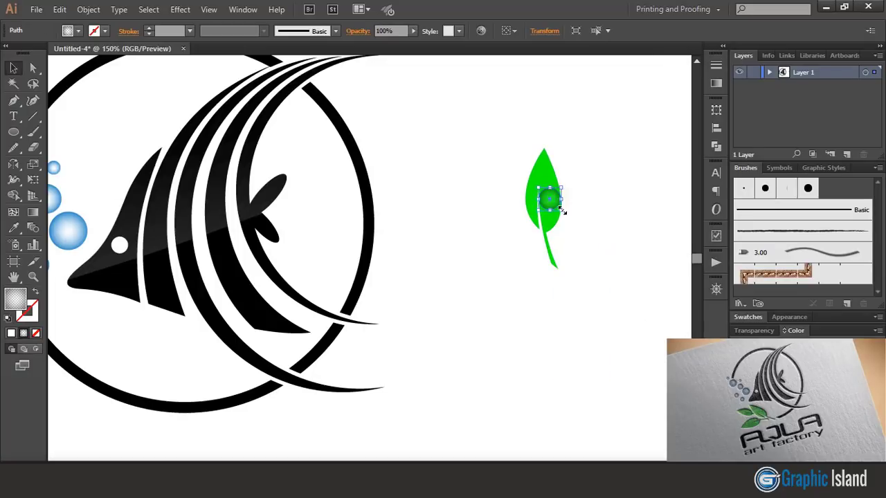
mouse_move(555, 208)
mouse_down()
mouse_move(553, 198)
mouse_move(551, 212)
mouse_up()
click(578, 223)
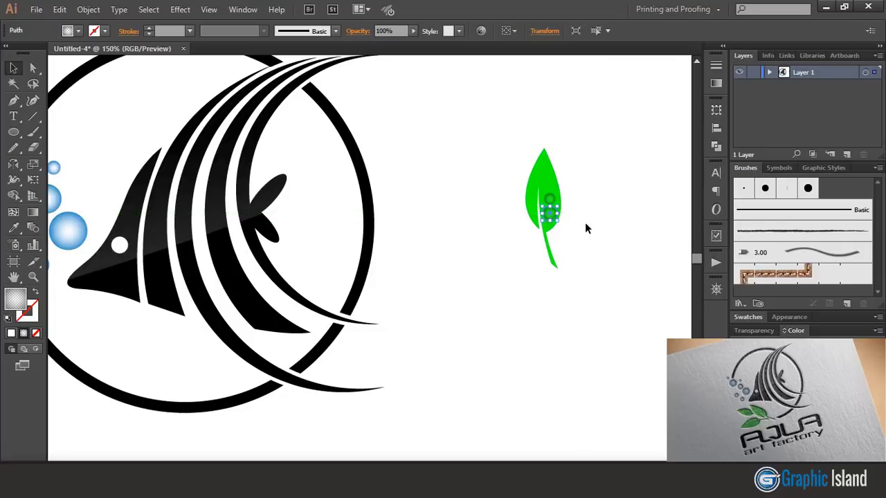
click(584, 222)
Step: Fill the leaf with a linear gradient running from light green to a darker green
click(546, 171)
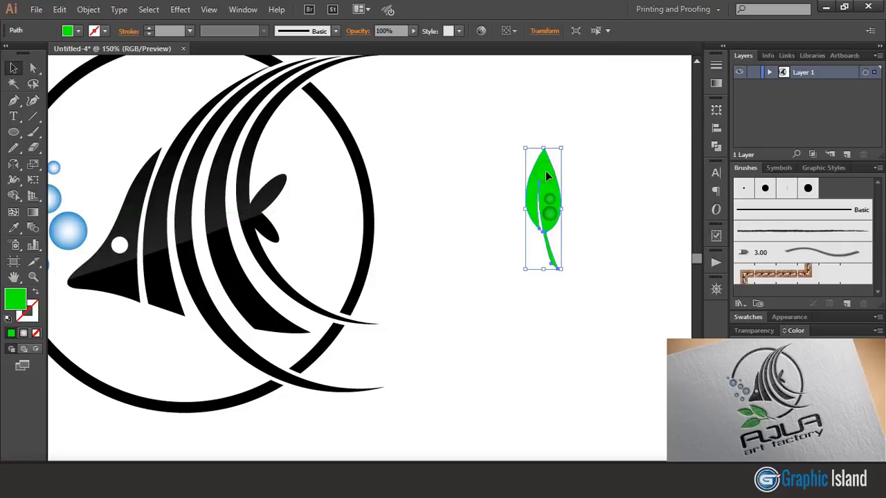
click(715, 83)
click(581, 78)
click(489, 103)
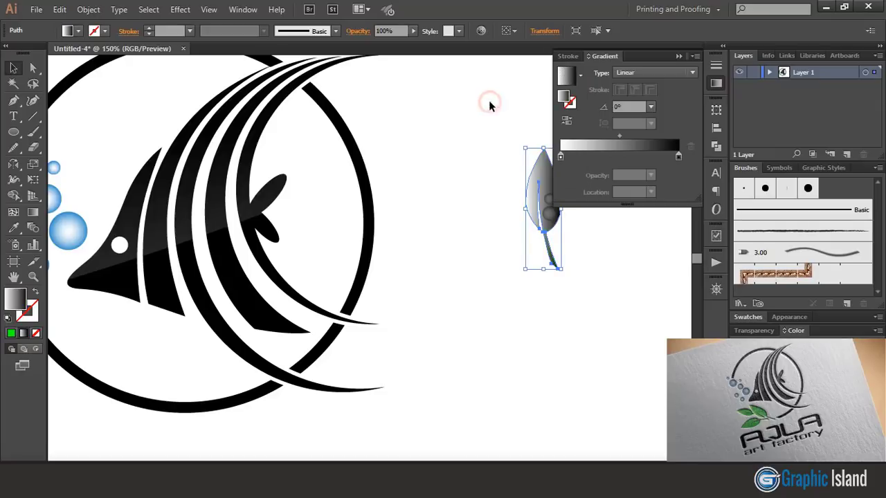
click(561, 157)
double_click(561, 157)
click(641, 220)
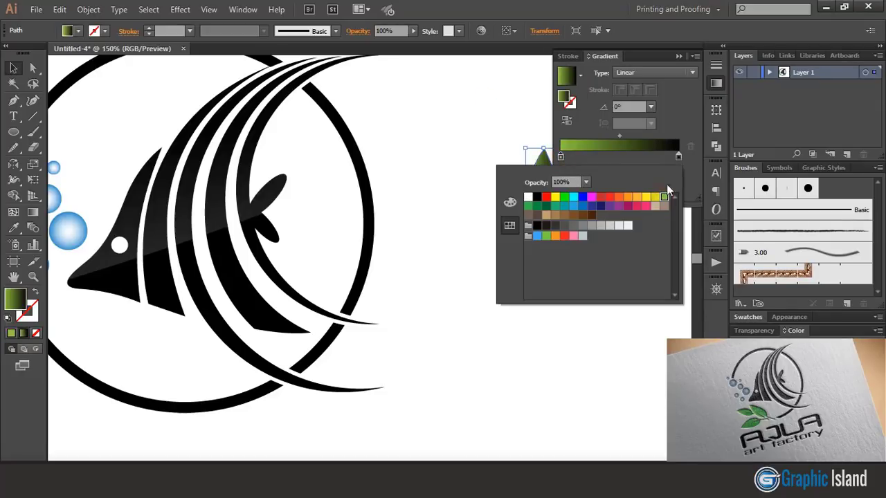
click(678, 157)
double_click(678, 156)
click(551, 219)
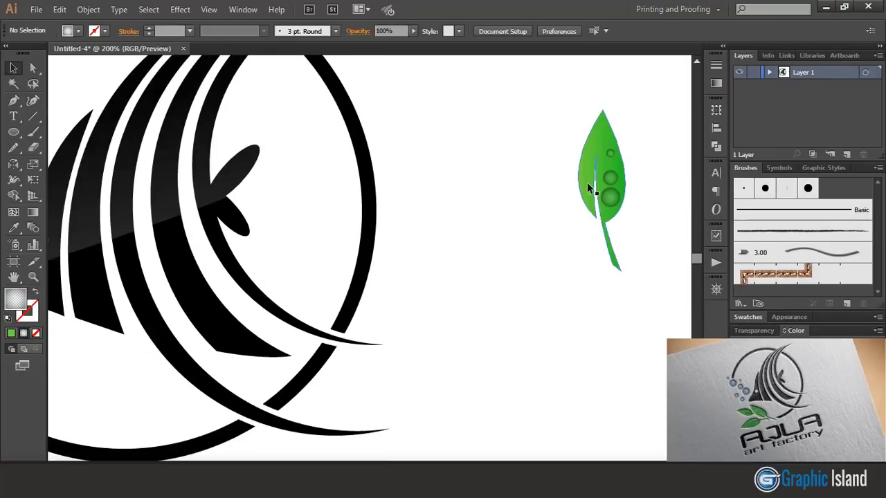
Step: Copy a droplet from the right half of the leaf to the left side of the vein
click(610, 178)
drag(618, 184, 593, 150)
click(640, 197)
click(547, 184)
Step: Group the leaf together with its vein and all its droplets
key(ctrl+minus)
key(ctrl+minus)
key(ctrl+minus)
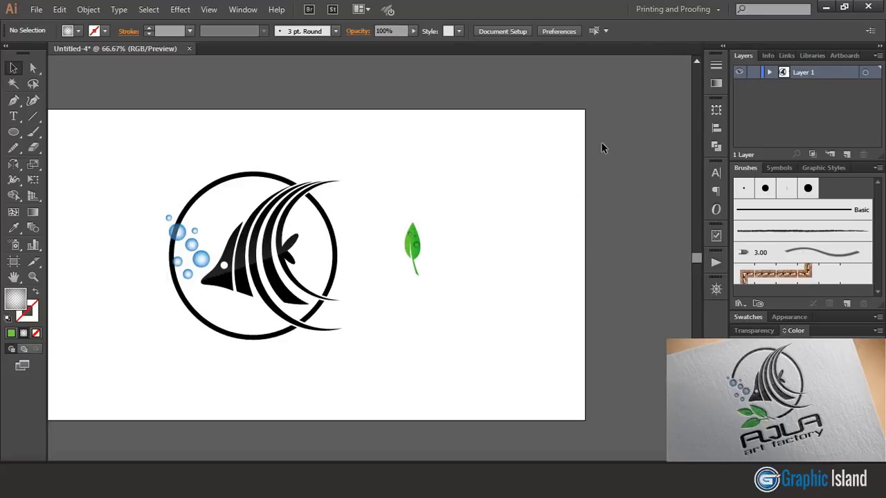
drag(384, 200, 460, 298)
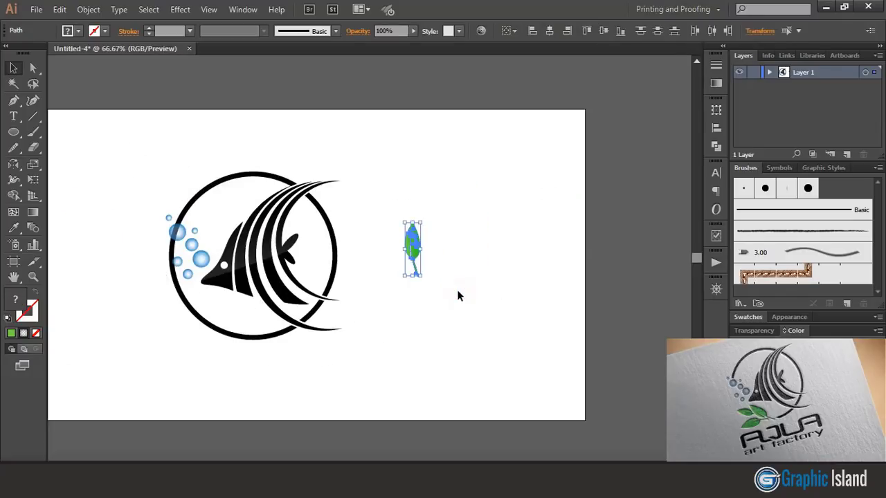
click(88, 9)
click(115, 61)
click(520, 246)
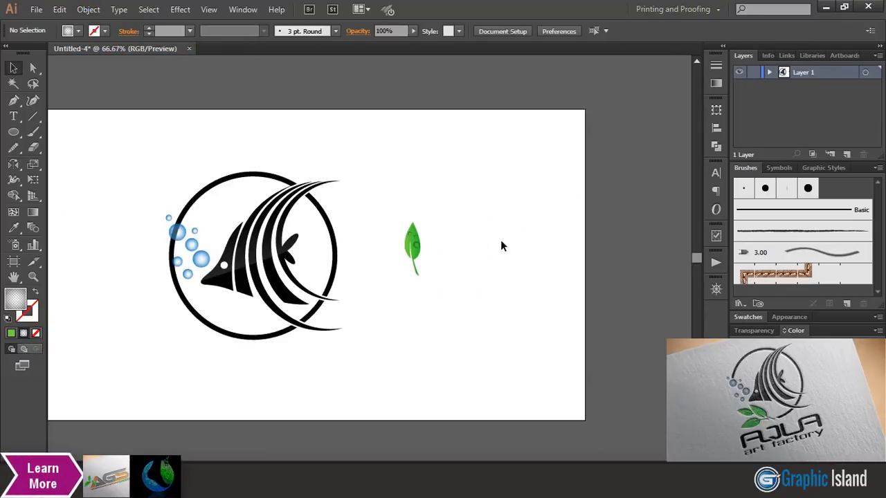
Step: Move the leaf group beneath the fish's mouth, enlarge it and tilt it so its stem ends on the ring's lower edge
drag(418, 248, 174, 332)
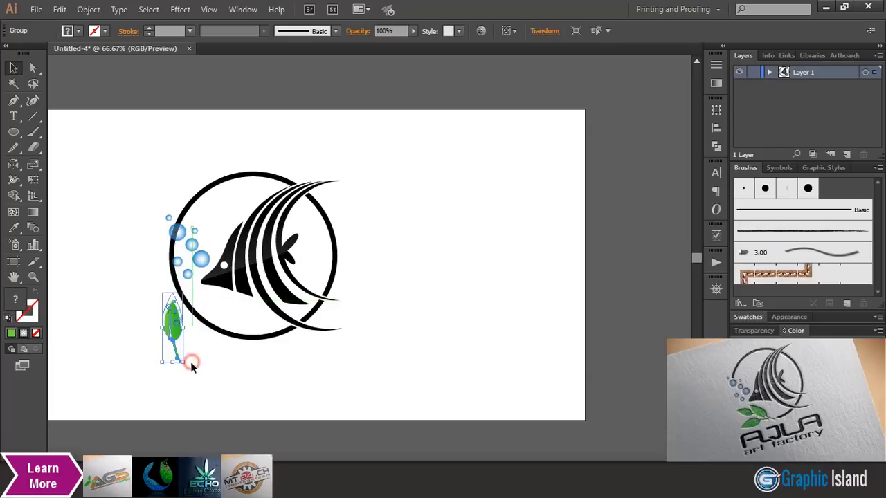
drag(191, 360, 223, 321)
click(206, 365)
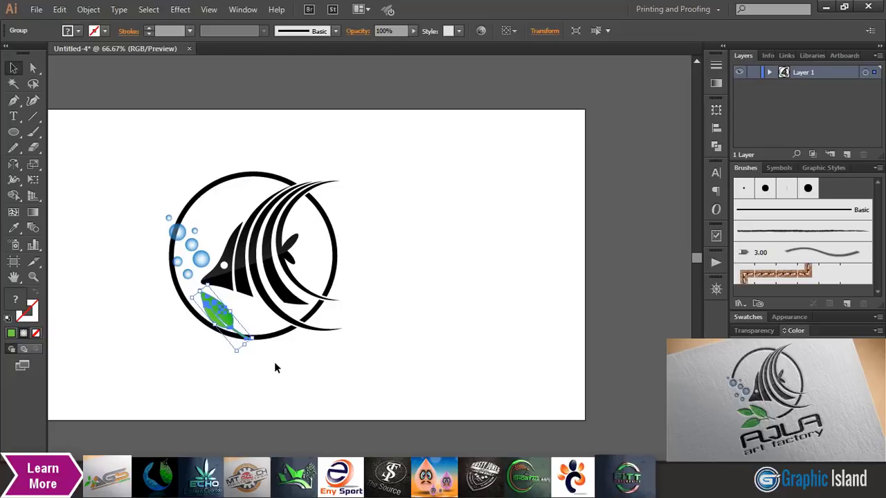
click(274, 362)
Step: Copy the leaf group down and to the left, outside the ring, and reflect the copy across the horizontal axis
drag(222, 316, 187, 340)
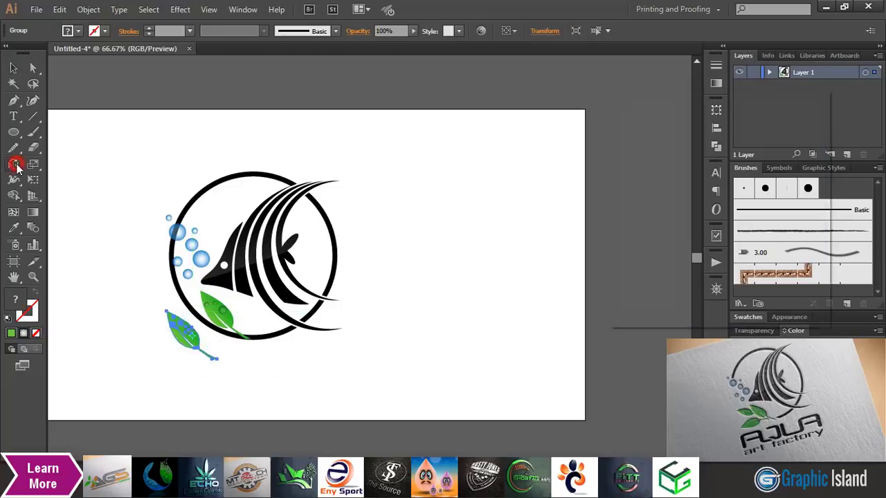
double_click(14, 164)
click(634, 144)
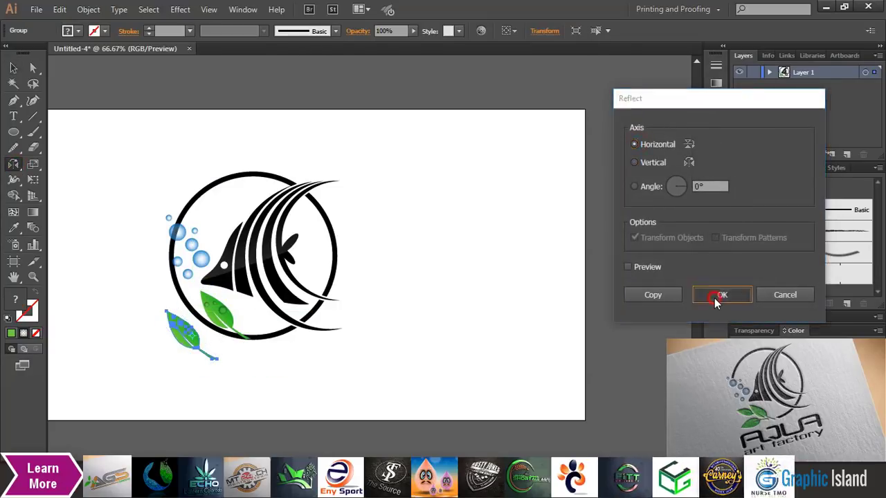
click(720, 295)
key(v)
click(165, 352)
click(183, 349)
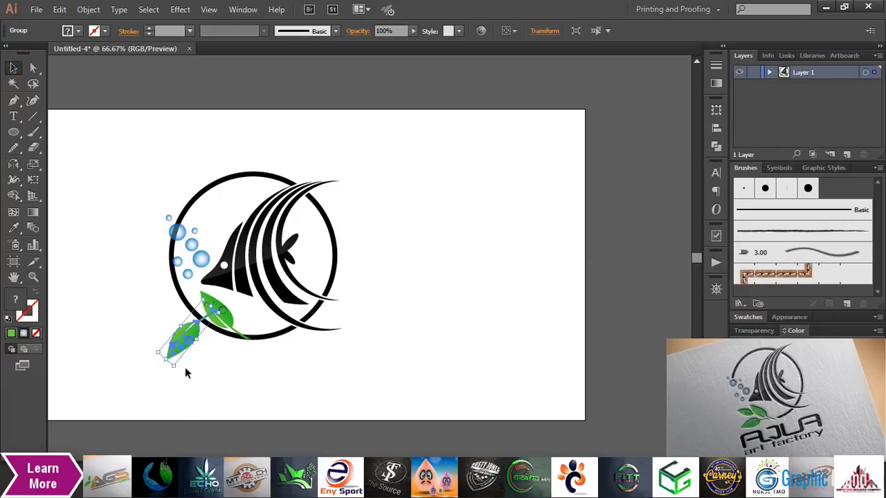
Step: Rotate the reflected leaf until it lies nearly level and add a smaller third leaf copy above it
drag(184, 367, 149, 294)
click(242, 369)
click(109, 293)
click(162, 302)
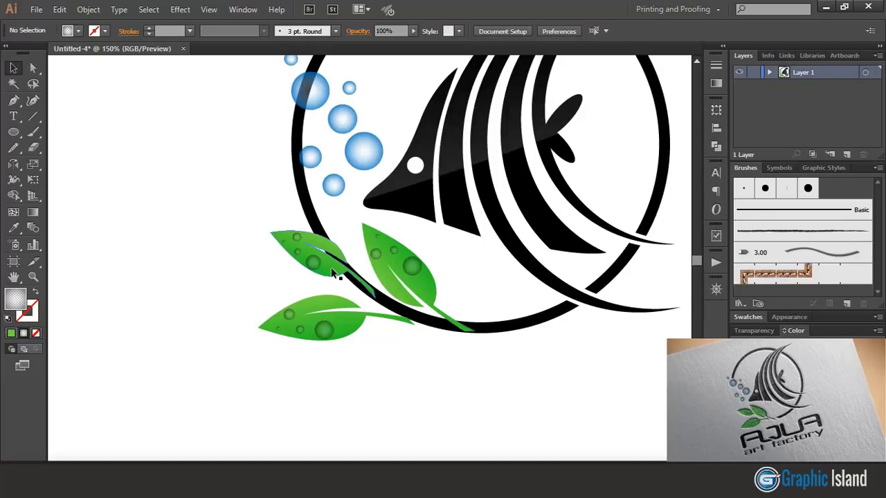
Step: Move the small upper leaf and the level lower leaf to the right so their stems meet the large leaf
mouse_move(332, 273)
mouse_down()
mouse_move(345, 283)
mouse_move(348, 272)
mouse_up()
click(411, 339)
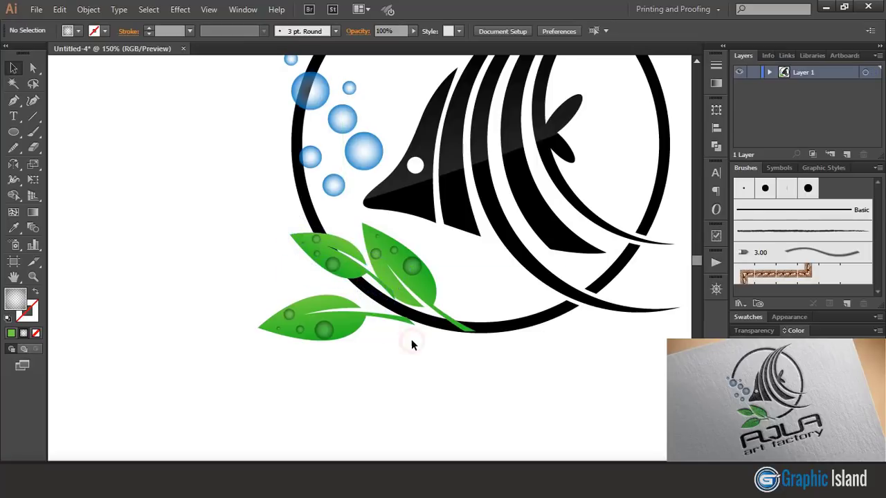
drag(374, 319, 403, 321)
click(481, 359)
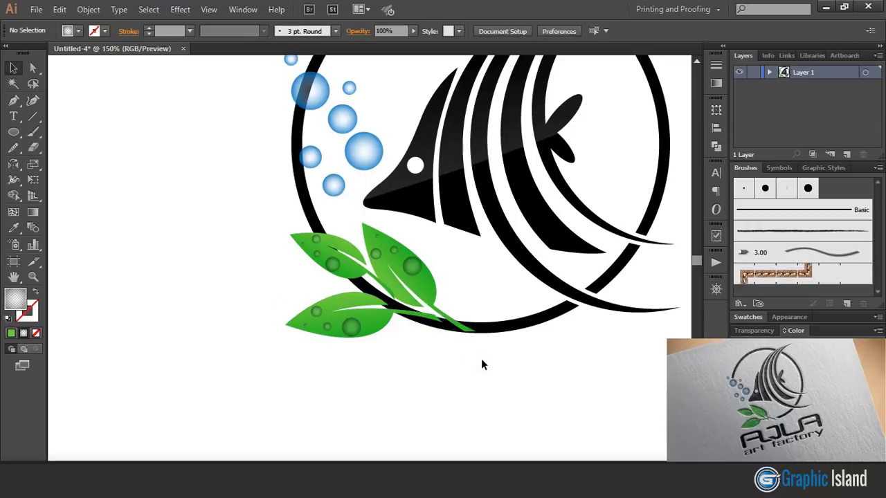
click(387, 321)
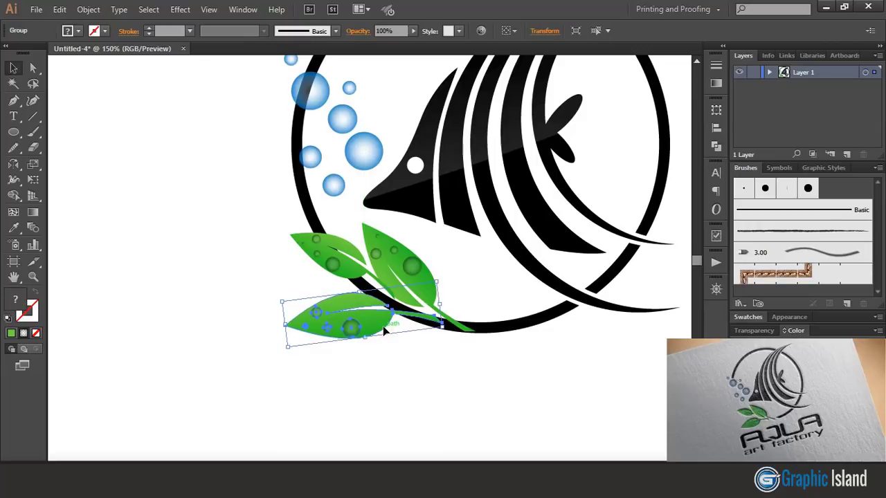
click(412, 355)
click(343, 265)
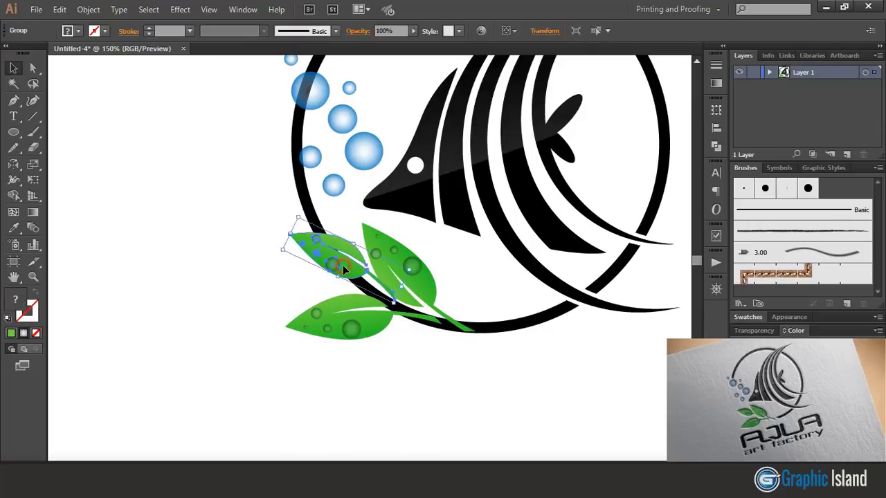
click(100, 185)
Step: Draw a cutting line across the small upper leaf's stem and remove the excess stem end with Shape Builder
click(14, 101)
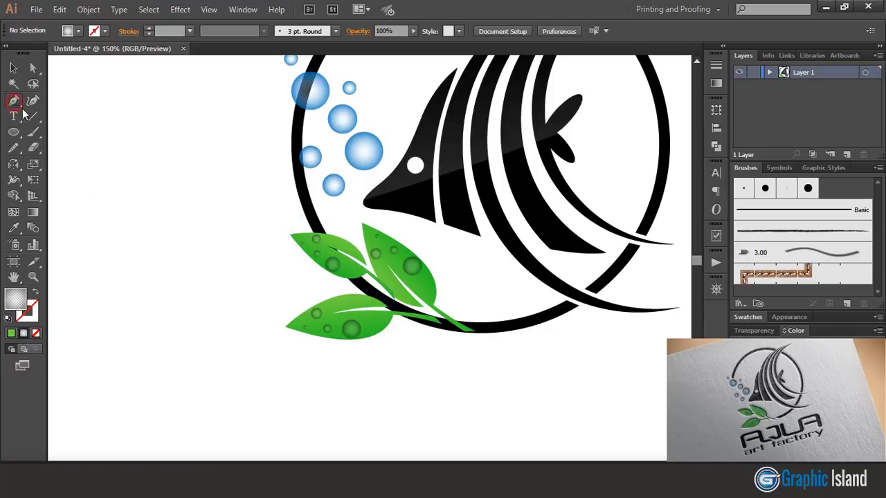
click(375, 243)
click(372, 312)
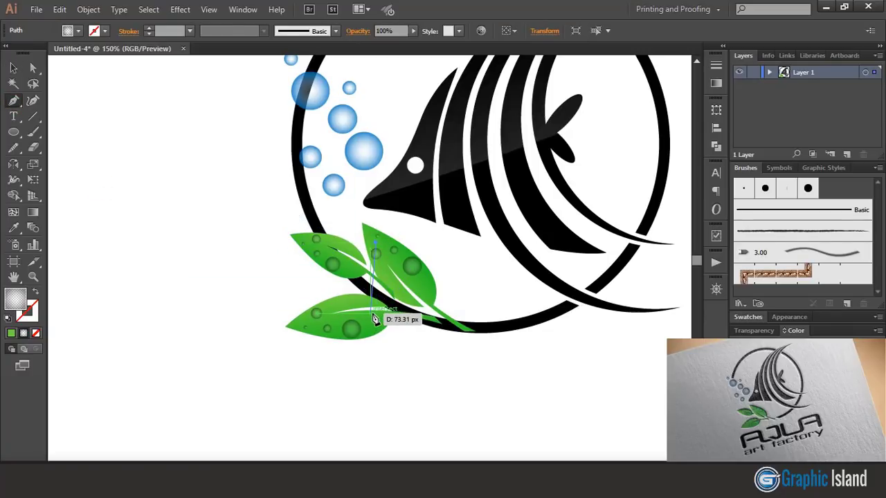
key(v)
click(350, 272)
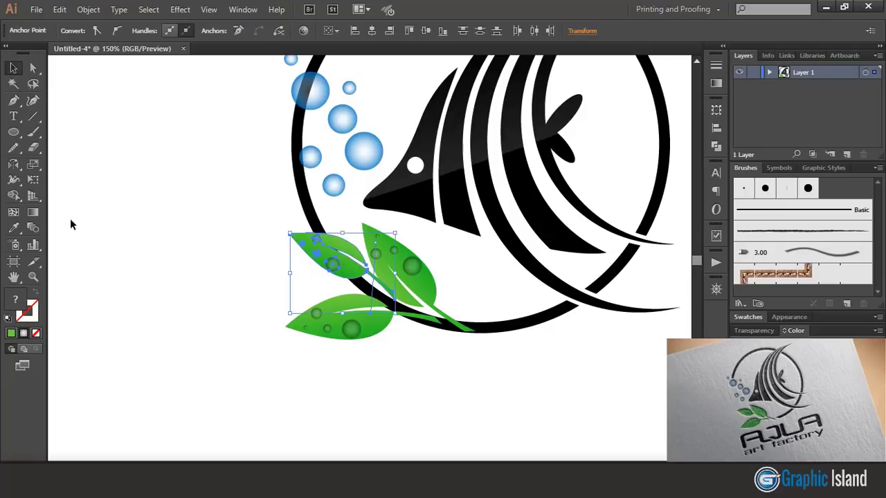
click(14, 198)
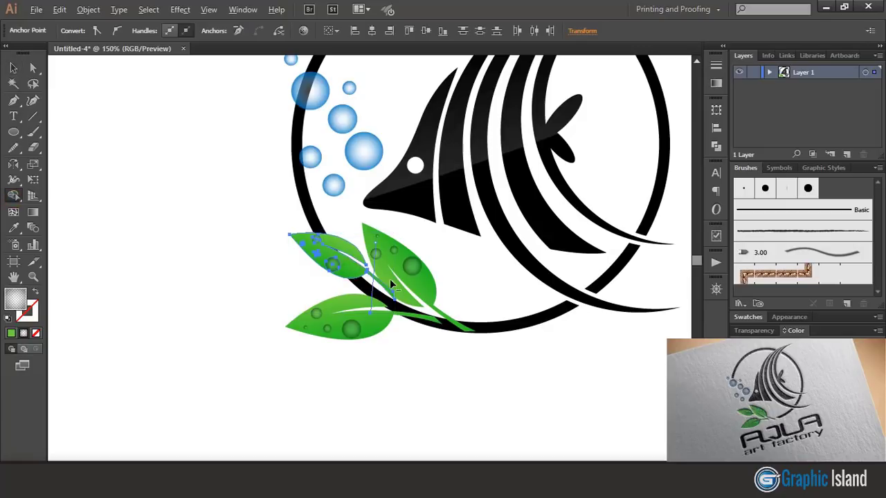
click(14, 67)
click(137, 226)
Step: Draw a curve with no fill and a green stroke across the ring just above the small upper leaf
key(slash)
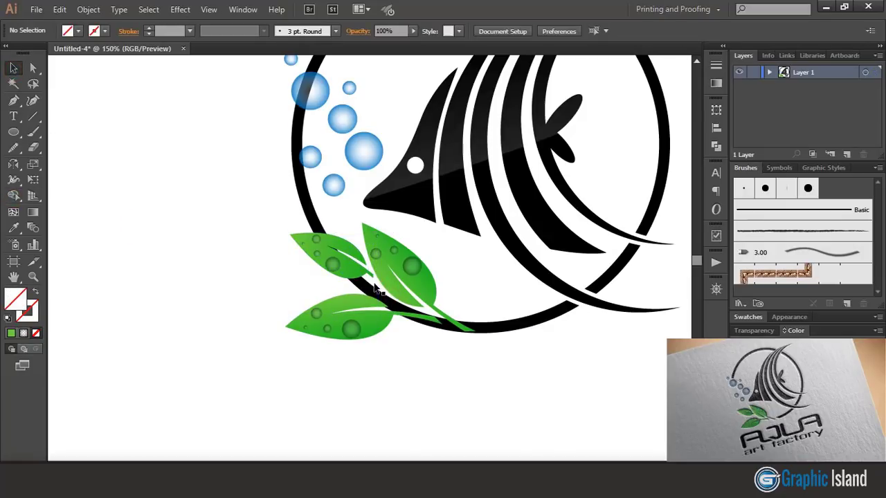
click(291, 223)
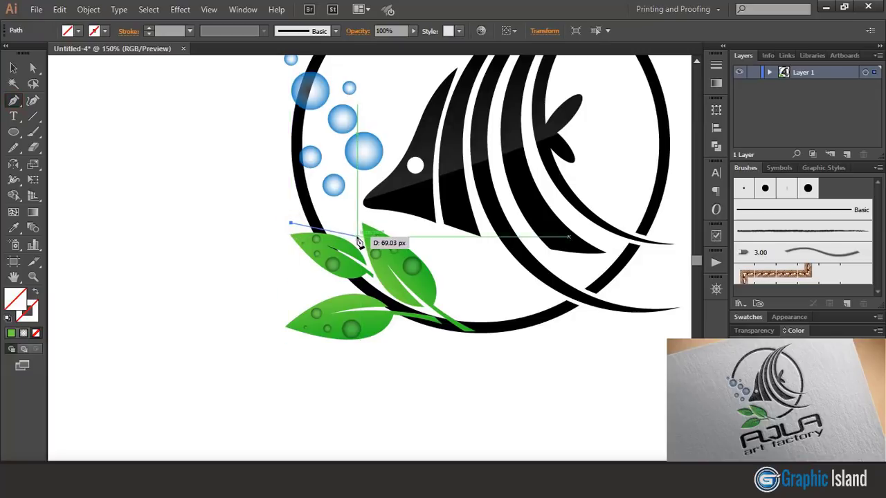
drag(357, 236, 380, 250)
click(14, 68)
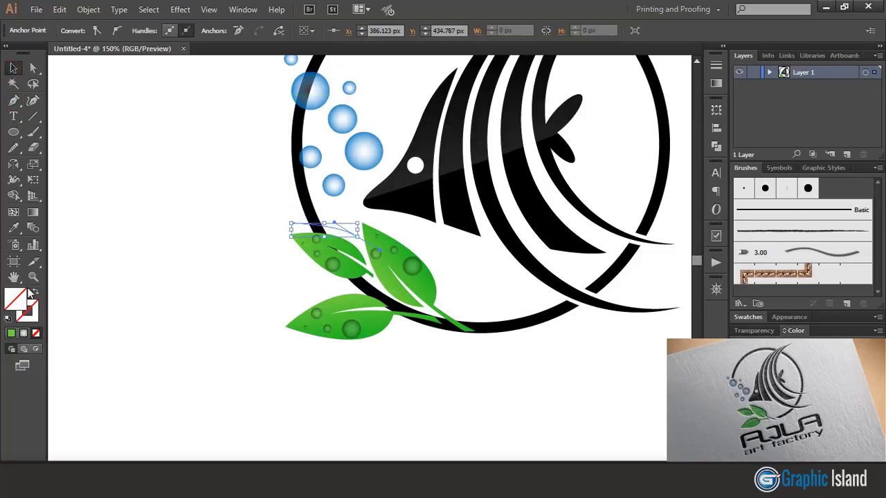
click(121, 234)
Step: Draw a second curve crossing the ring just past the end of the large leaf's stem
click(14, 101)
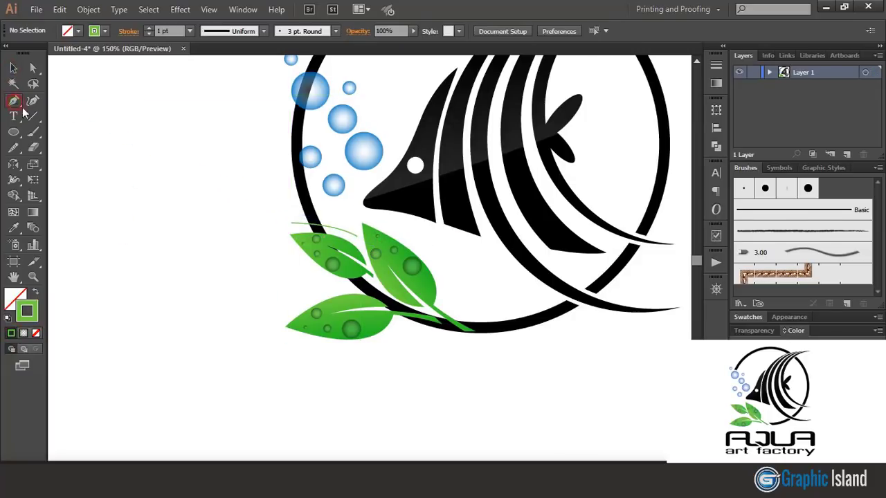
drag(462, 310, 586, 390)
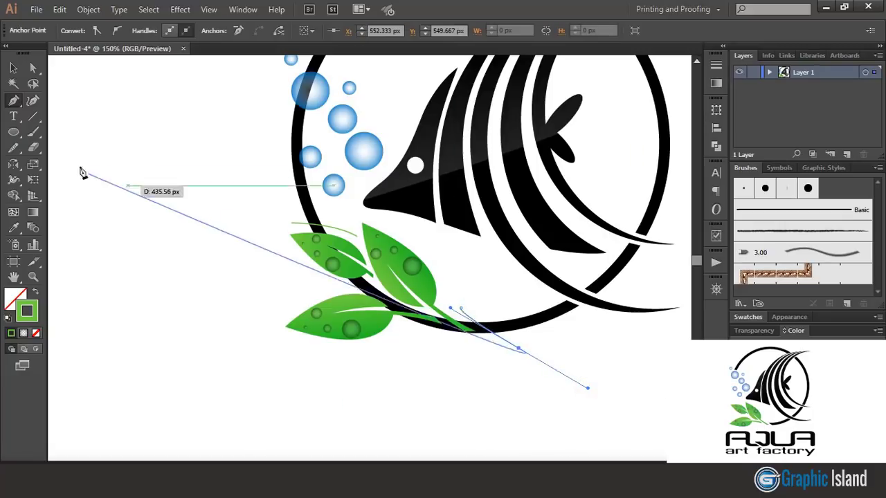
click(14, 69)
click(459, 386)
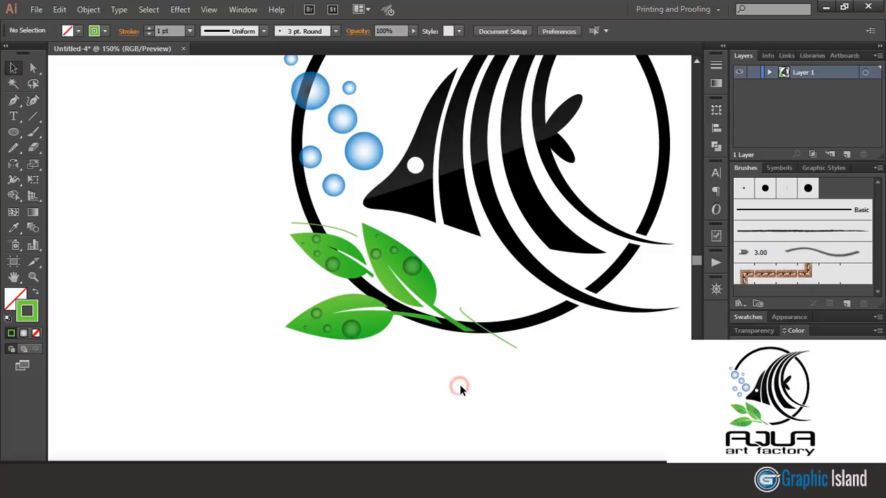
Step: Select the ring and both curves and remove the ring section behind the leaves with Shape Builder
click(512, 343)
shift+click(337, 228)
shift+click(303, 200)
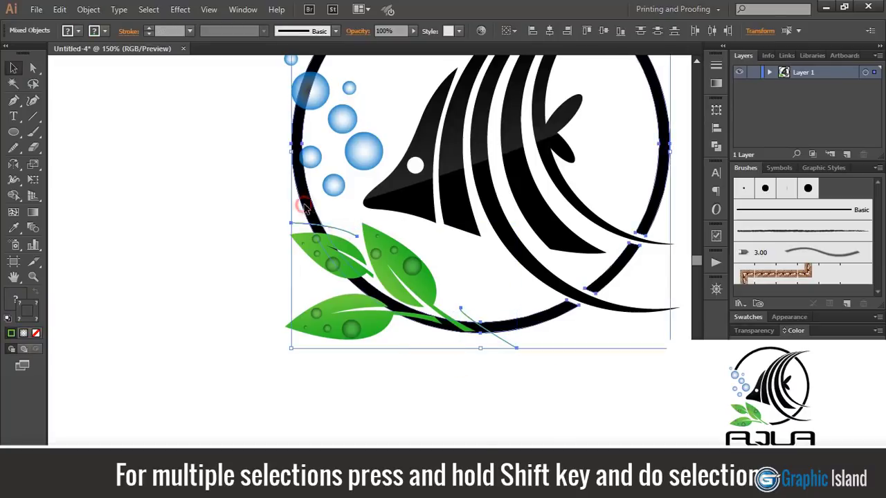
click(14, 196)
alt+click(443, 305)
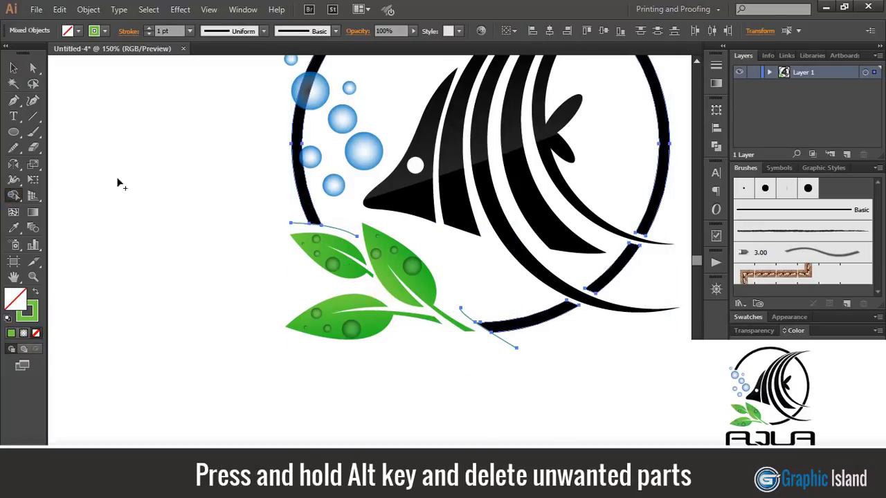
click(14, 69)
click(161, 239)
Step: Delete the two green cutting curves
click(342, 230)
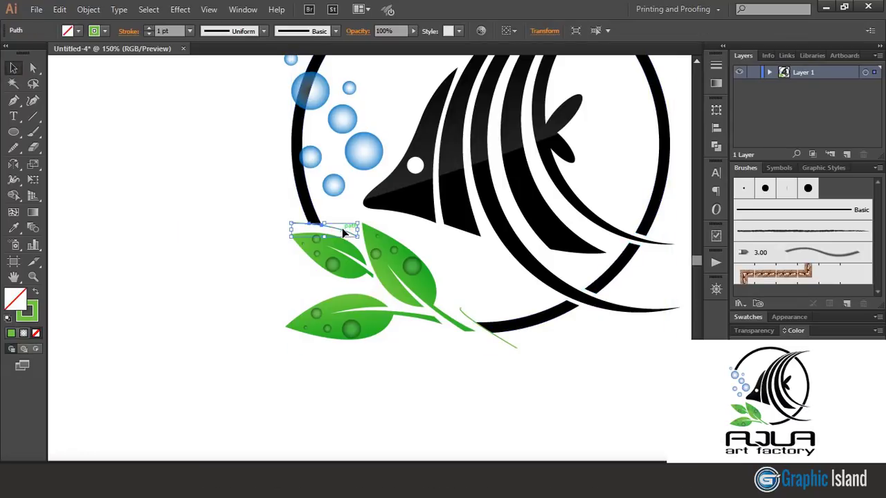
key(Delete)
click(507, 341)
key(Delete)
scroll(506, 340, up, 3)
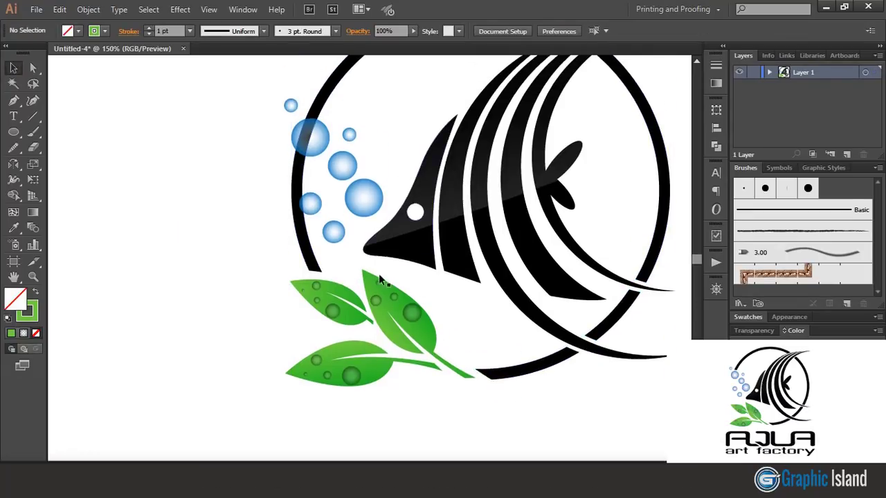
Step: Duplicate the large bubble overlapping the ring in place and enlarge the copy evenly around its center
click(310, 171)
click(89, 9)
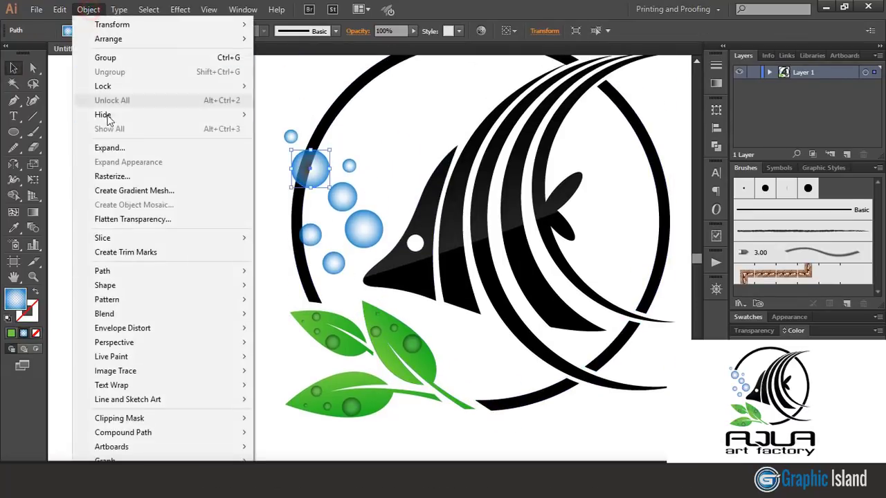
mouse_move(60, 9)
click(79, 71)
click(60, 9)
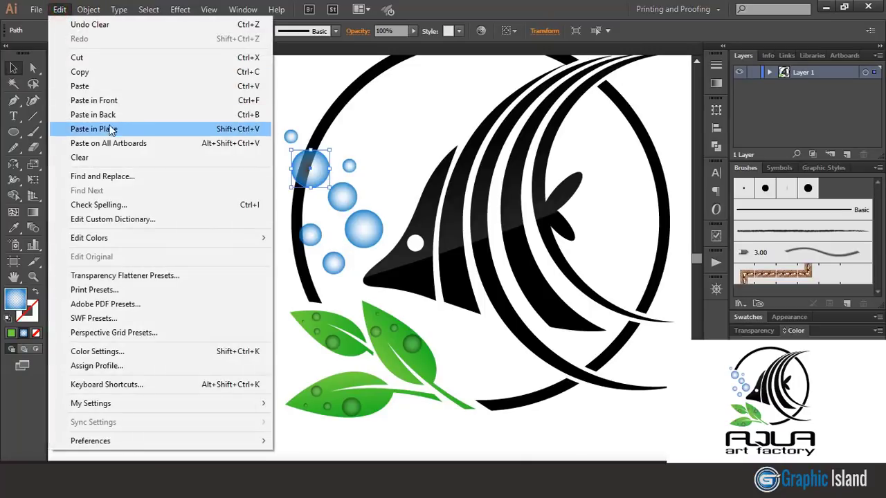
click(94, 128)
drag(329, 187, 336, 200)
Step: Use Shape Builder on the ring and the enlarged bubble copy to cut a gap in the ring around the bubble
key(ctrl+a)
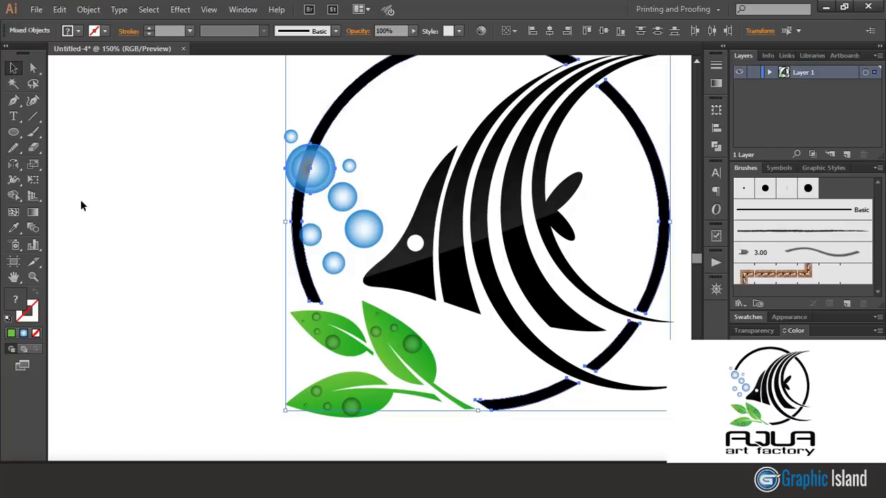
click(13, 196)
alt+click(297, 170)
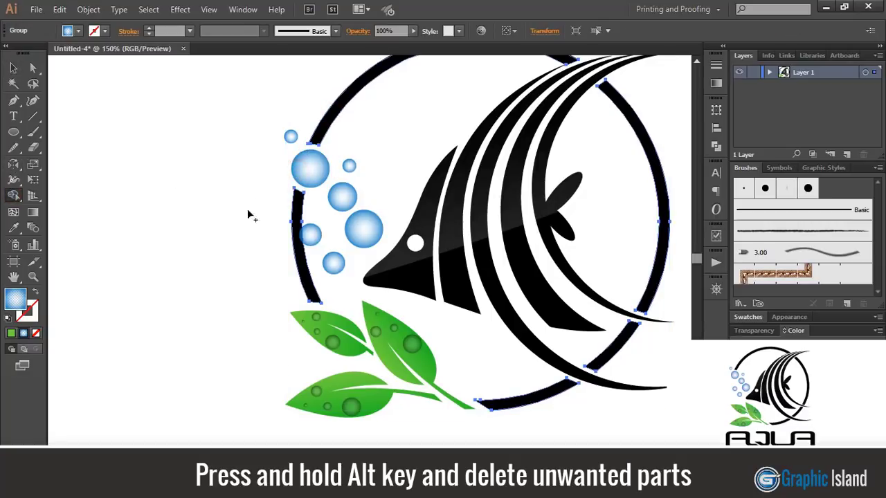
key(v)
Step: Isolate the ring group and delete the leftover ring piece between the large bubble and the leaves
double_click(297, 199)
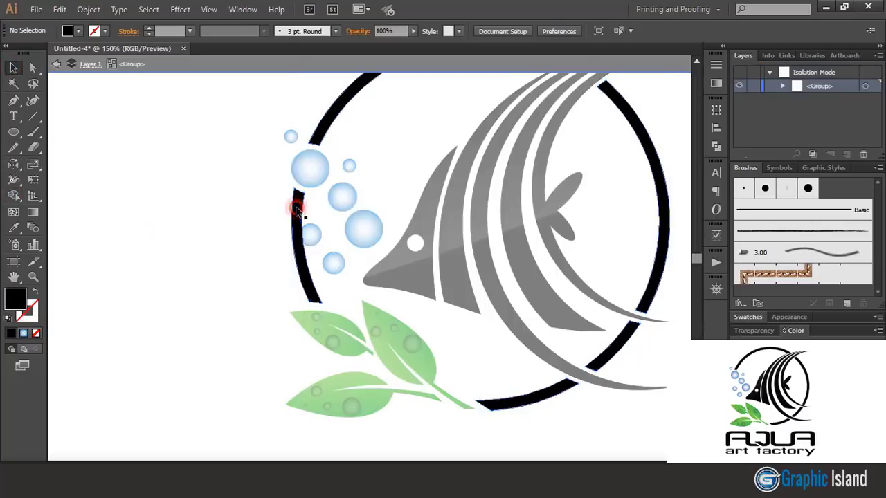
click(299, 200)
key(Delete)
key(Escape)
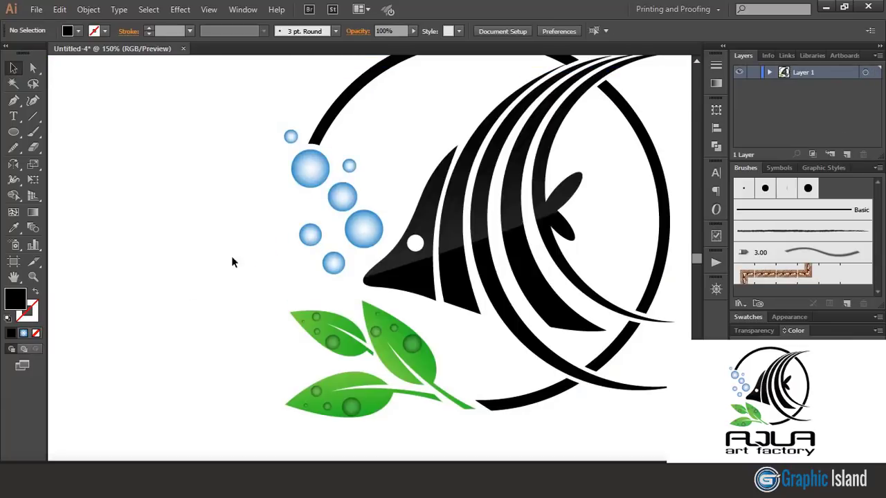
Step: Add the text "AQUA" in Myriad Pro to the right of the fish emblem
key(ctrl+0)
click(13, 115)
click(423, 296)
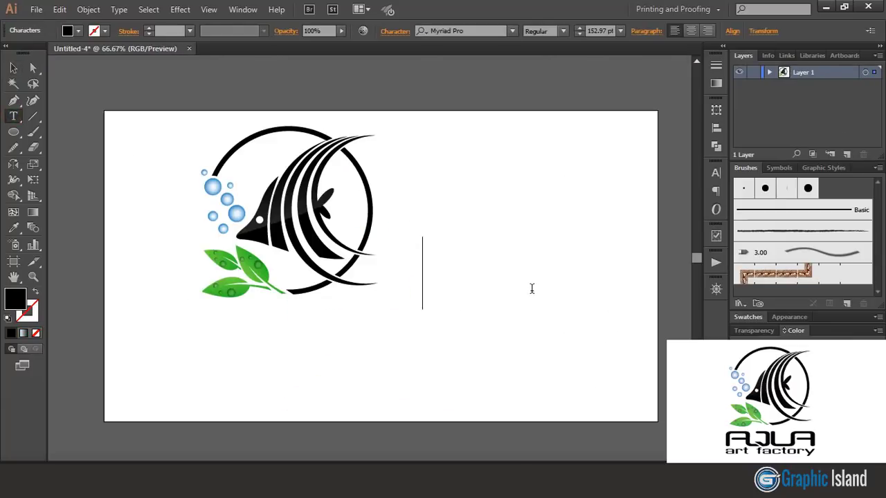
click(14, 67)
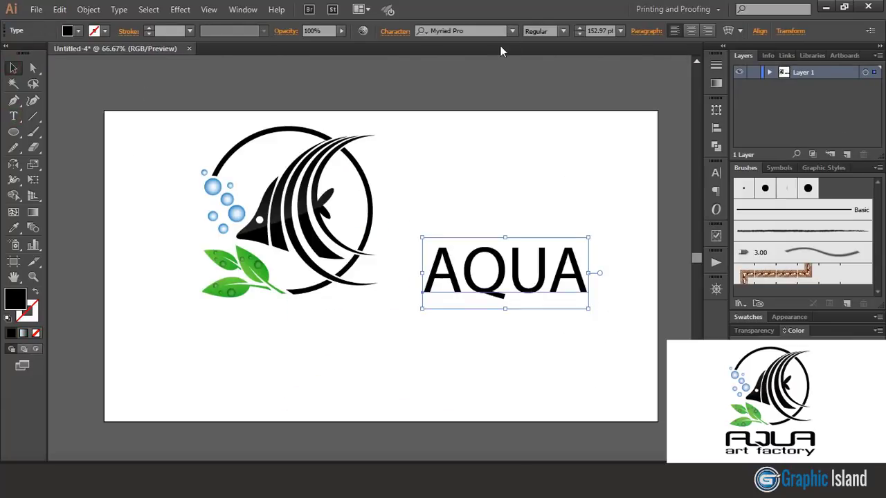
Step: Change the font of the "AQUA" text to Anita Semi-square
click(450, 31)
text(ANIT)
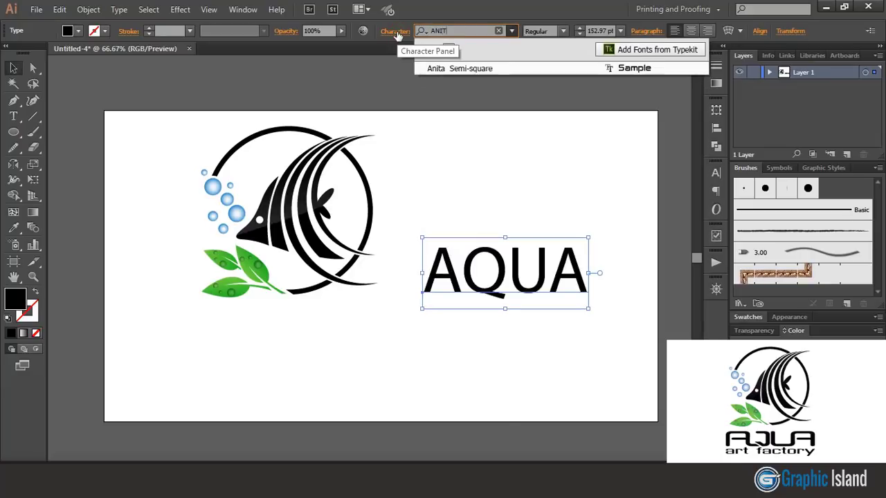
click(487, 67)
click(148, 308)
Step: Add the text "art factory" below the AQUA lettering and set its font to As seen on TV
click(13, 116)
click(304, 382)
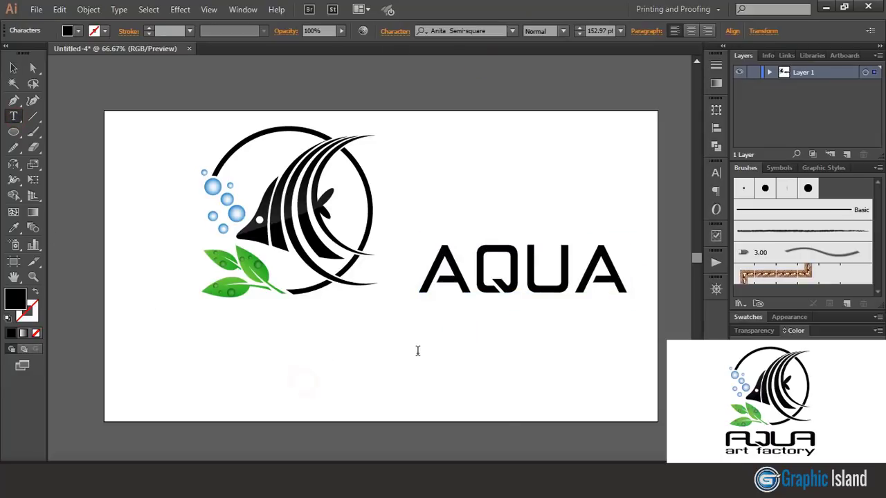
text(art)
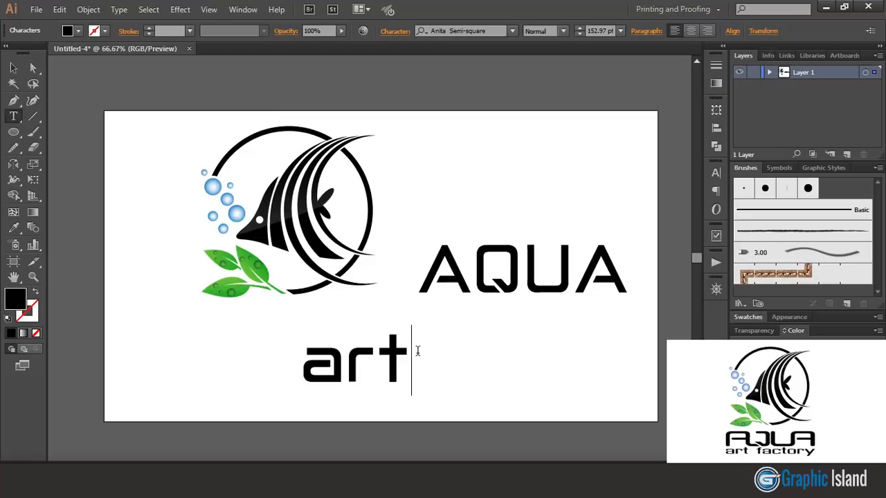
text( factory)
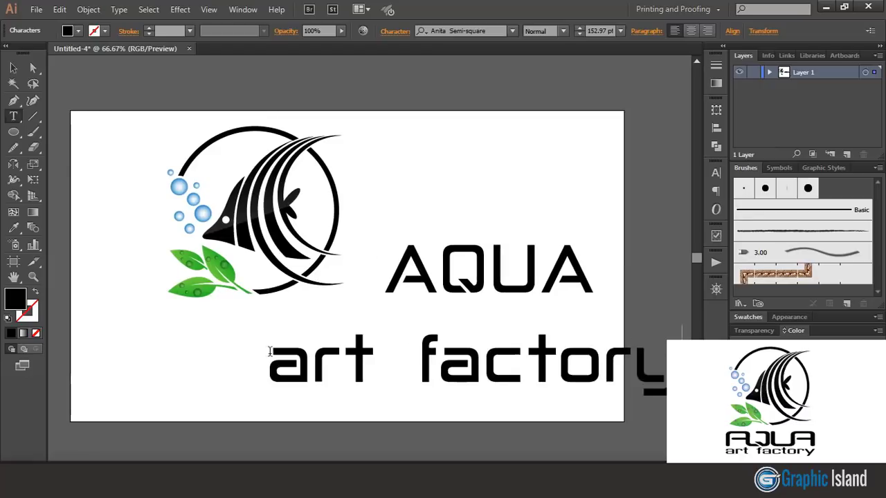
click(14, 69)
click(415, 32)
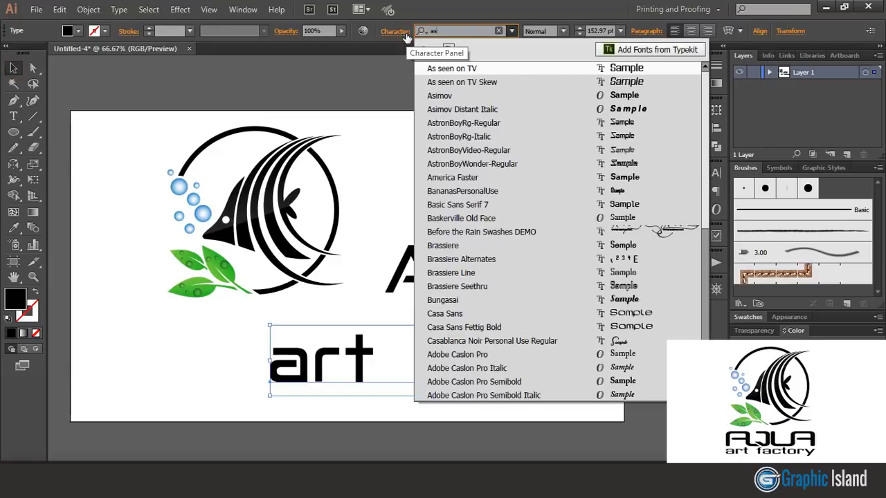
click(498, 69)
Step: Shift the fish emblem left to make room and enlarge the AQUA text beside it to about 231 pt
click(485, 275)
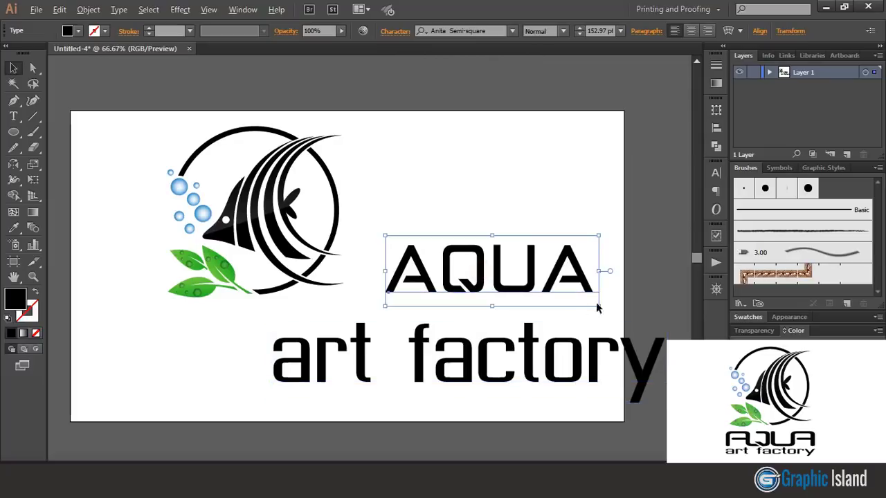
drag(596, 304, 619, 317)
drag(562, 266, 556, 220)
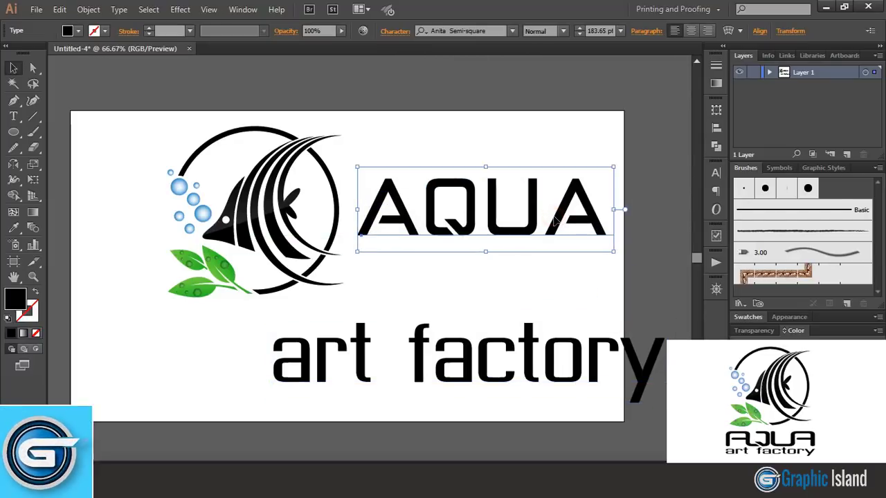
click(249, 227)
drag(250, 228, 130, 245)
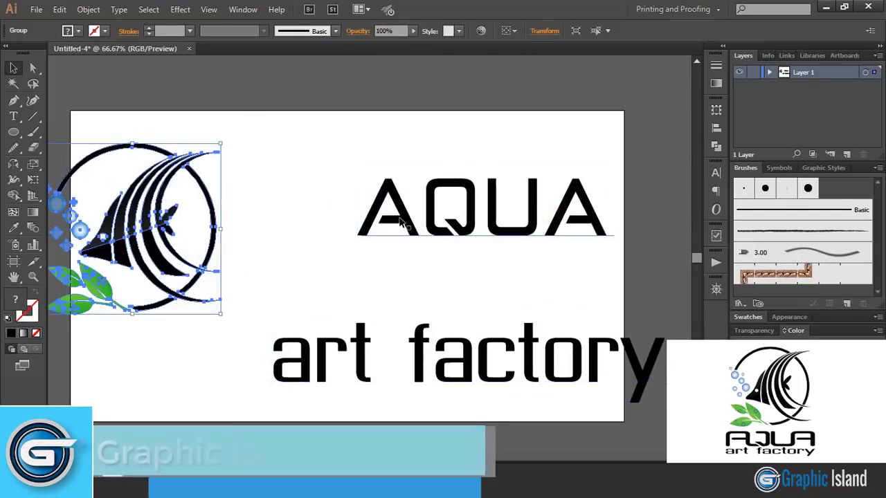
drag(402, 222, 303, 237)
drag(518, 272, 543, 280)
drag(461, 253, 490, 256)
Step: Expand the AQUA text into outlines and ungroup it into separate letters
click(88, 10)
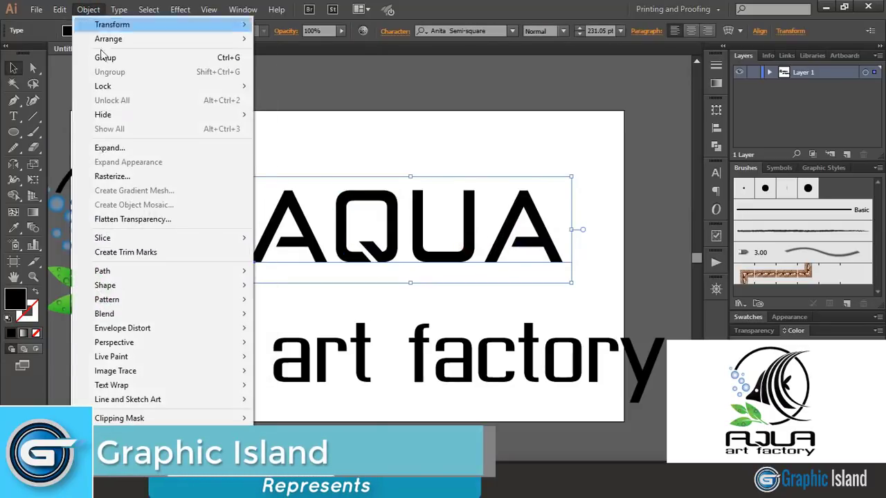
click(110, 147)
click(406, 312)
click(89, 9)
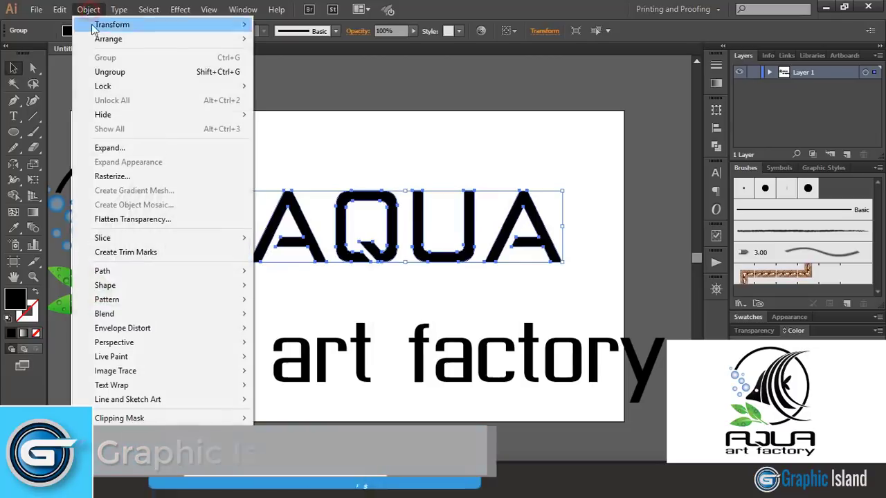
click(114, 71)
click(367, 303)
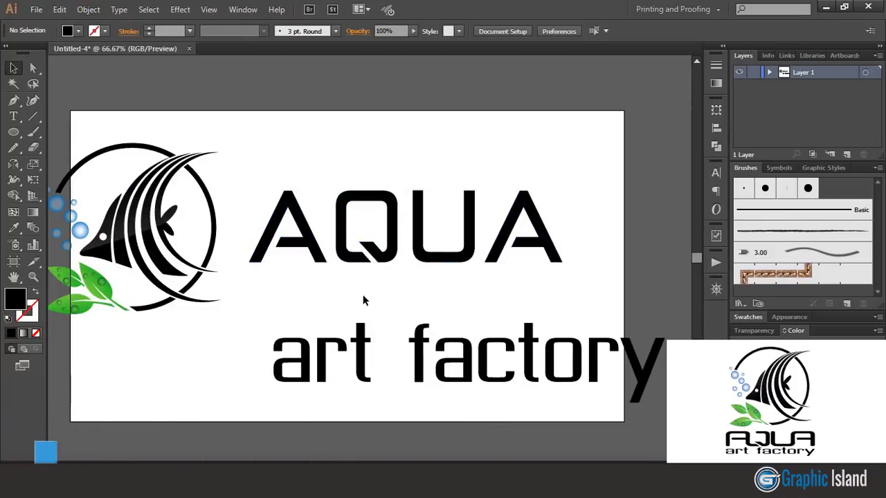
Step: Delete both A letters from the outlined AQUA wordmark, keeping the Q and the U
click(315, 248)
key(Delete)
click(497, 256)
key(Delete)
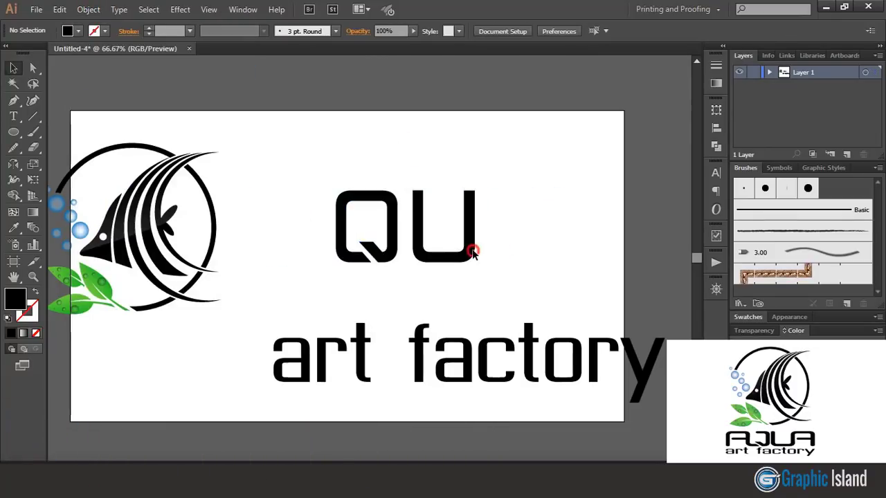
Step: Reflect a copy of the U across the horizontal axis and place it against the left of the Q as the first A
click(473, 249)
double_click(13, 166)
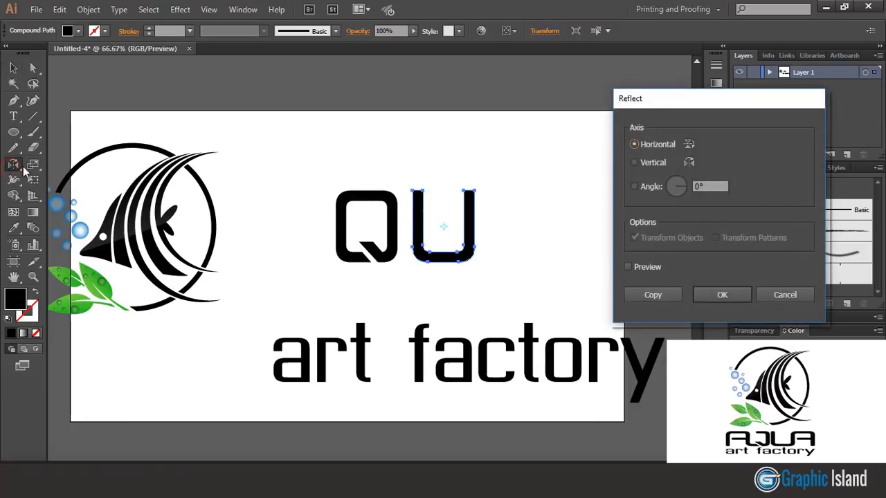
click(653, 295)
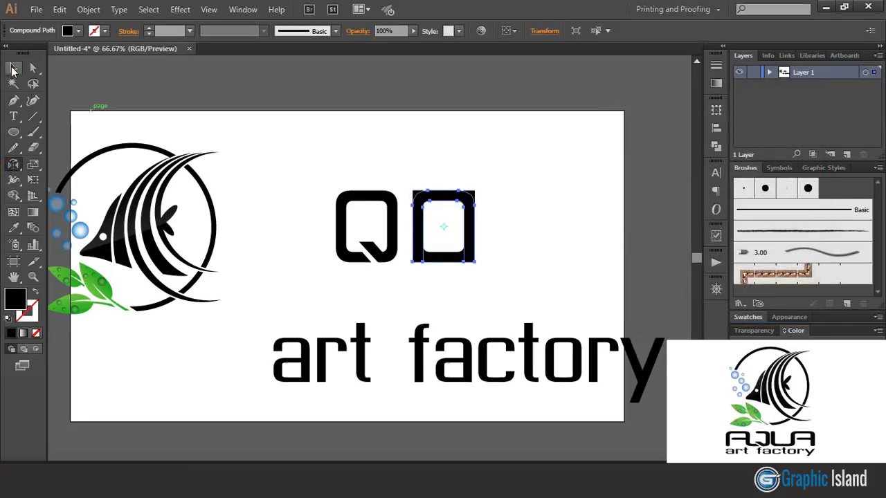
click(13, 69)
click(279, 159)
drag(471, 220, 353, 235)
click(540, 228)
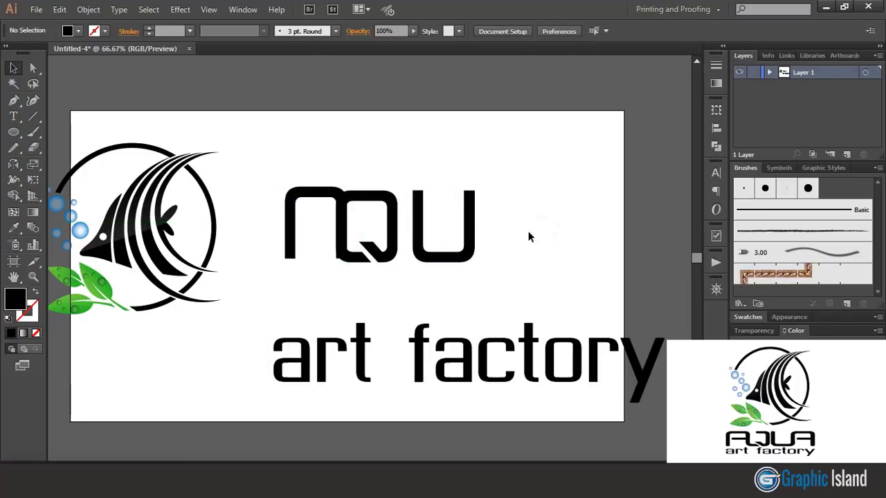
Step: Duplicate the flipped U to the right of the U as the last A and align all four letters by their vertical centers
drag(294, 218, 474, 217)
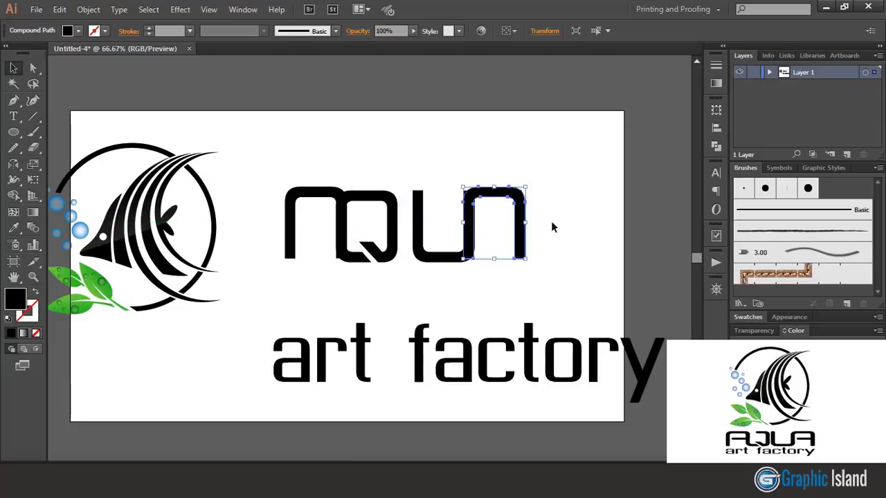
click(554, 221)
key(ctrl+equal)
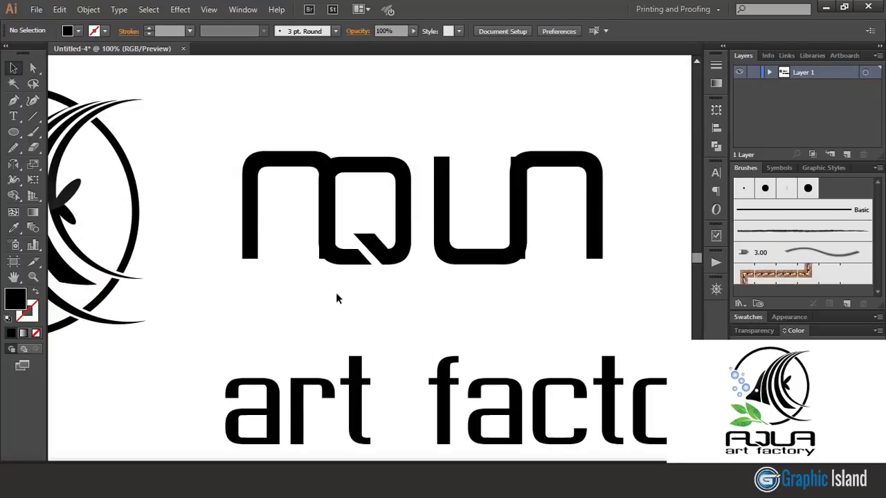
drag(194, 135, 665, 274)
click(604, 36)
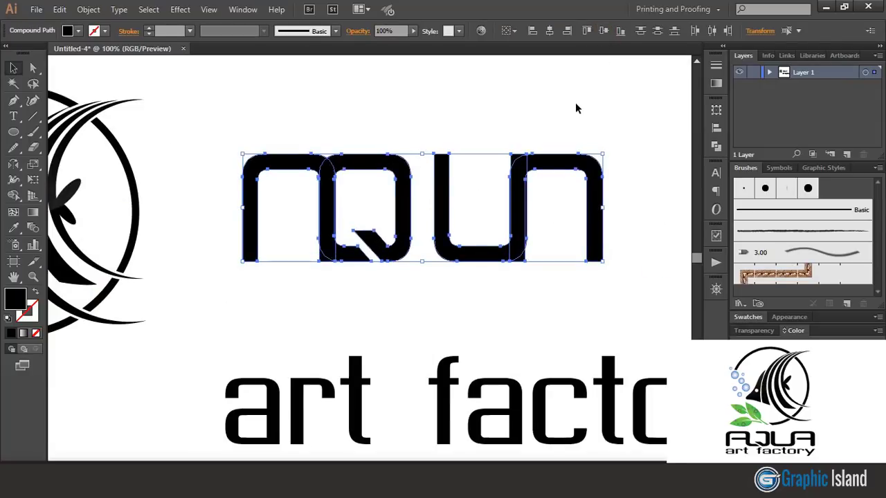
click(574, 113)
Step: Draw a long black rectangle across the middle of the letters as a cutting bar
key(ctrl+equal)
drag(11, 133, 43, 134)
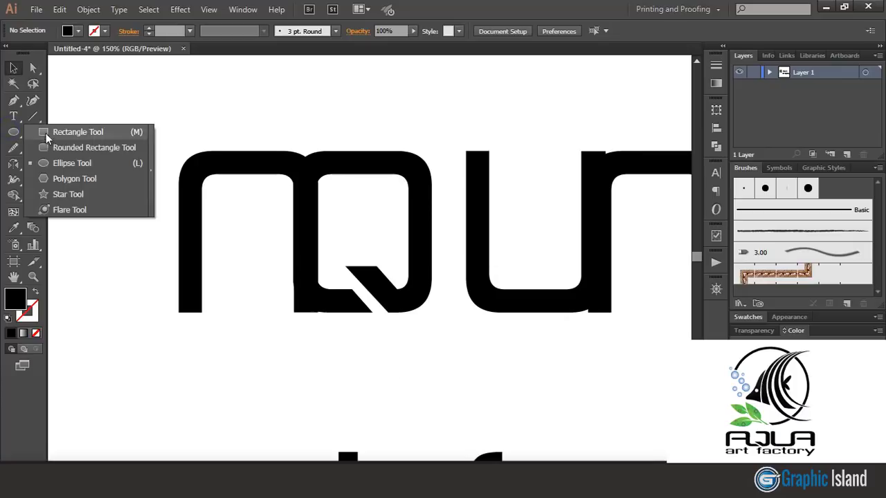
mouse_move(114, 208)
mouse_down()
mouse_move(496, 239)
mouse_move(657, 267)
mouse_up()
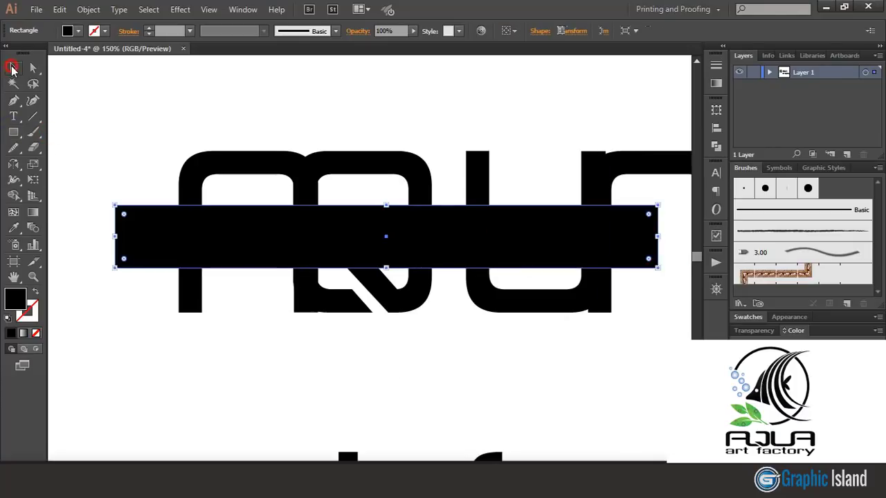
click(11, 67)
click(267, 104)
Step: Use Shape Builder with the bar to remove the lower part of the first A's right leg
click(247, 158)
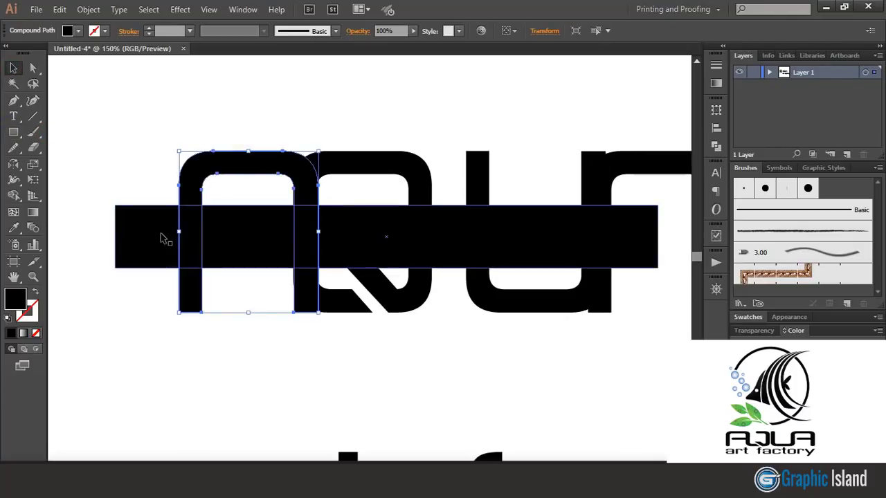
shift+click(157, 235)
click(16, 197)
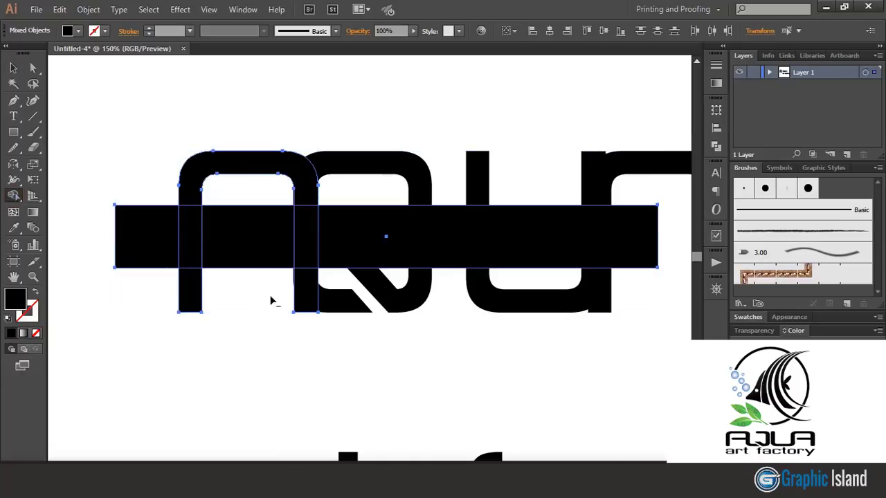
alt+click(300, 296)
click(13, 68)
click(150, 113)
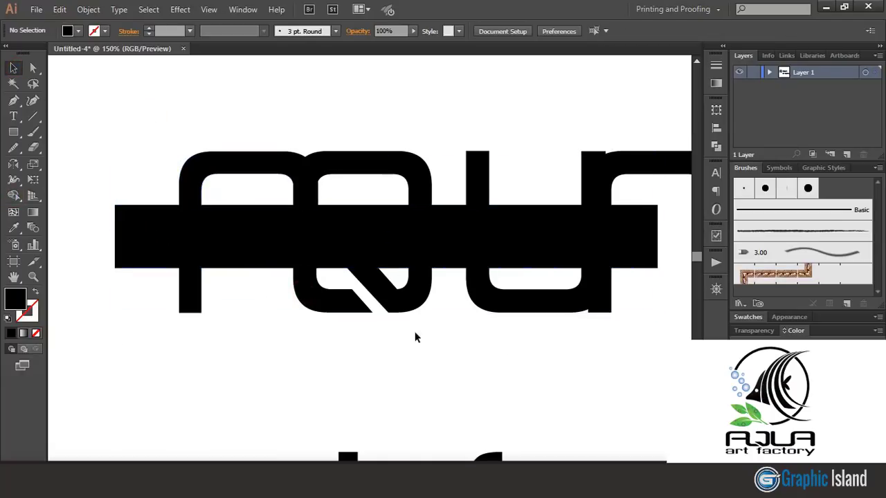
Step: Use Shape Builder with the bar to remove the lower part of the last A's left leg
drag(598, 252, 619, 300)
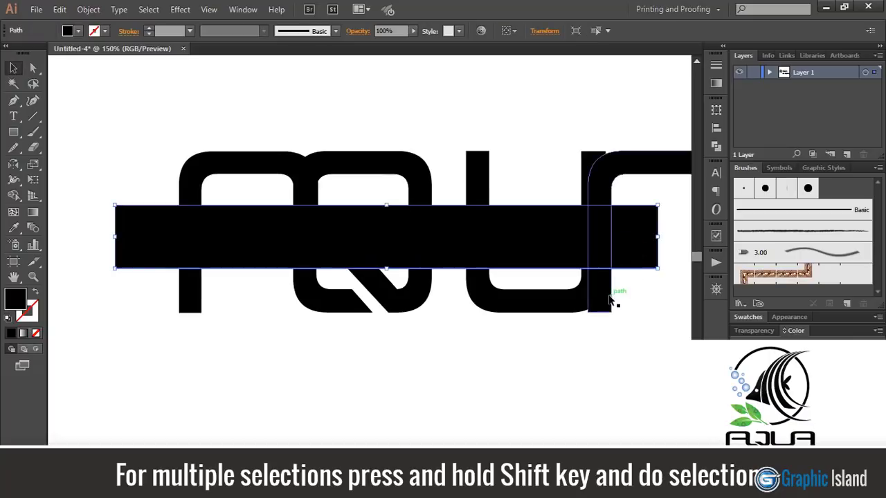
click(13, 213)
alt+click(599, 294)
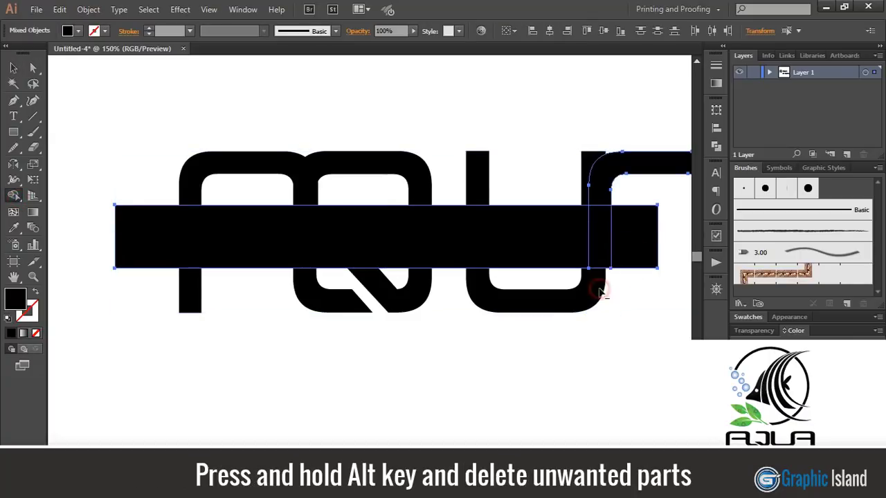
click(13, 67)
click(110, 93)
Step: Use Shape Builder with the bar to remove the upper part of the U's right arm
click(623, 255)
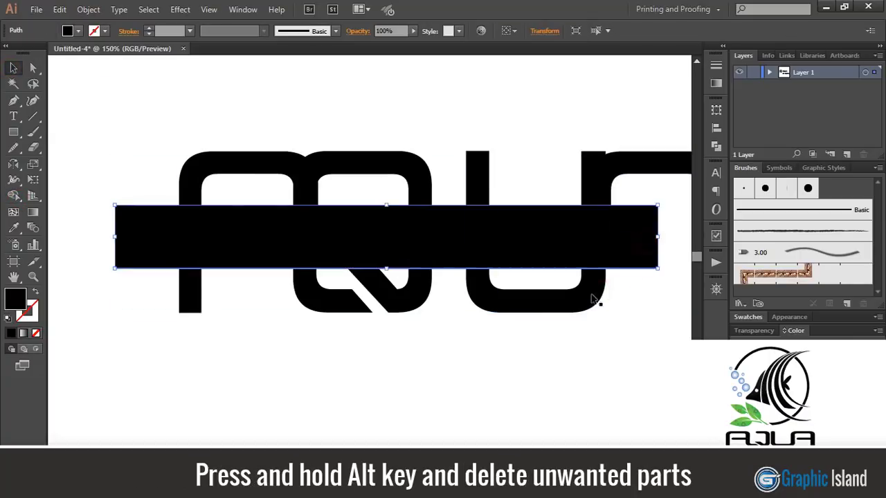
shift+click(550, 307)
click(13, 196)
alt+click(587, 173)
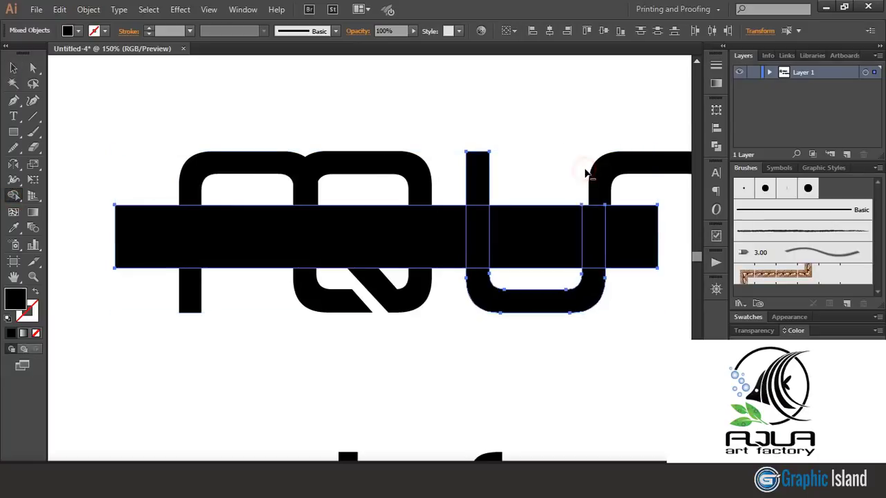
click(13, 69)
click(212, 103)
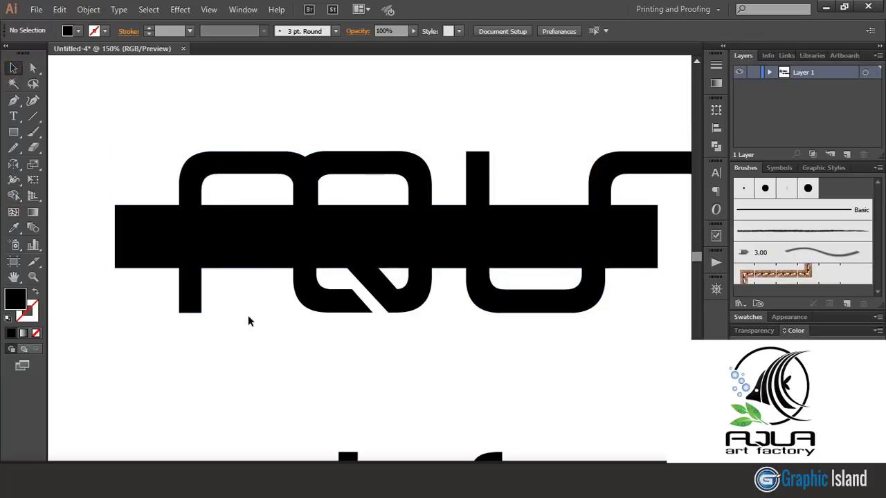
Step: Delete the cutting bar and shift the last A left so its shortened leg lines up with the U's right arm
click(609, 241)
key(Delete)
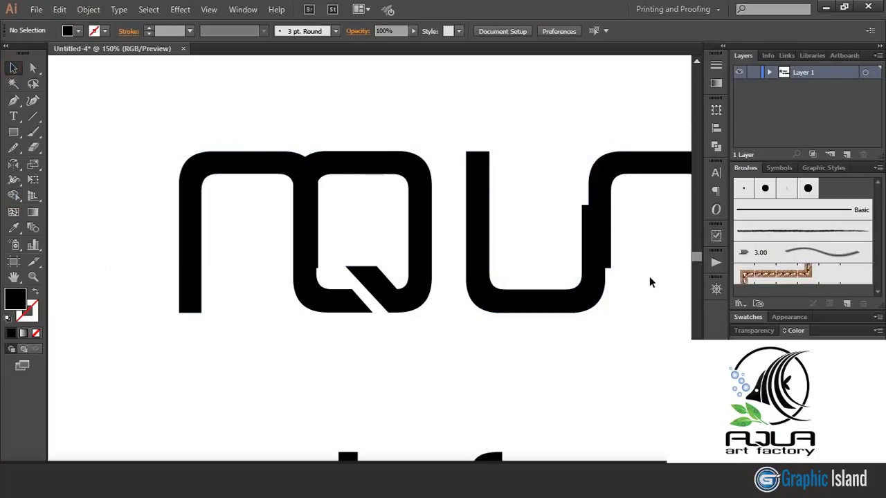
drag(607, 204, 597, 201)
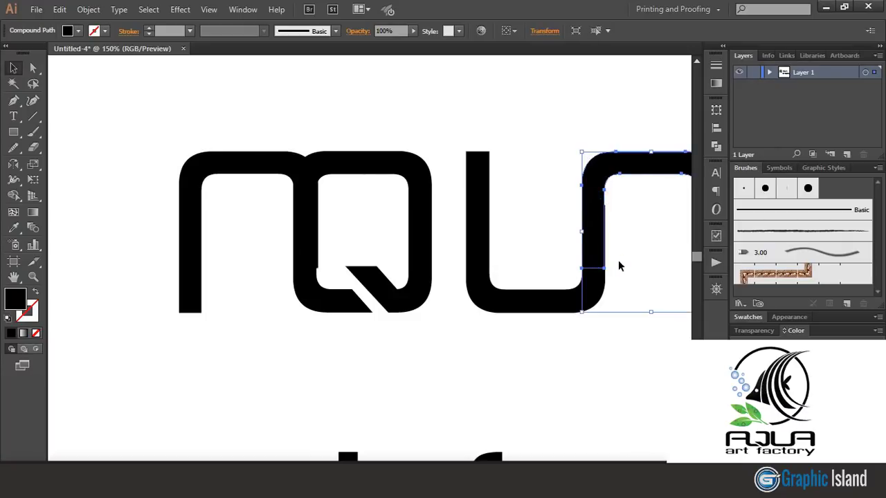
click(254, 128)
Step: Draw a tall rectangle over the Q's top edge near its left corner and a wide rectangle across its left stem
mouse_move(319, 127)
mouse_down()
mouse_move(350, 227)
mouse_move(350, 211)
mouse_up()
key(v)
click(114, 173)
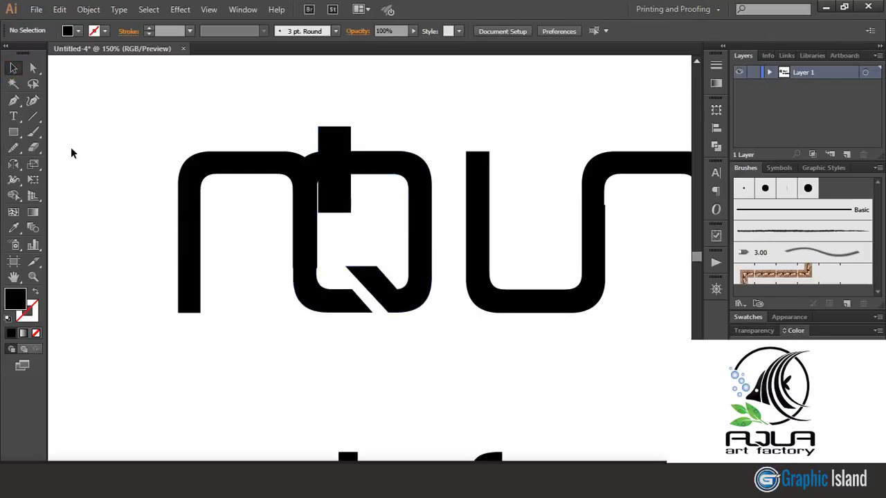
drag(253, 223, 355, 249)
key(v)
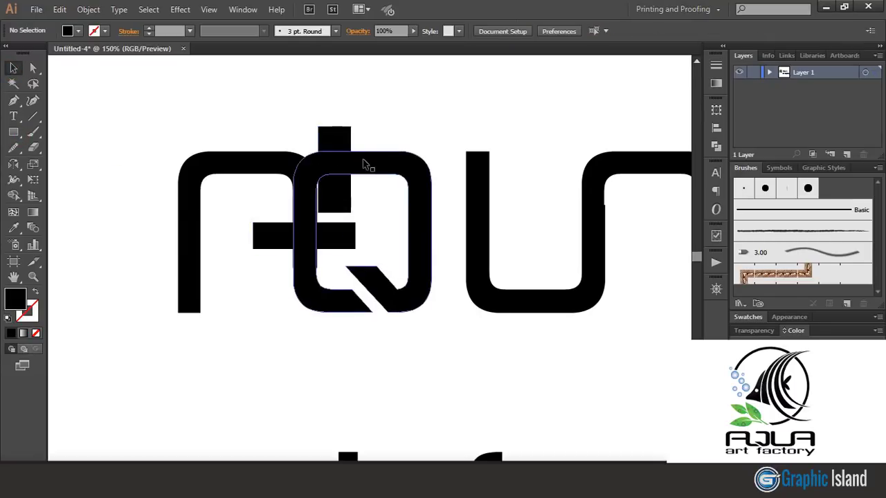
Step: Use Shape Builder to cut away the Q's upper-left corner between the two rectangles, and delete the leftover wide rectangle
click(329, 142)
shift+click(328, 233)
click(14, 196)
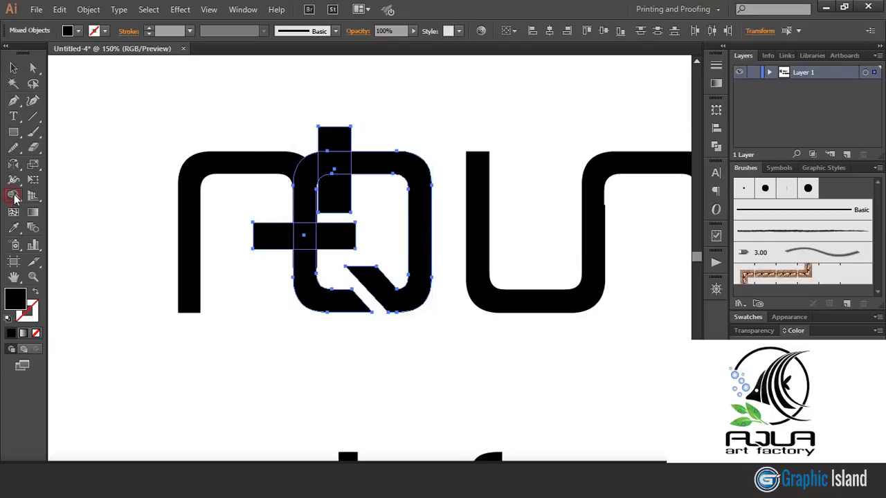
alt+click(300, 205)
mouse_move(328, 164)
mouse_down()
mouse_move(328, 199)
mouse_move(330, 141)
mouse_up()
key(v)
click(108, 135)
click(269, 230)
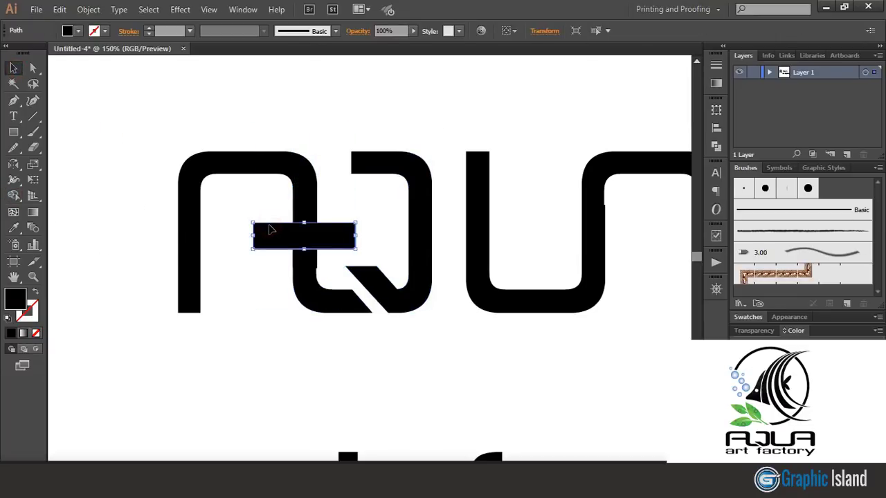
key(Delete)
Step: Unite the U, the last A and the small bar bridging them into one shape
scroll(231, 269, right, 5)
drag(374, 217, 615, 253)
click(716, 146)
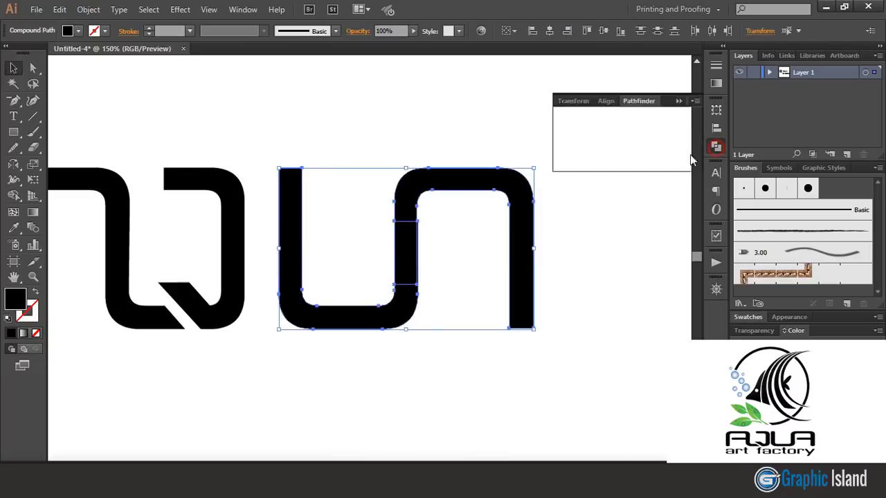
click(565, 131)
click(681, 101)
Step: Remove the stray anchor points along the joined stem between the U and the last A with the Pen tool
click(14, 101)
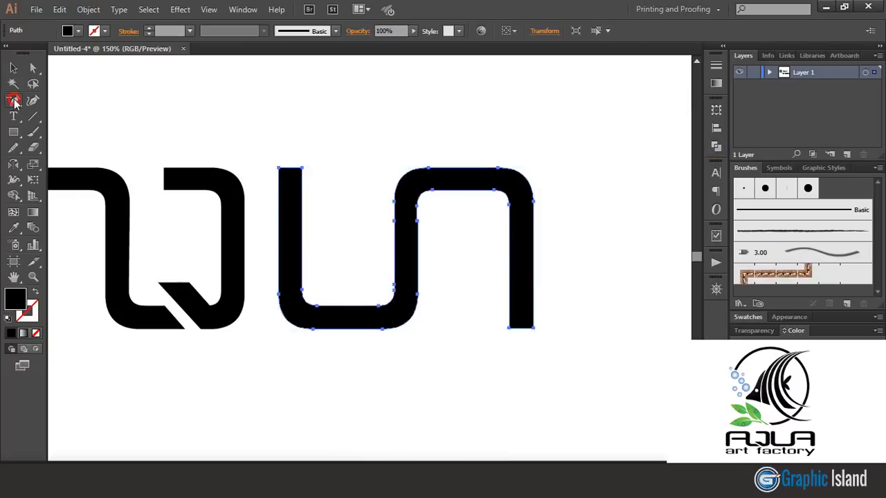
click(418, 222)
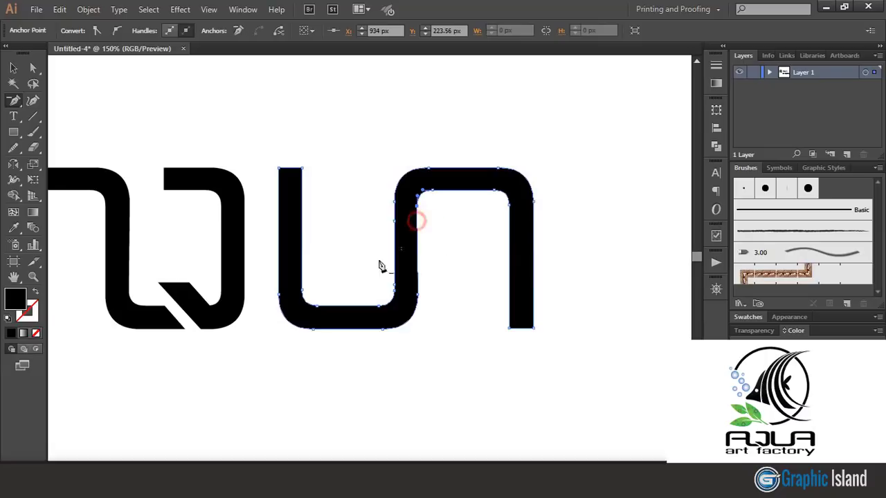
click(13, 67)
click(194, 120)
Step: Draw a crossbar about 99 px wide and 23 px high inside the first A, overlapping its right leg but stopping short of the left
key(ctrl+plus)
scroll(206, 231, left, 5)
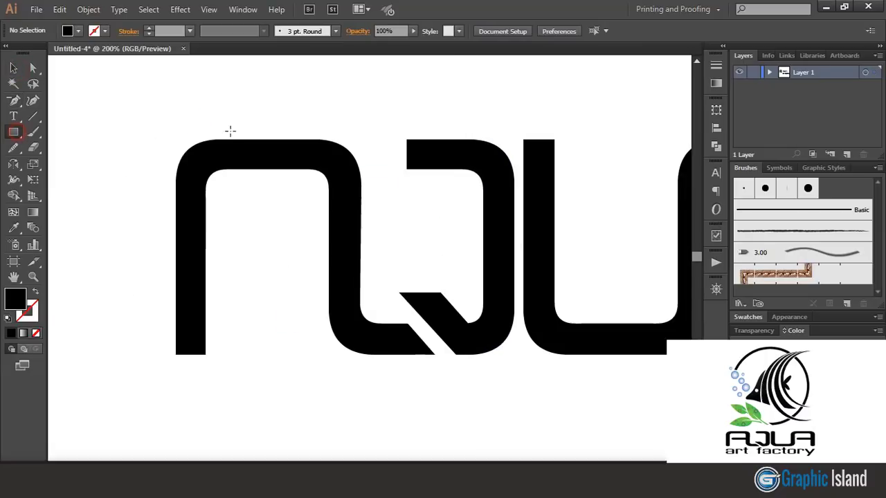
mouse_move(250, 139)
mouse_down()
mouse_move(289, 170)
mouse_move(273, 173)
mouse_move(276, 253)
mouse_move(352, 245)
mouse_up()
key(v)
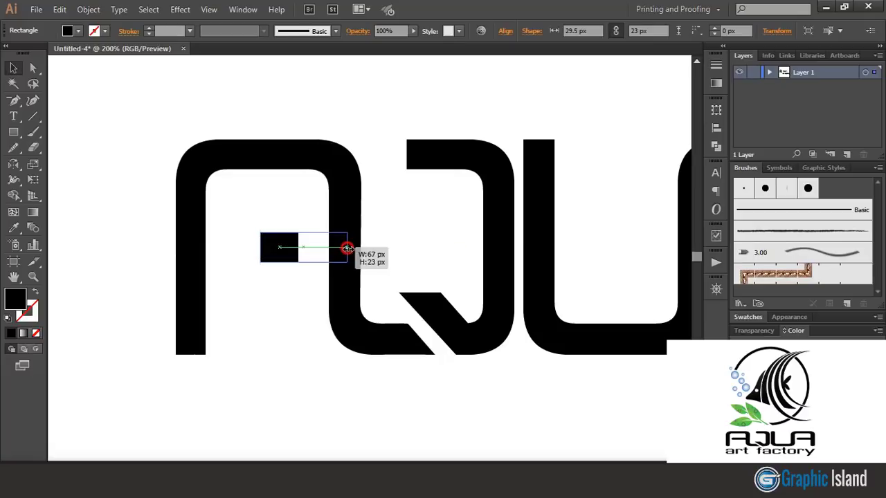
drag(260, 247, 218, 248)
click(289, 308)
Step: Duplicate the crossbar into the last A at the same height, overlapping its right leg and leaving a gap at the left stem
key(ctrl+minus)
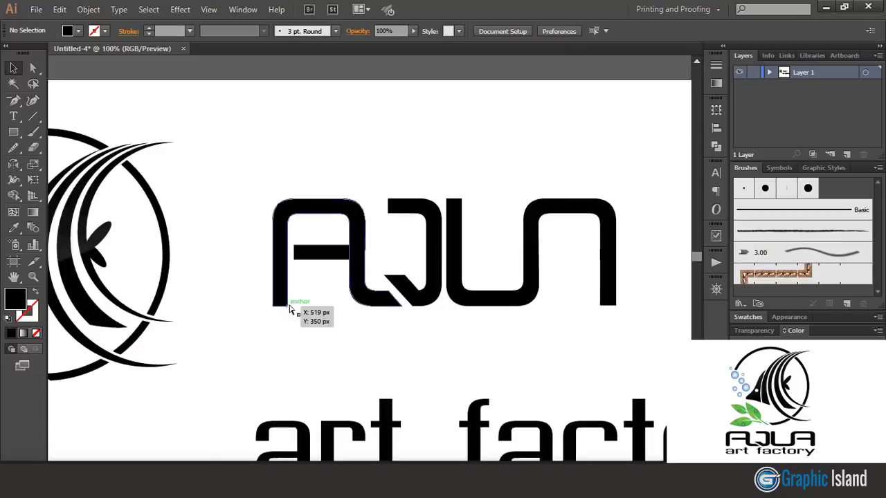
drag(325, 253, 575, 260)
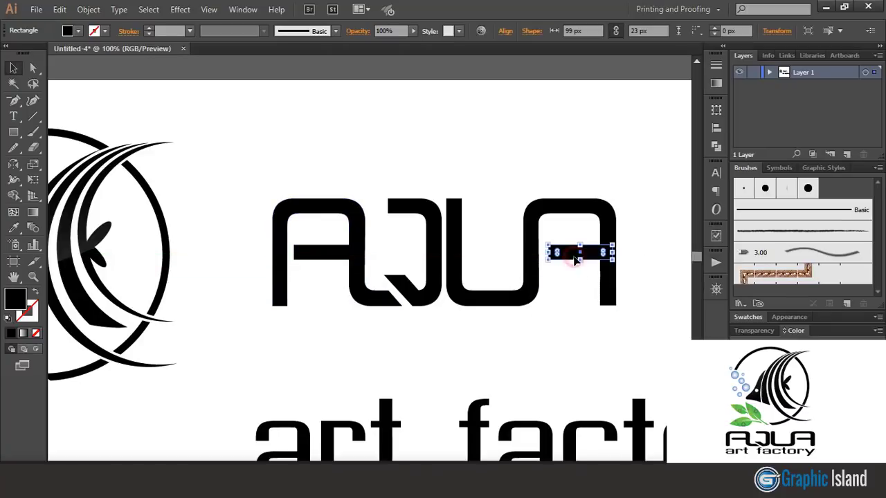
click(577, 309)
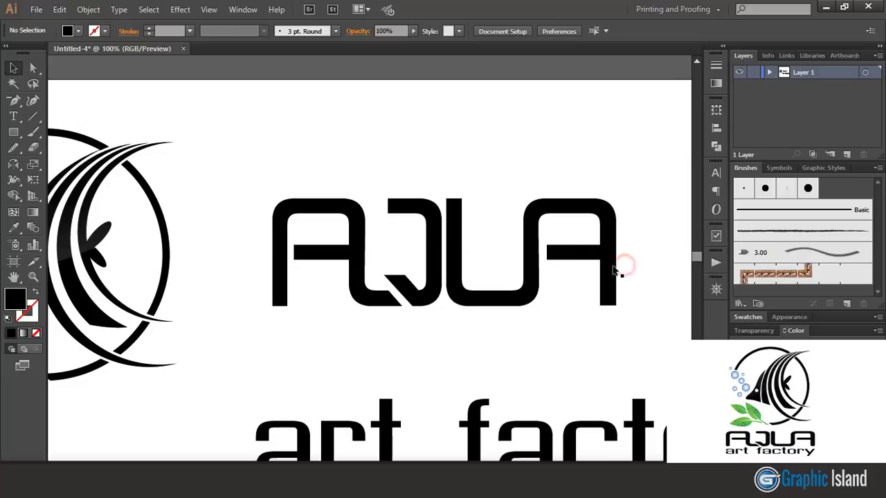
click(570, 255)
click(636, 287)
Step: Unite each crossbar with its letters, first the joined U and A, then the joined A and Q
drag(638, 289, 569, 231)
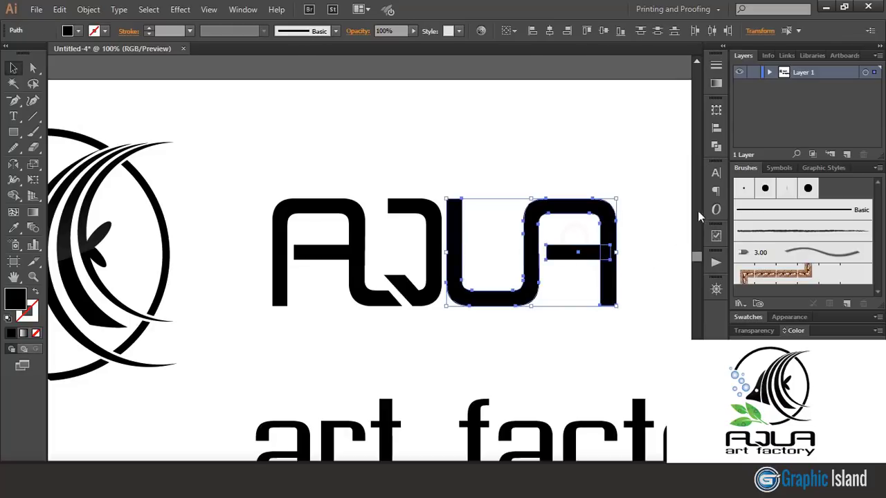
click(716, 146)
click(566, 128)
drag(312, 239, 373, 265)
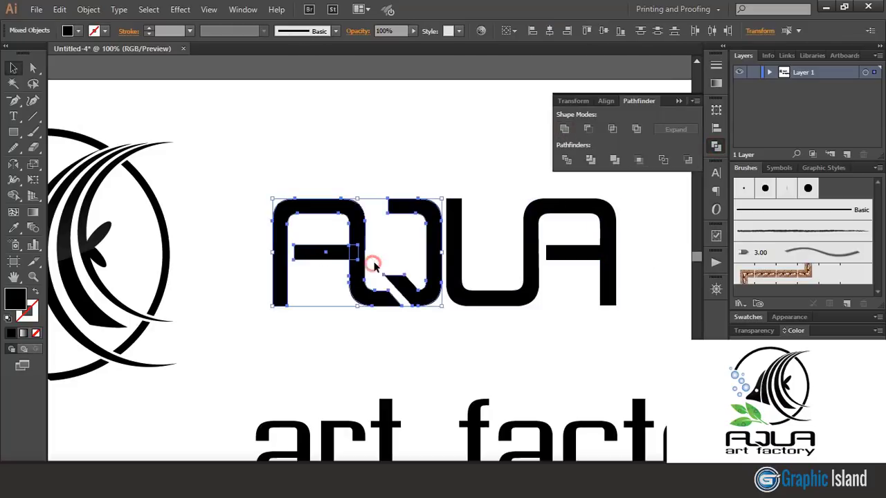
click(562, 130)
click(317, 290)
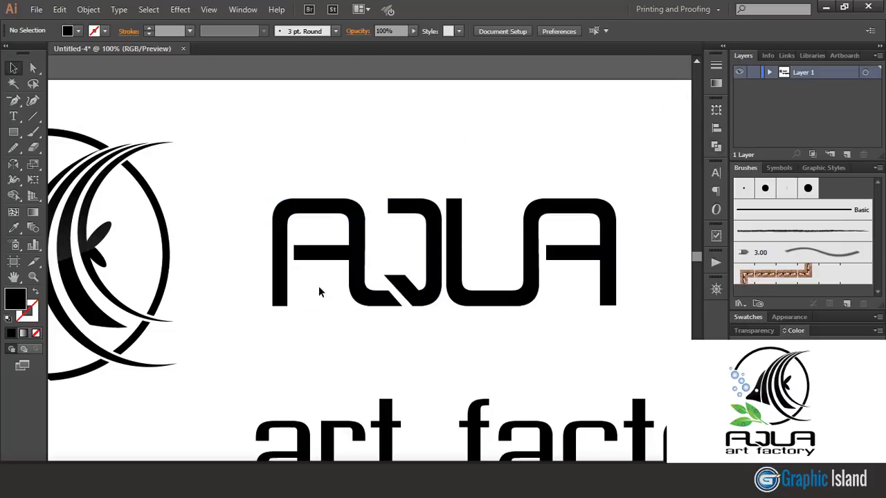
Step: Round the corners at the open stroke ends of the AQUA letters, using 11.5 px on the first A's leg and crossbar
key(a)
click(295, 248)
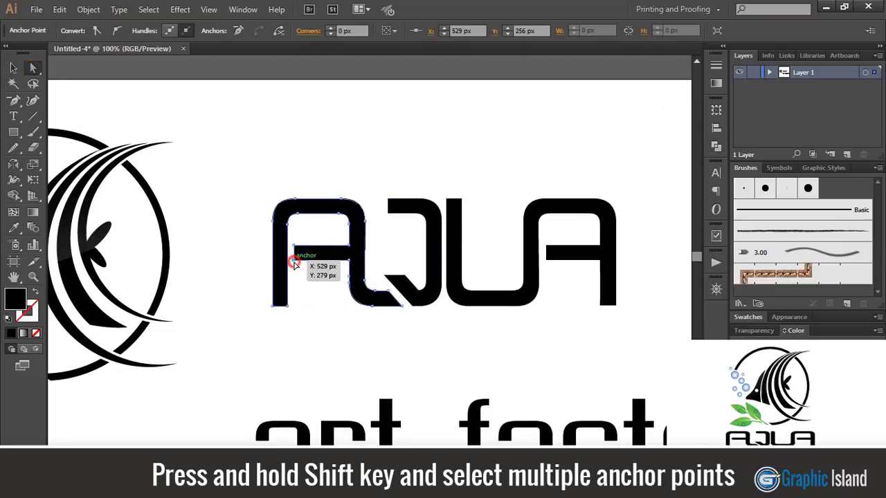
shift+click(283, 307)
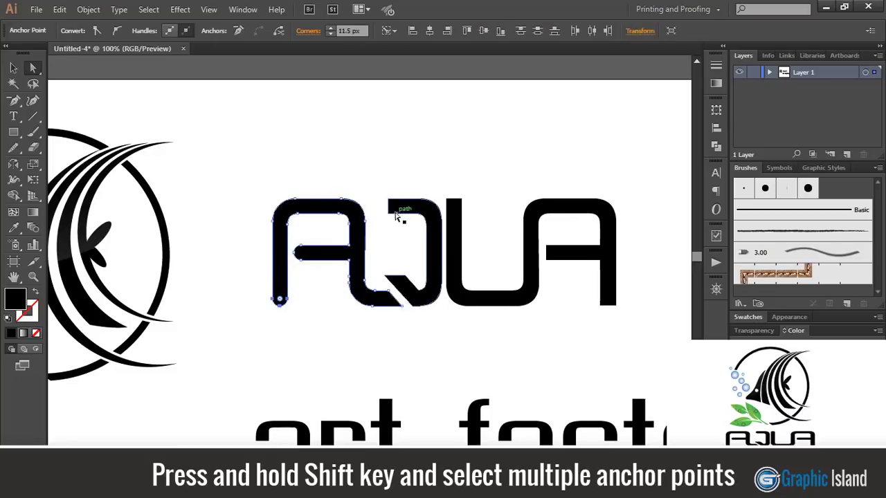
click(388, 200)
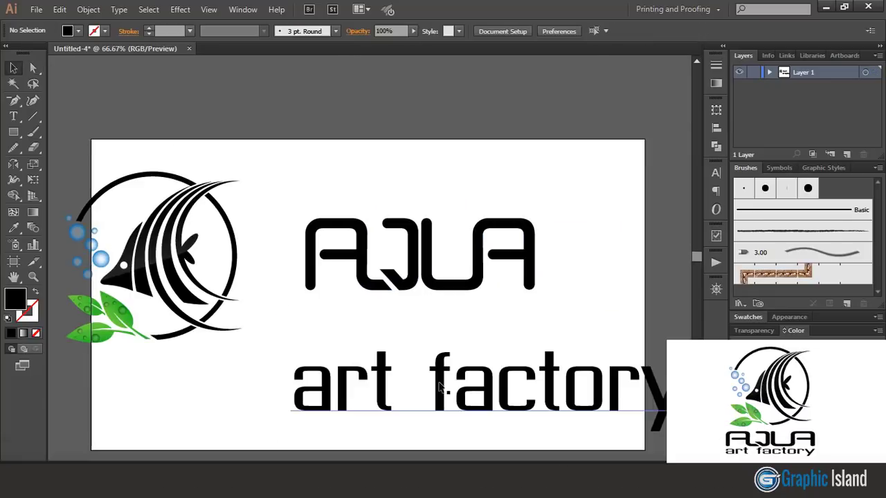
Step: Scale the "art factory" tagline down to about 78.3 pt and place it directly beneath the AQUA lettering
click(440, 388)
drag(291, 350, 356, 366)
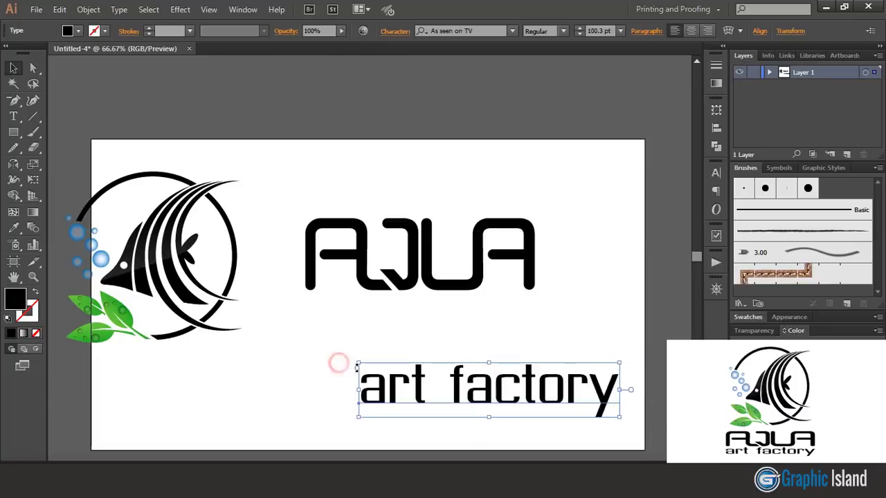
drag(488, 391, 430, 319)
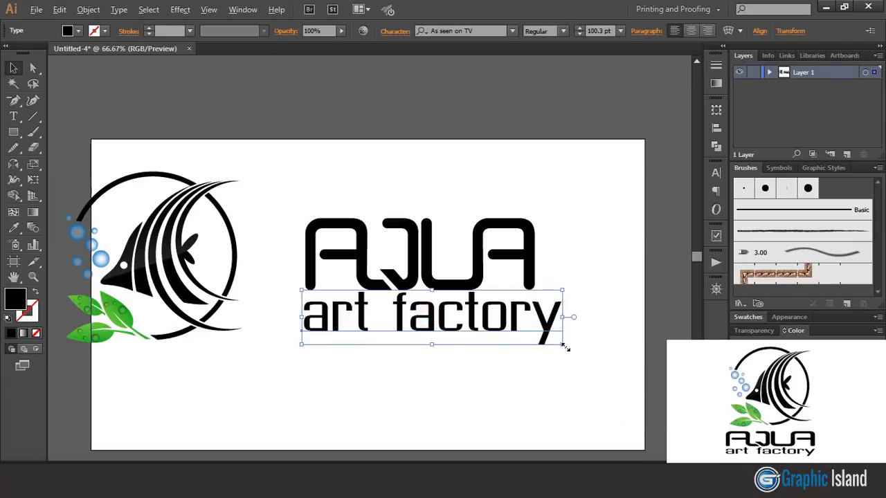
drag(566, 349, 536, 339)
Step: Expand the tagline text into shapes and stretch it to span the full width of the AQUA lettering
click(89, 9)
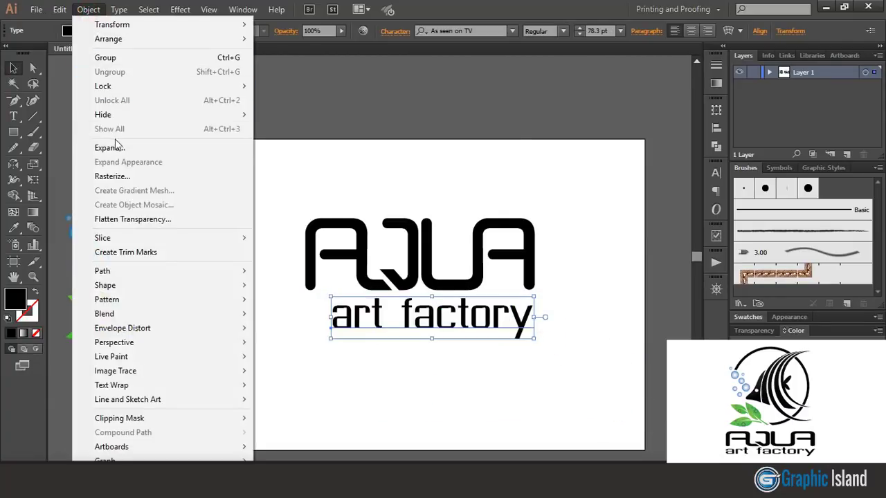
click(111, 147)
click(409, 313)
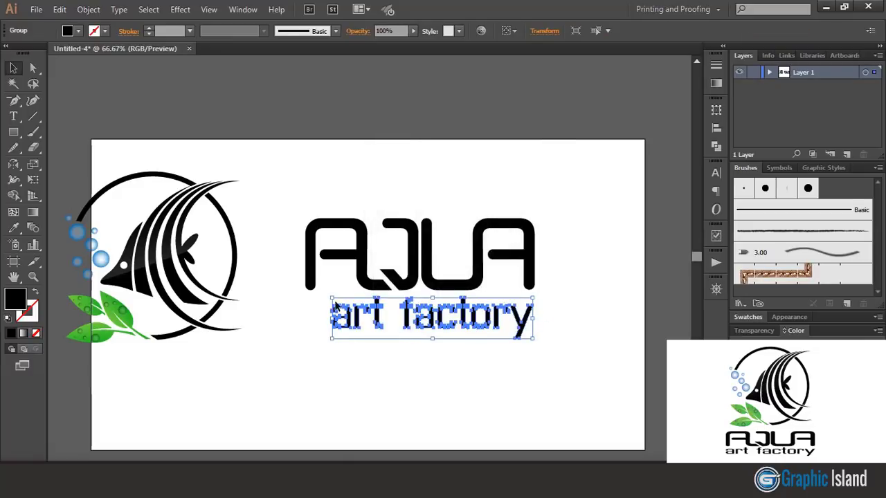
drag(333, 300, 300, 294)
drag(302, 289, 305, 292)
drag(536, 292, 537, 259)
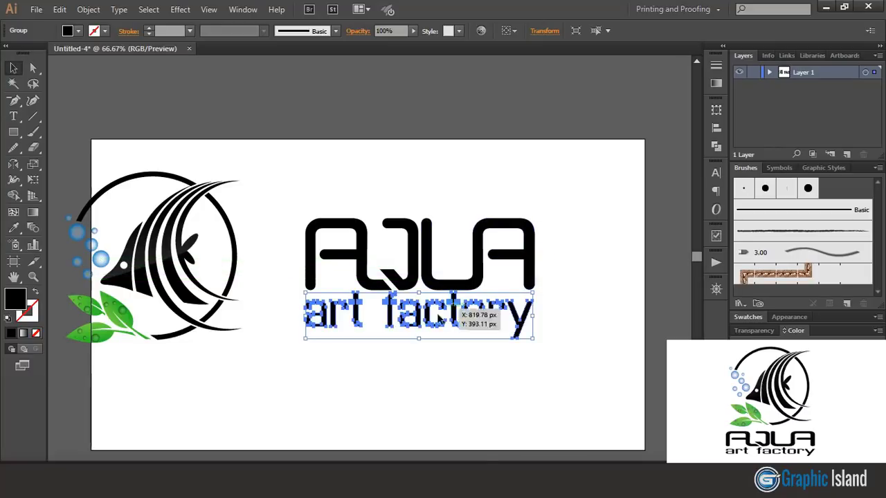
click(488, 372)
Step: Group the AQUA lettering with the tagline
drag(277, 195, 596, 364)
click(89, 10)
click(105, 57)
click(343, 201)
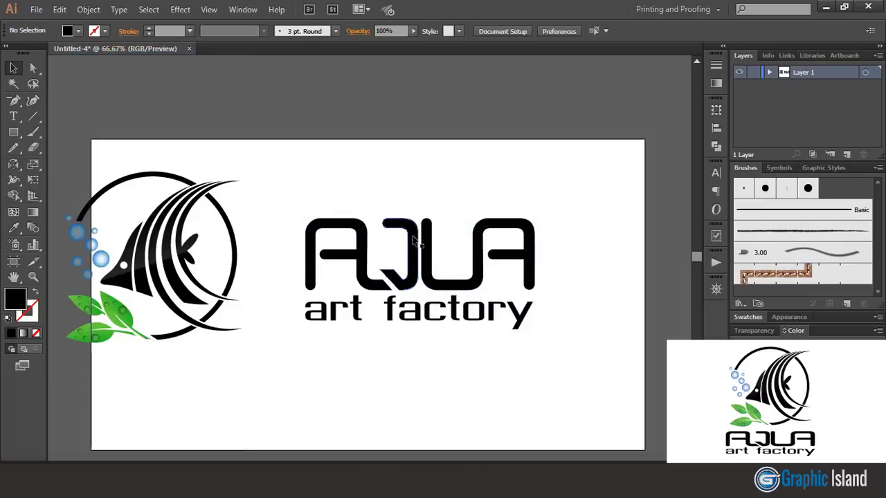
Step: Move the fish emblem to the middle of the artboard and place the lettering group below it
drag(405, 232, 384, 315)
drag(228, 246, 483, 219)
click(548, 301)
drag(508, 343, 508, 367)
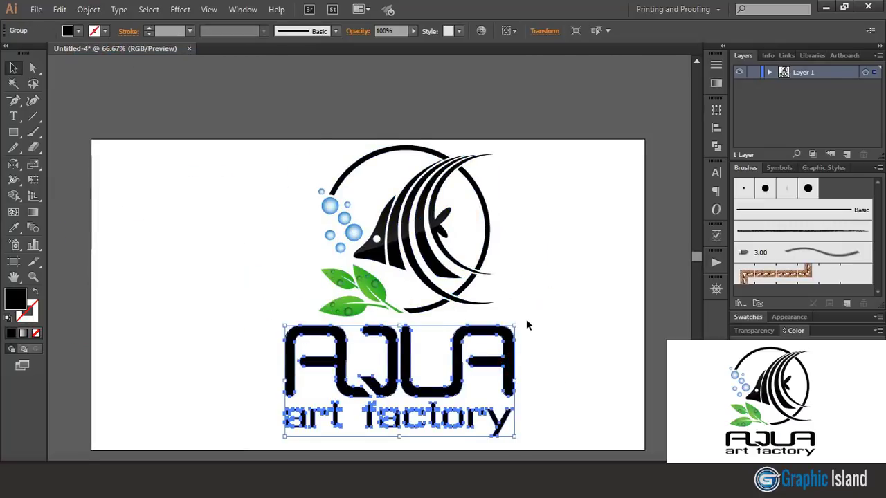
scroll(526, 322, down, 2)
Step: Narrow and flatten the lettering group, then move the emblem down close above it and enlarge the emblem slightly to match its width
drag(517, 277, 501, 340)
click(528, 289)
drag(458, 223, 464, 281)
drag(497, 147, 501, 130)
click(338, 389)
Step: Align the emblem and lettering on their horizontal centers and group them as one logo in the middle of the artboard
drag(192, 201, 475, 386)
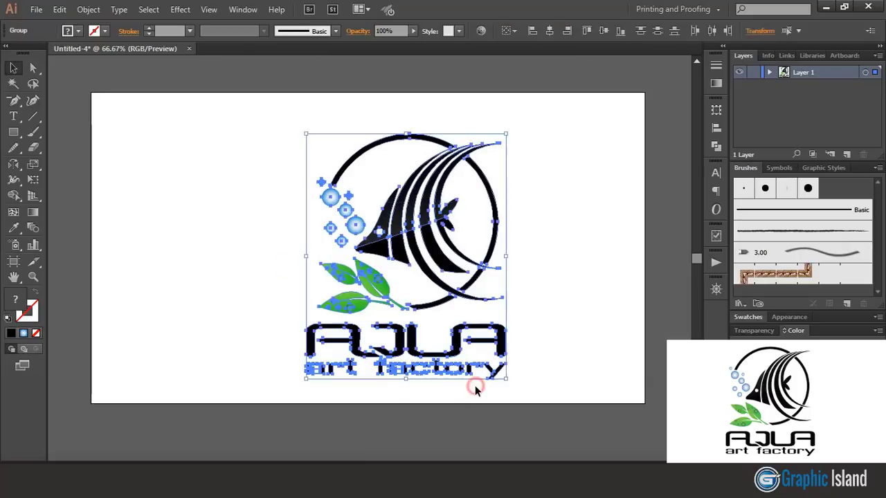
click(549, 30)
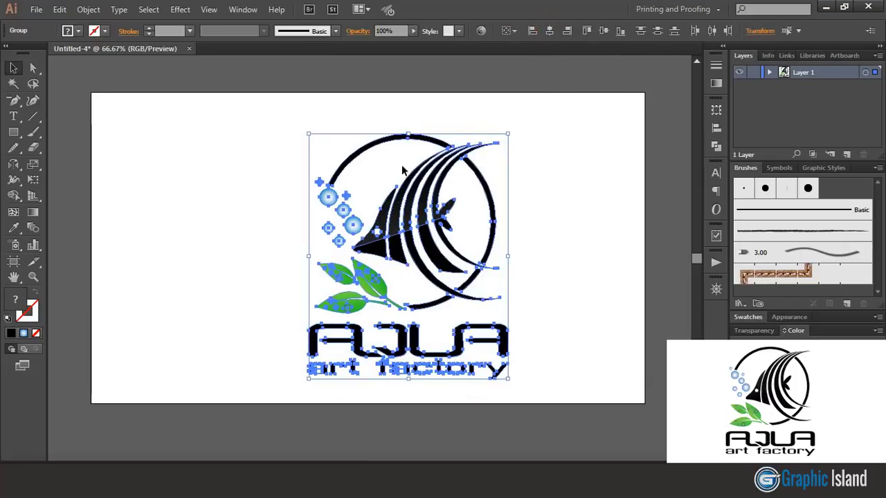
click(88, 9)
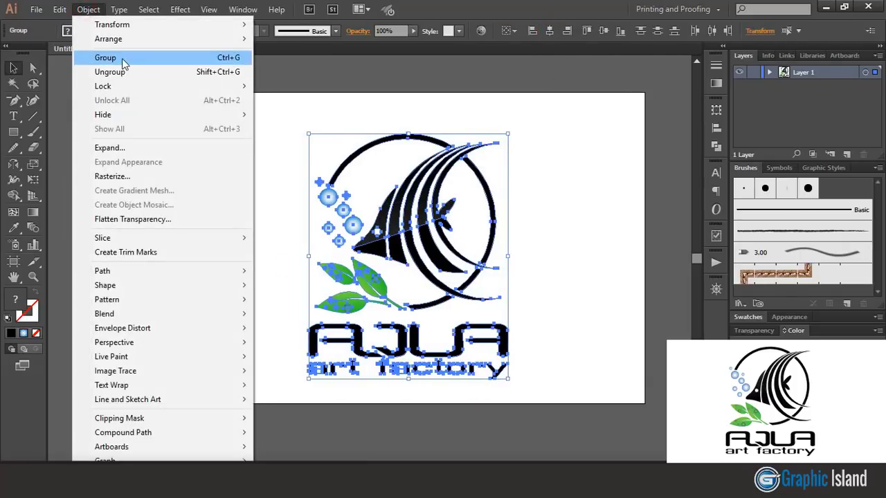
click(119, 61)
drag(405, 219, 370, 212)
click(543, 192)
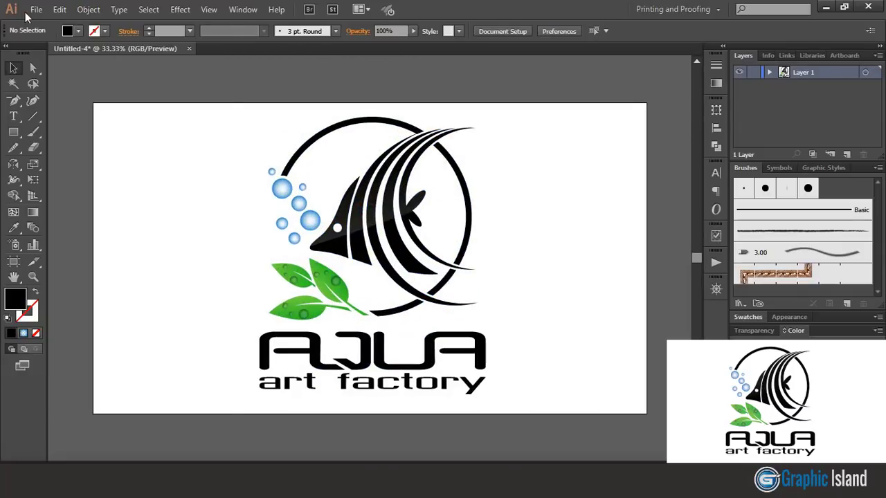
Step: Export the logo for web as a PNG-24 with transparency, saved to the Desktop as Untitled-4
click(36, 9)
click(93, 171)
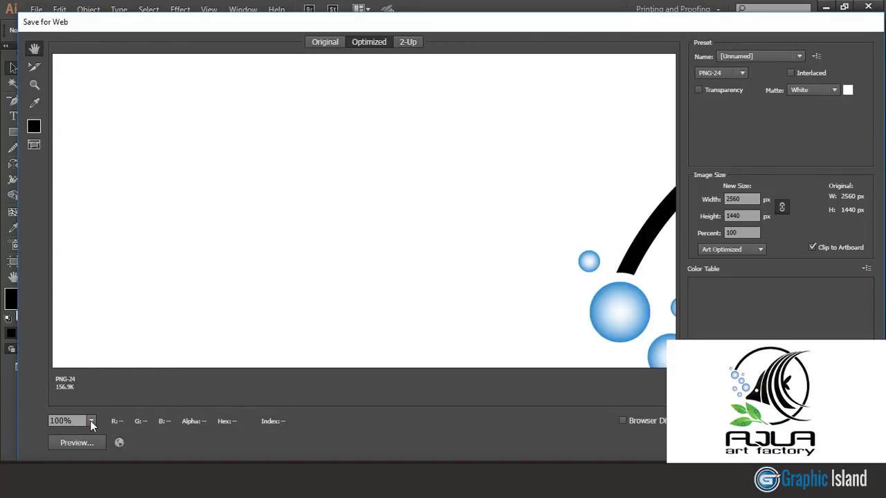
click(90, 420)
click(105, 408)
click(698, 90)
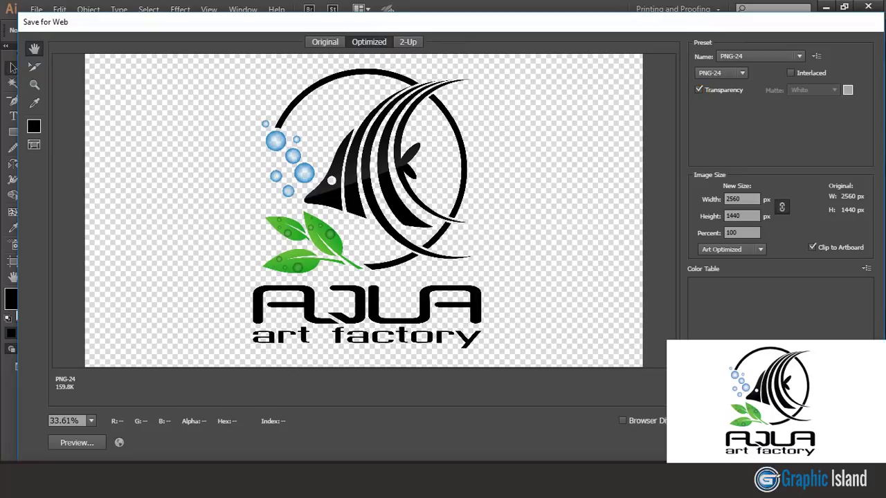
click(717, 442)
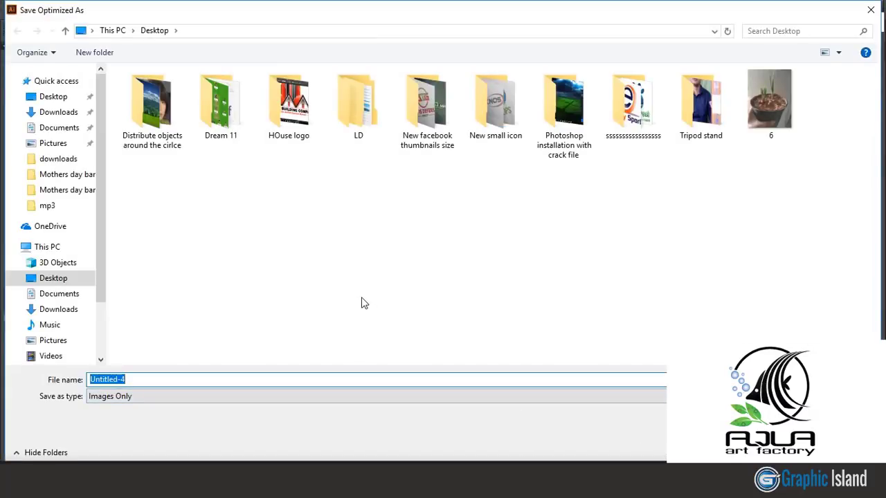
key(Return)
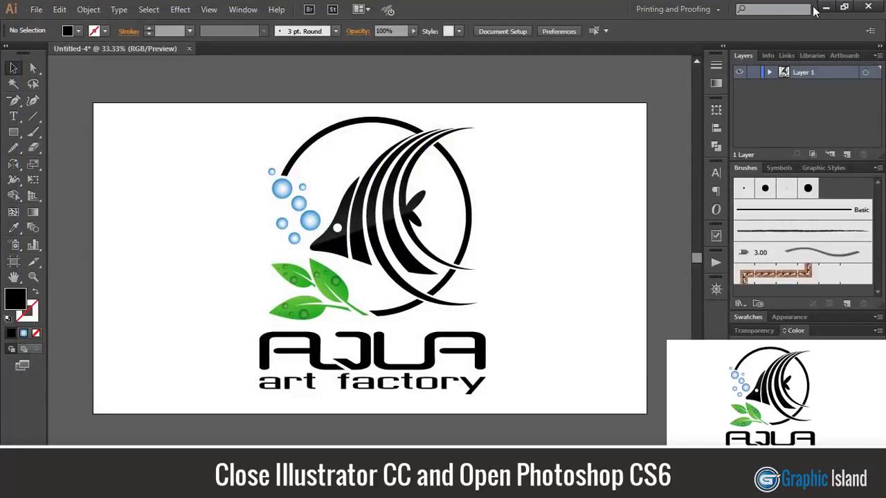
Step: Minimize Illustrator and launch Adobe Photoshop CS6 (64 Bit)
click(824, 8)
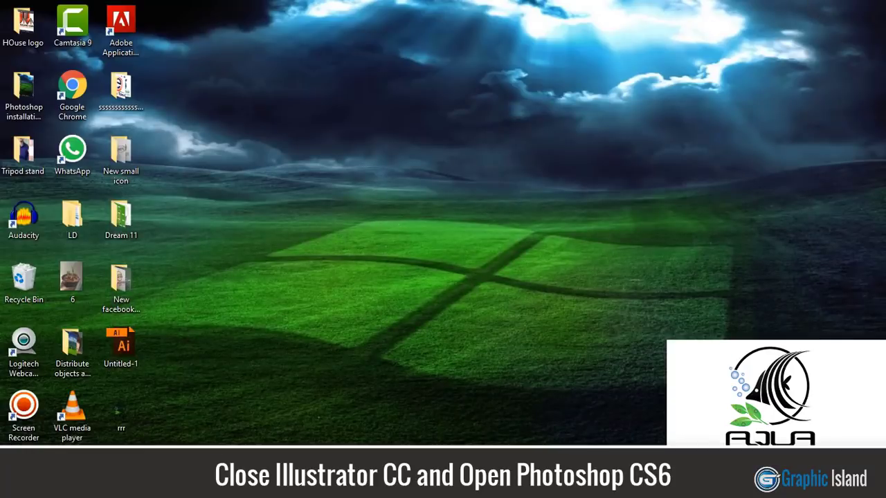
click(15, 486)
click(134, 316)
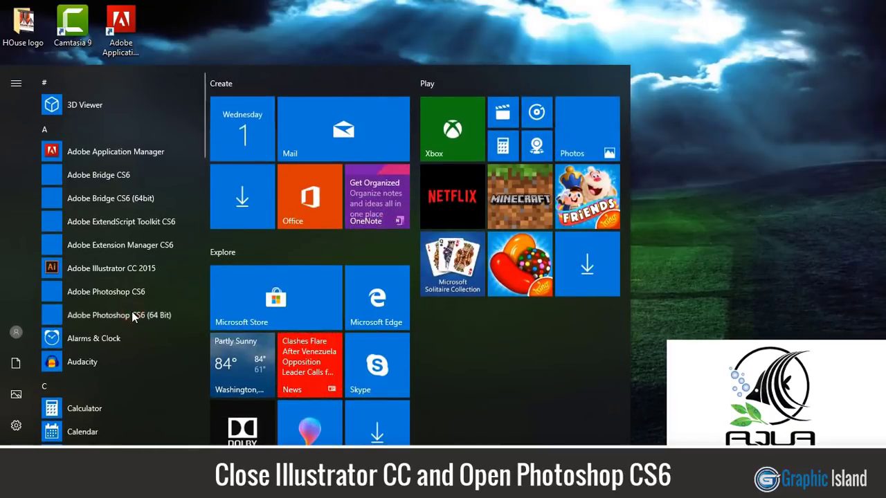
click(141, 308)
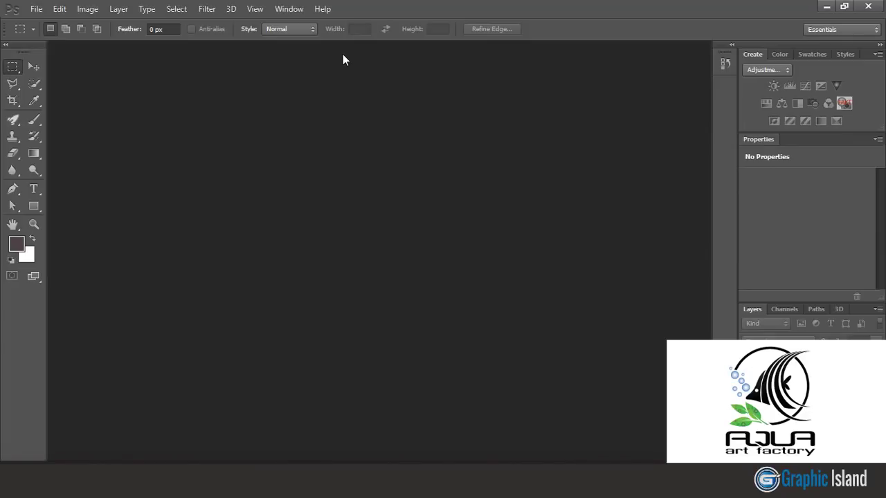
Step: Open the "Logo Mockup - Paper Edition 1 - by PuneDesign.psd" file and the contents of its placeholder smart object
click(31, 13)
click(49, 33)
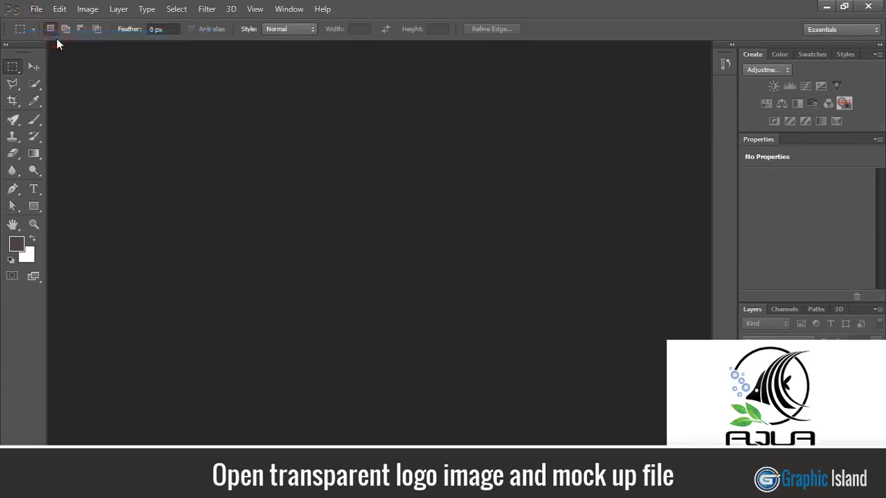
double_click(651, 124)
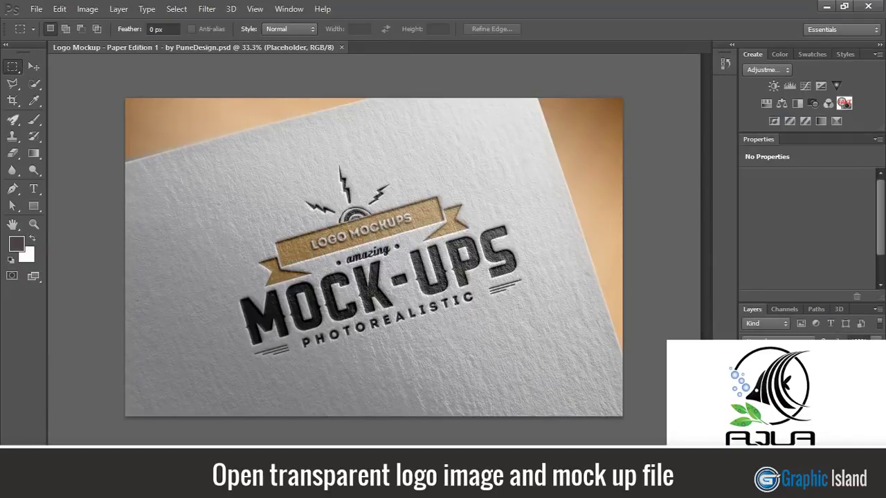
double_click(771, 382)
click(445, 209)
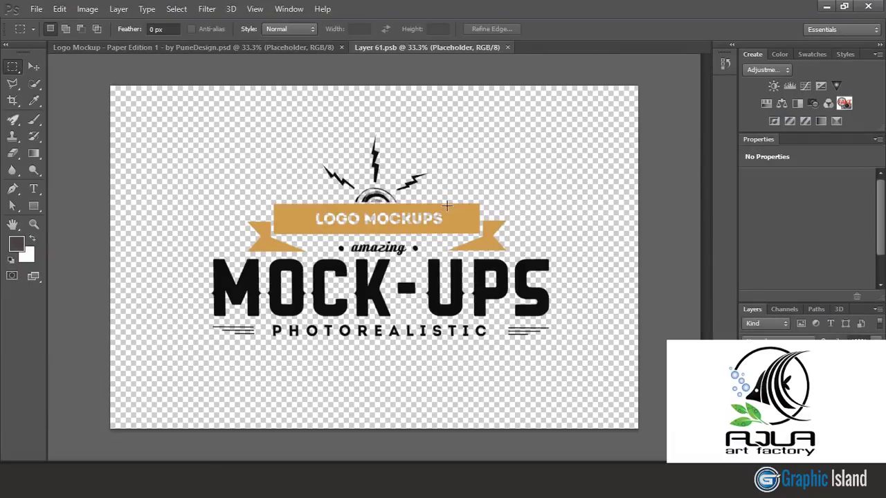
Step: Open the transparent logo file rrr.png from the Desktop
click(36, 9)
click(41, 17)
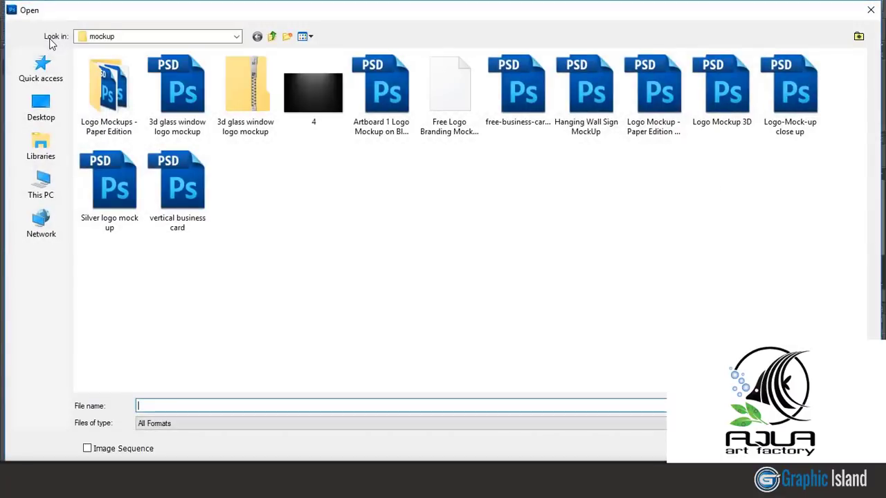
click(41, 109)
double_click(418, 211)
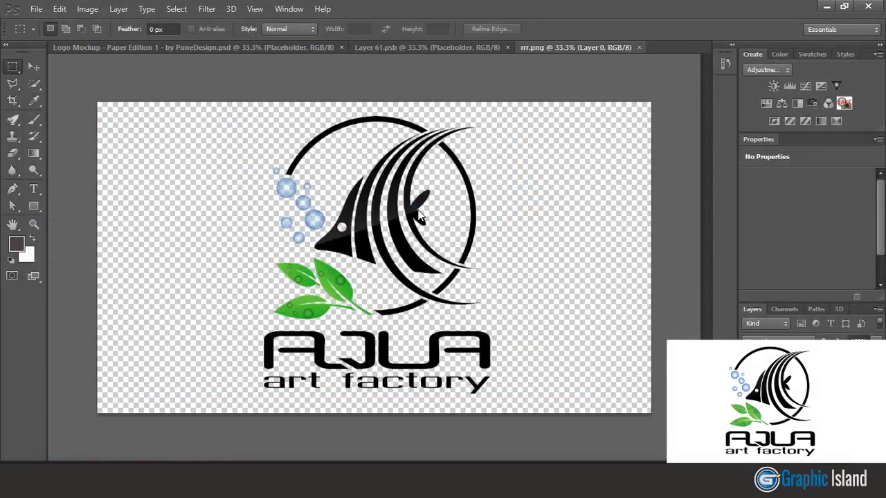
Step: Move the logo from rrr.png into the middle of the Layer 61.psb canvas and hide the original Mock-Ups placeholder artwork
click(33, 66)
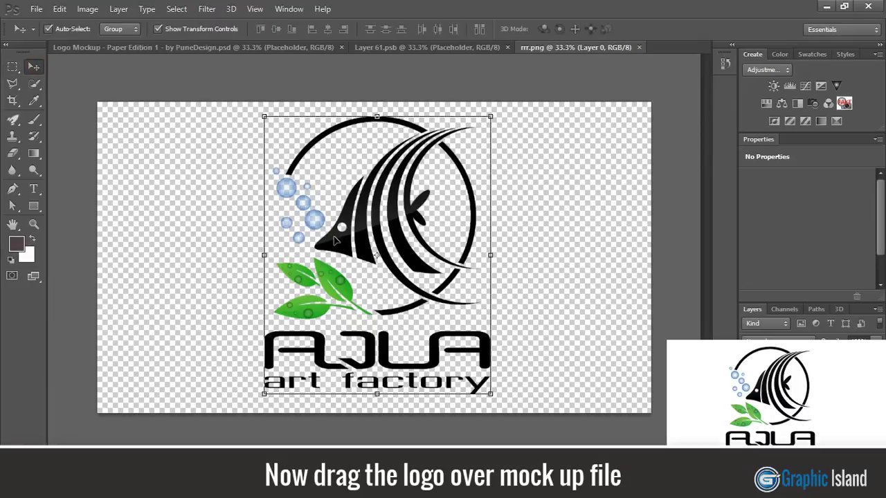
drag(335, 228, 358, 234)
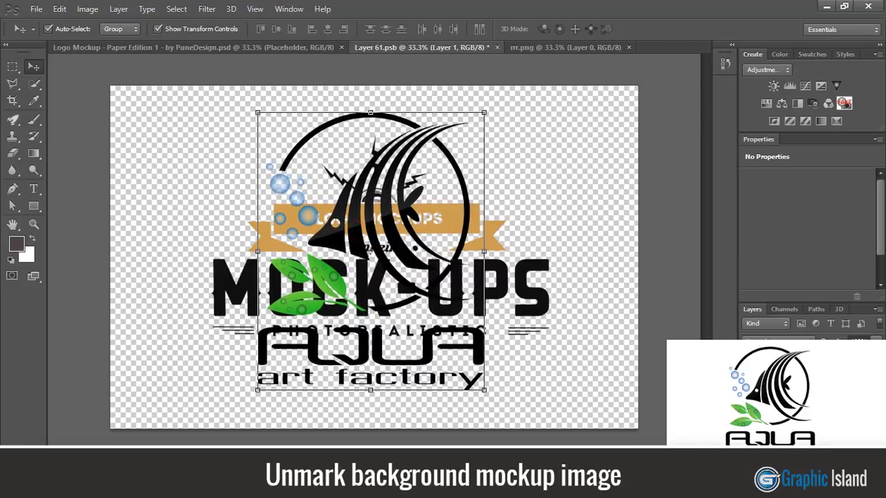
click(747, 403)
Step: Close Layer 61.psb with its changes saved and show the updated paper mockup with no layer selected
click(496, 48)
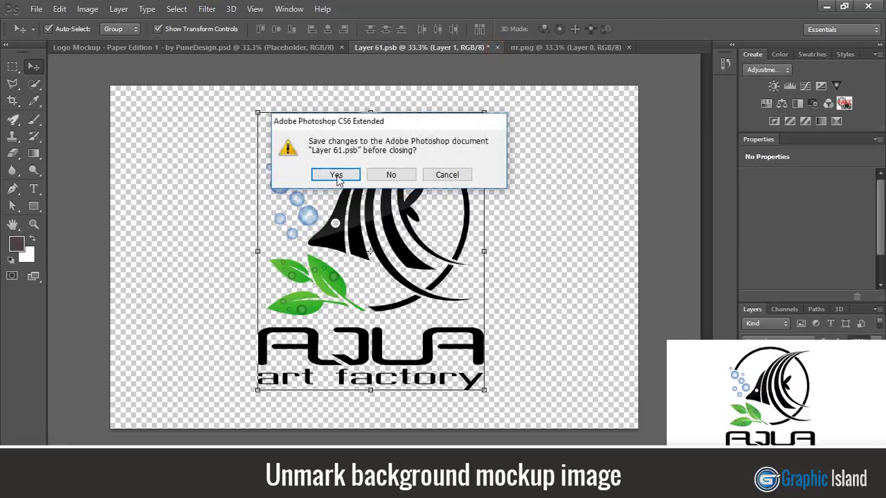
click(334, 174)
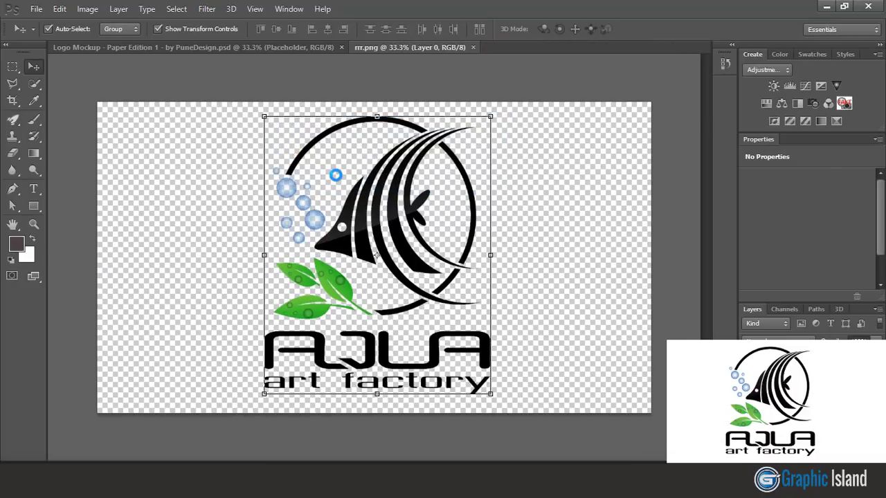
click(227, 47)
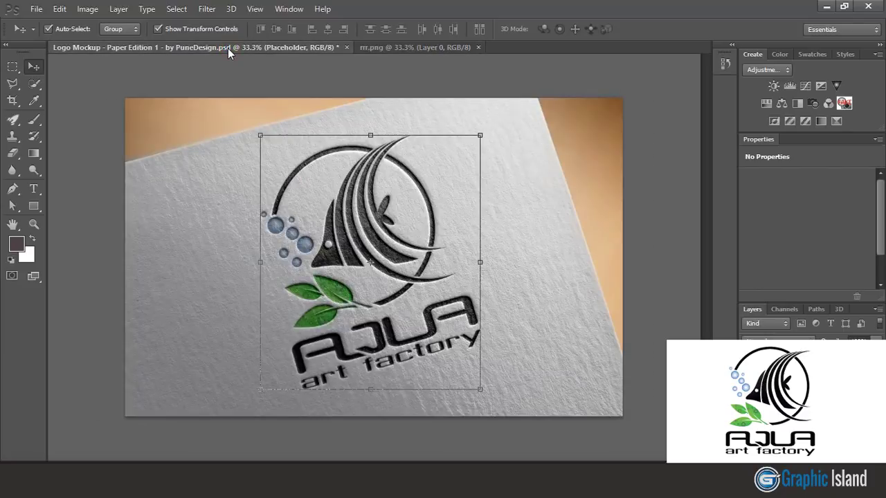
click(658, 225)
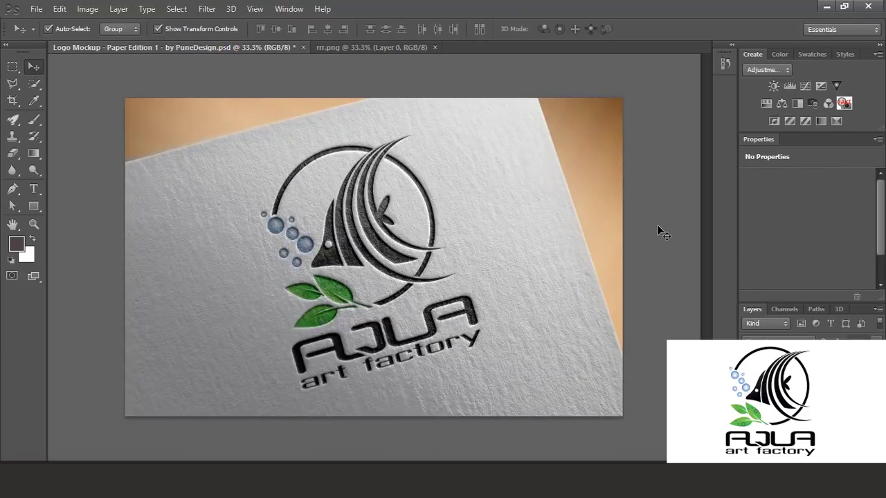